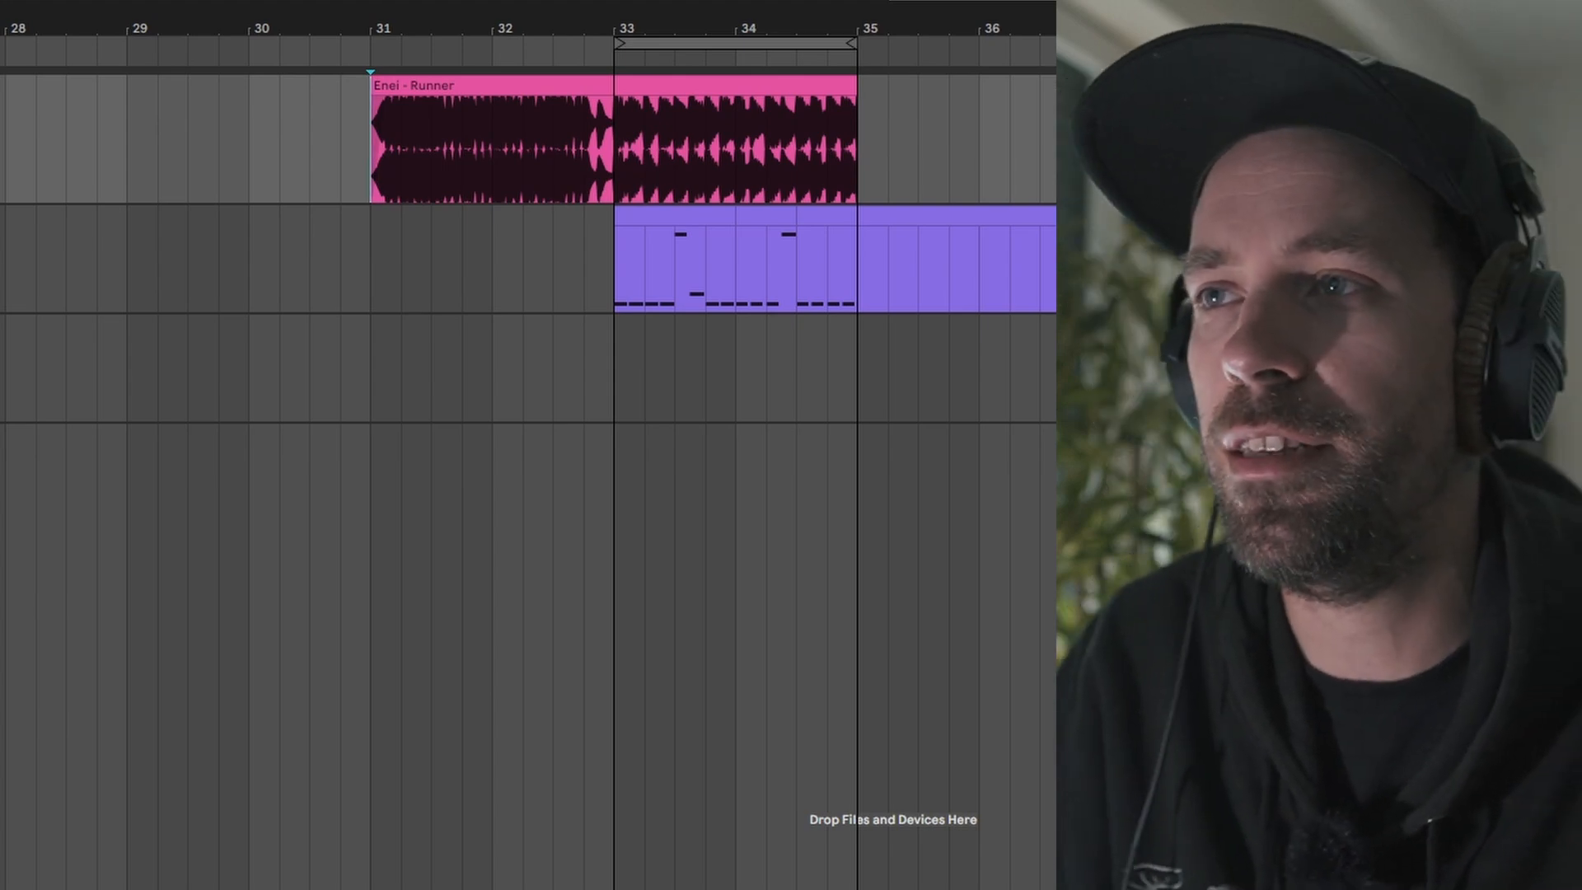
Step: Play the Enei - Runner reference clip from its start to listen to it alongside the MIDI clip
click(454, 87)
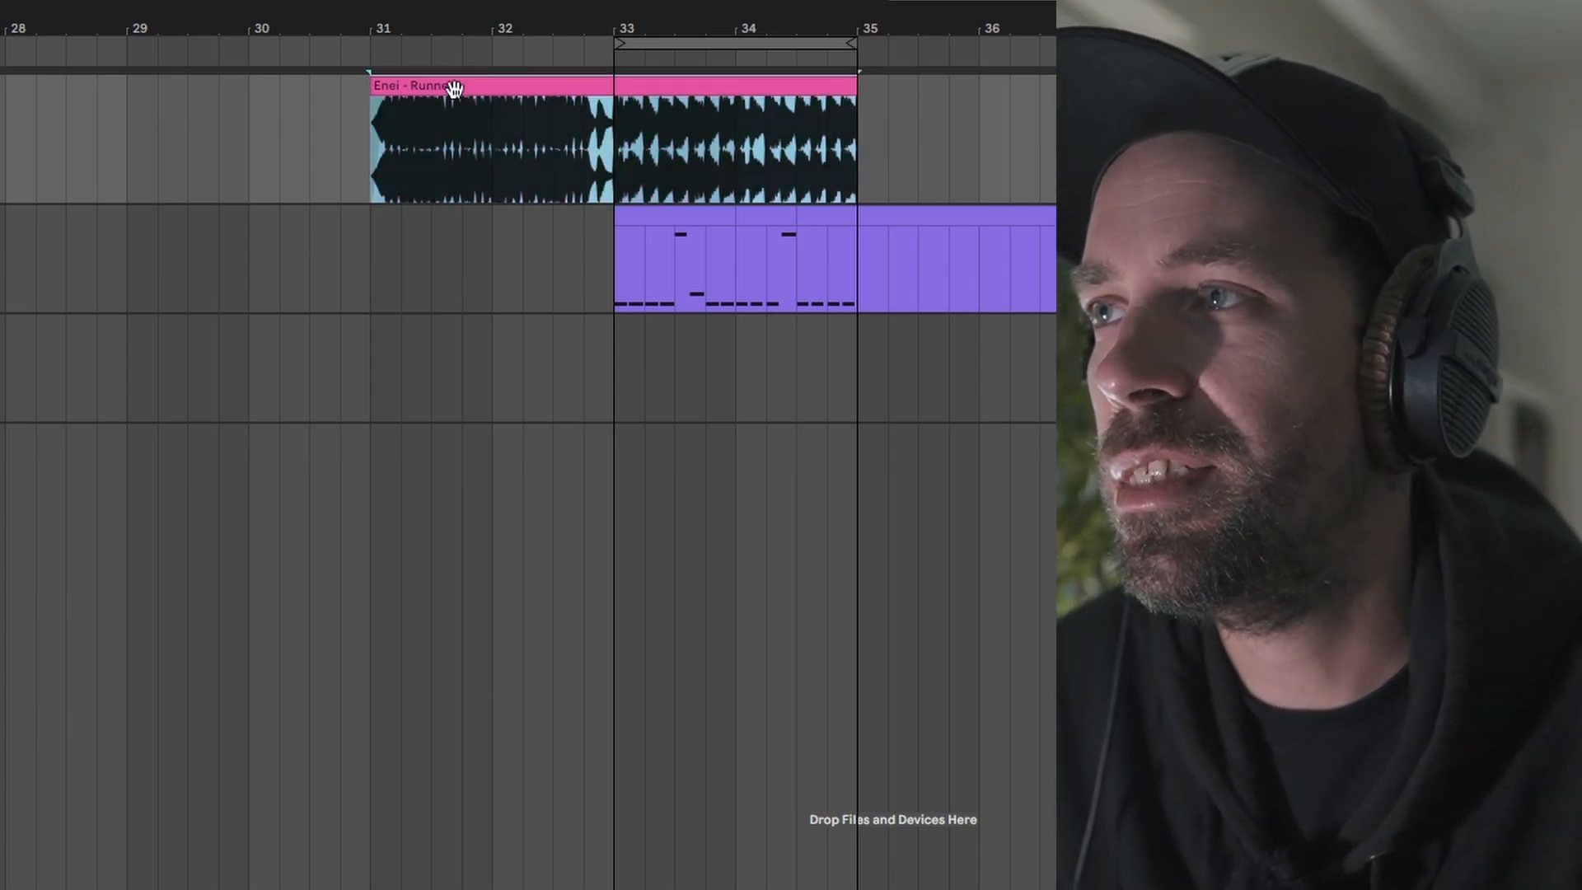
key(space)
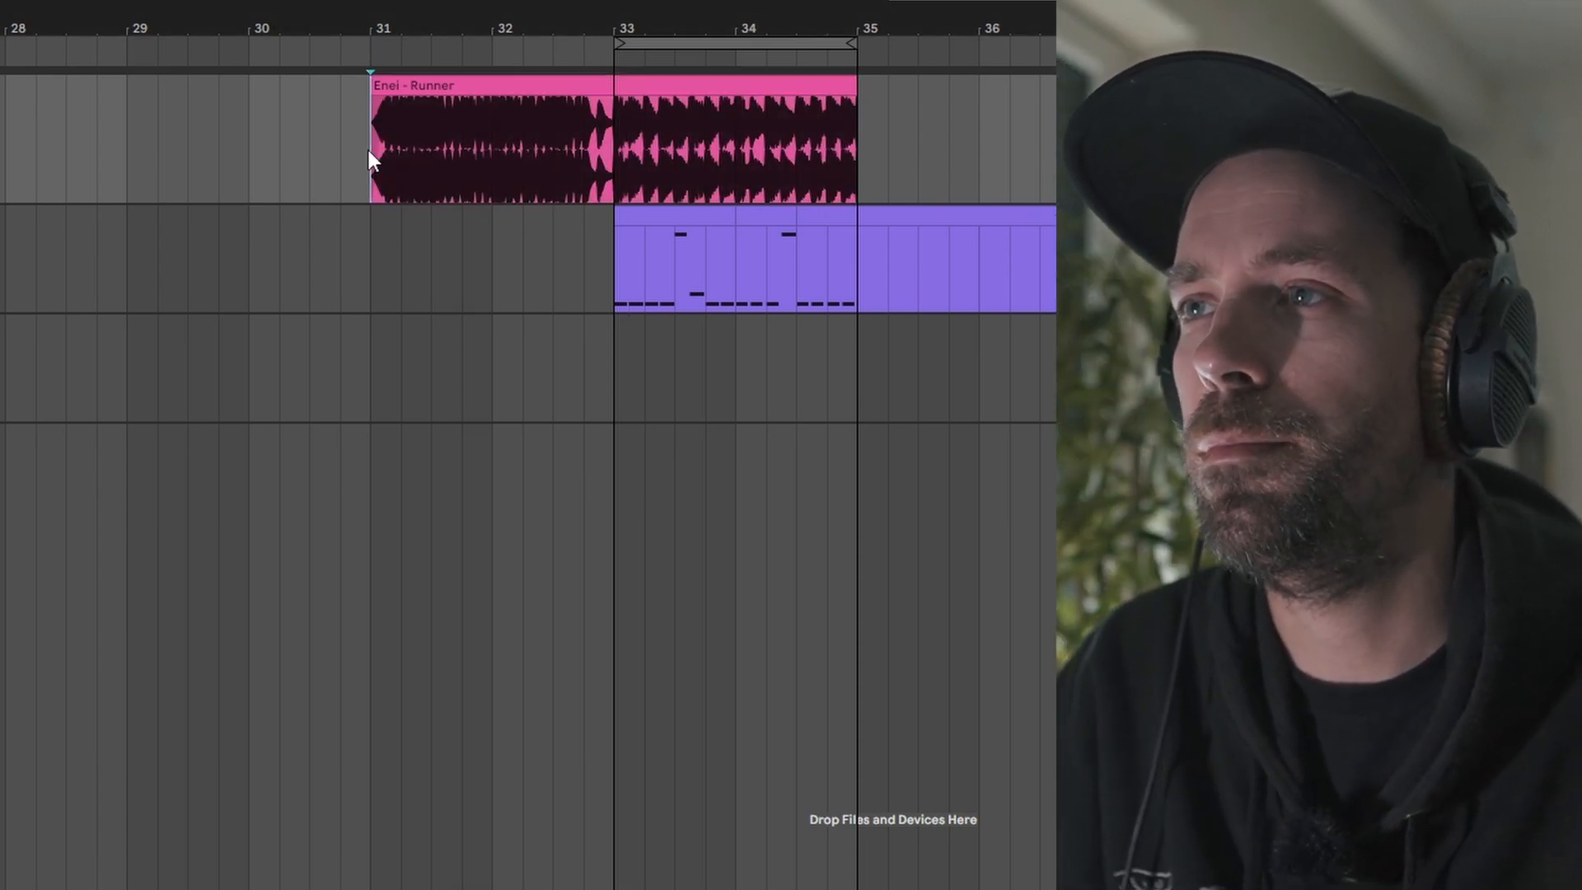
click(368, 150)
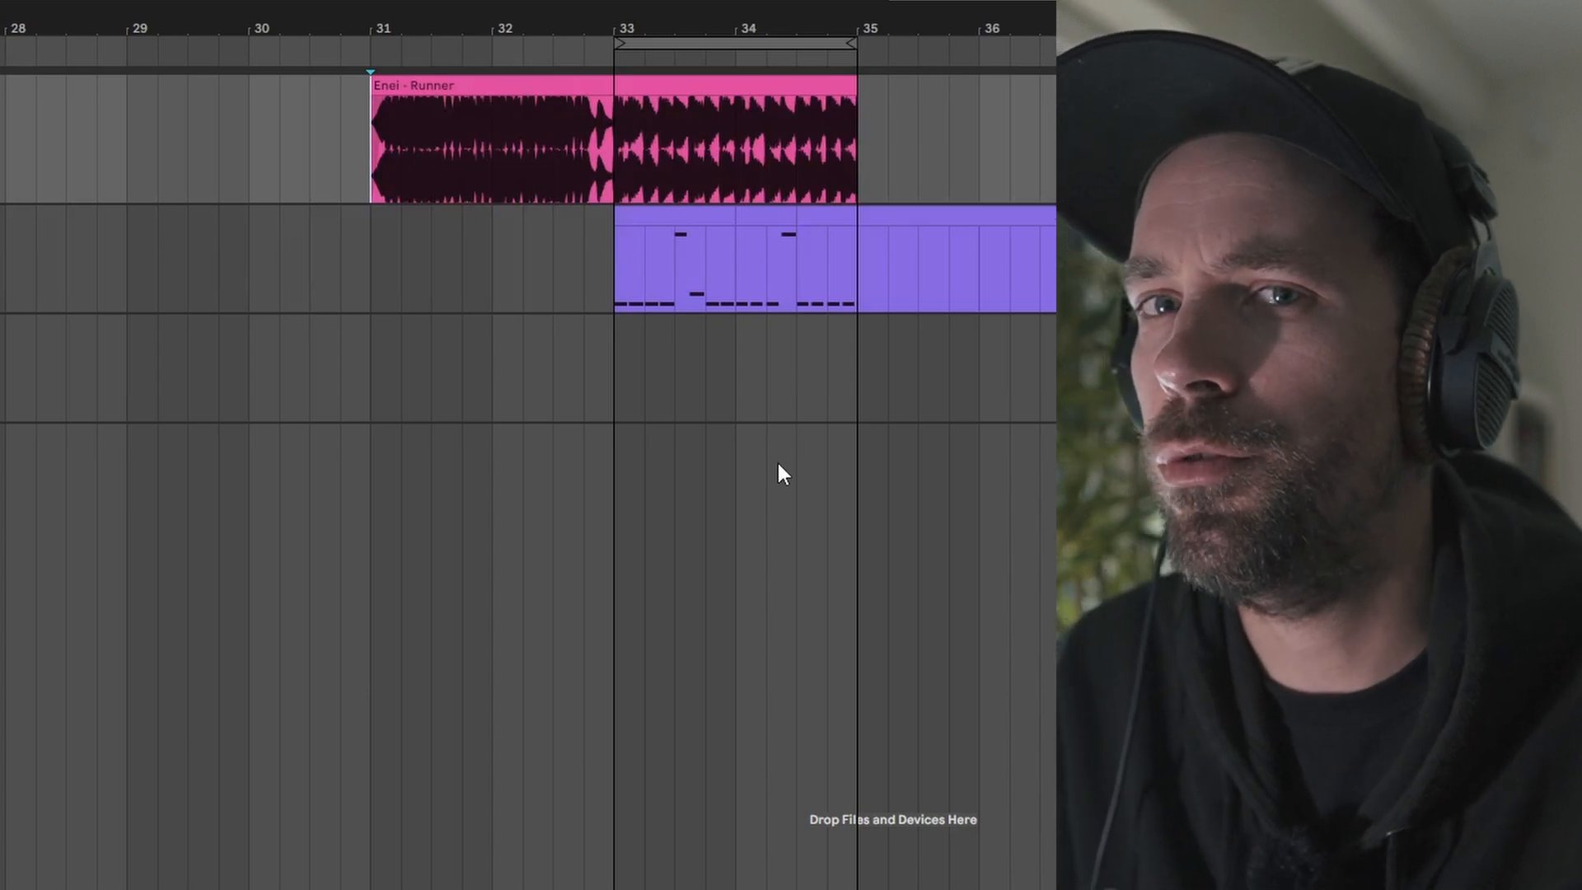
key(space)
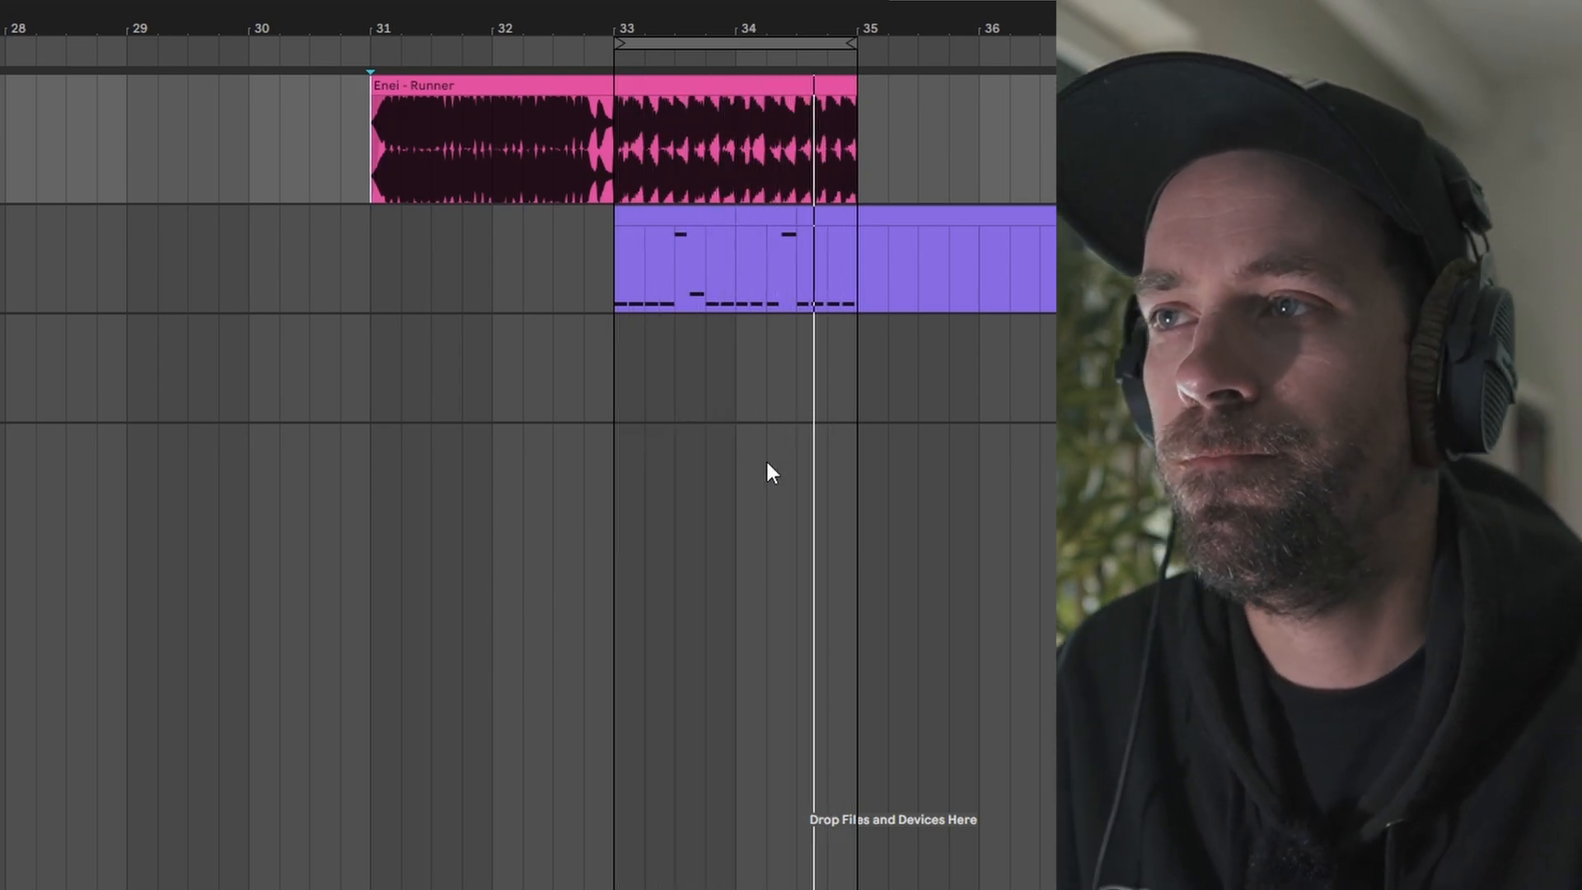
key(space)
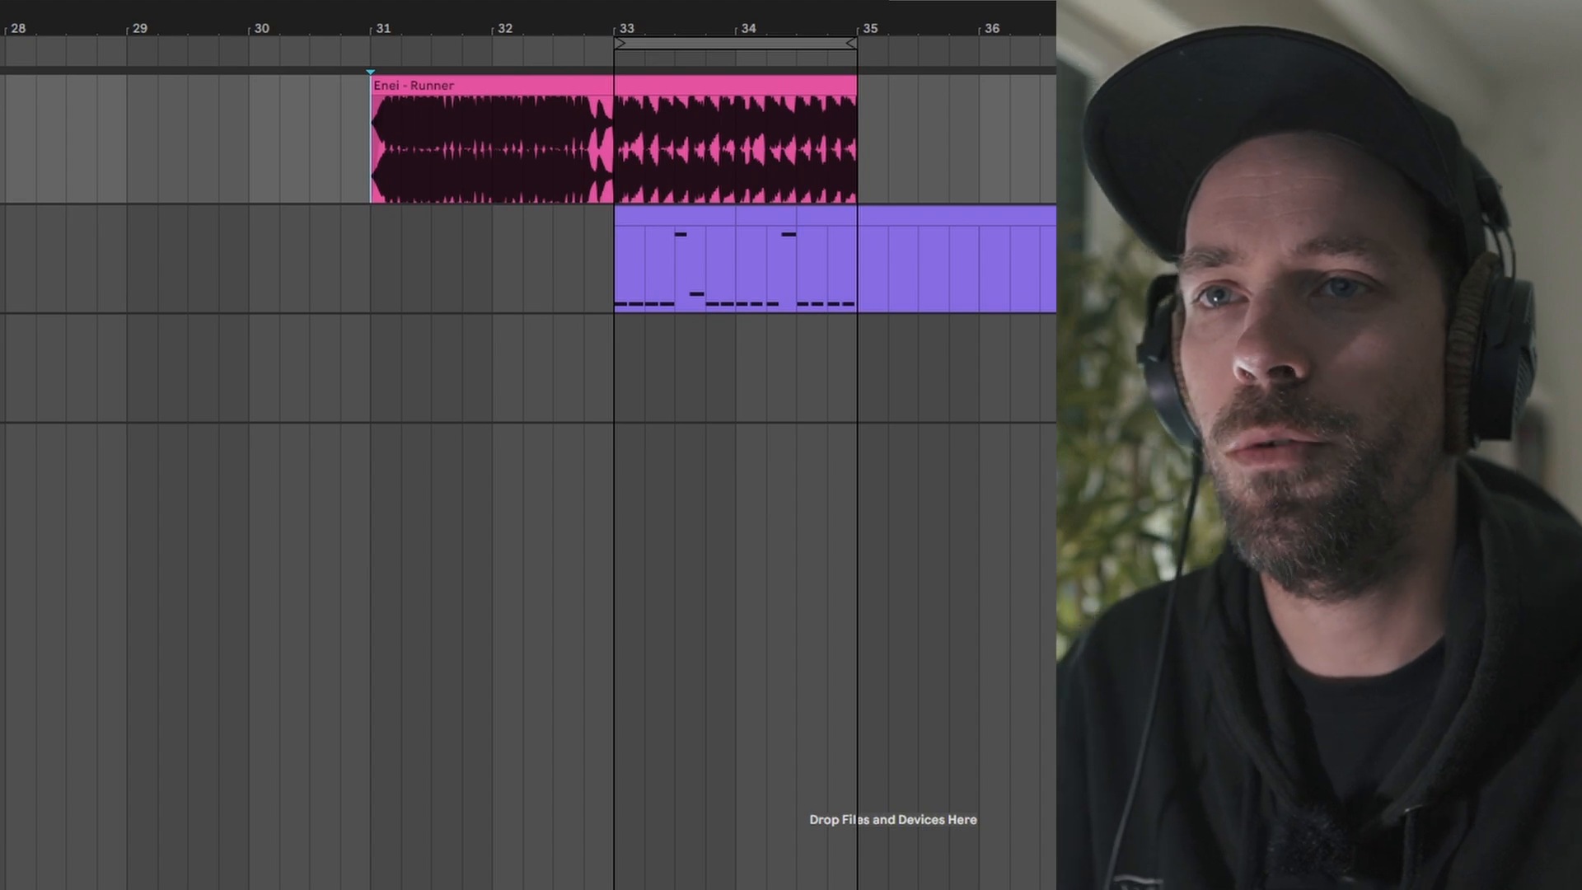
click(1565, 216)
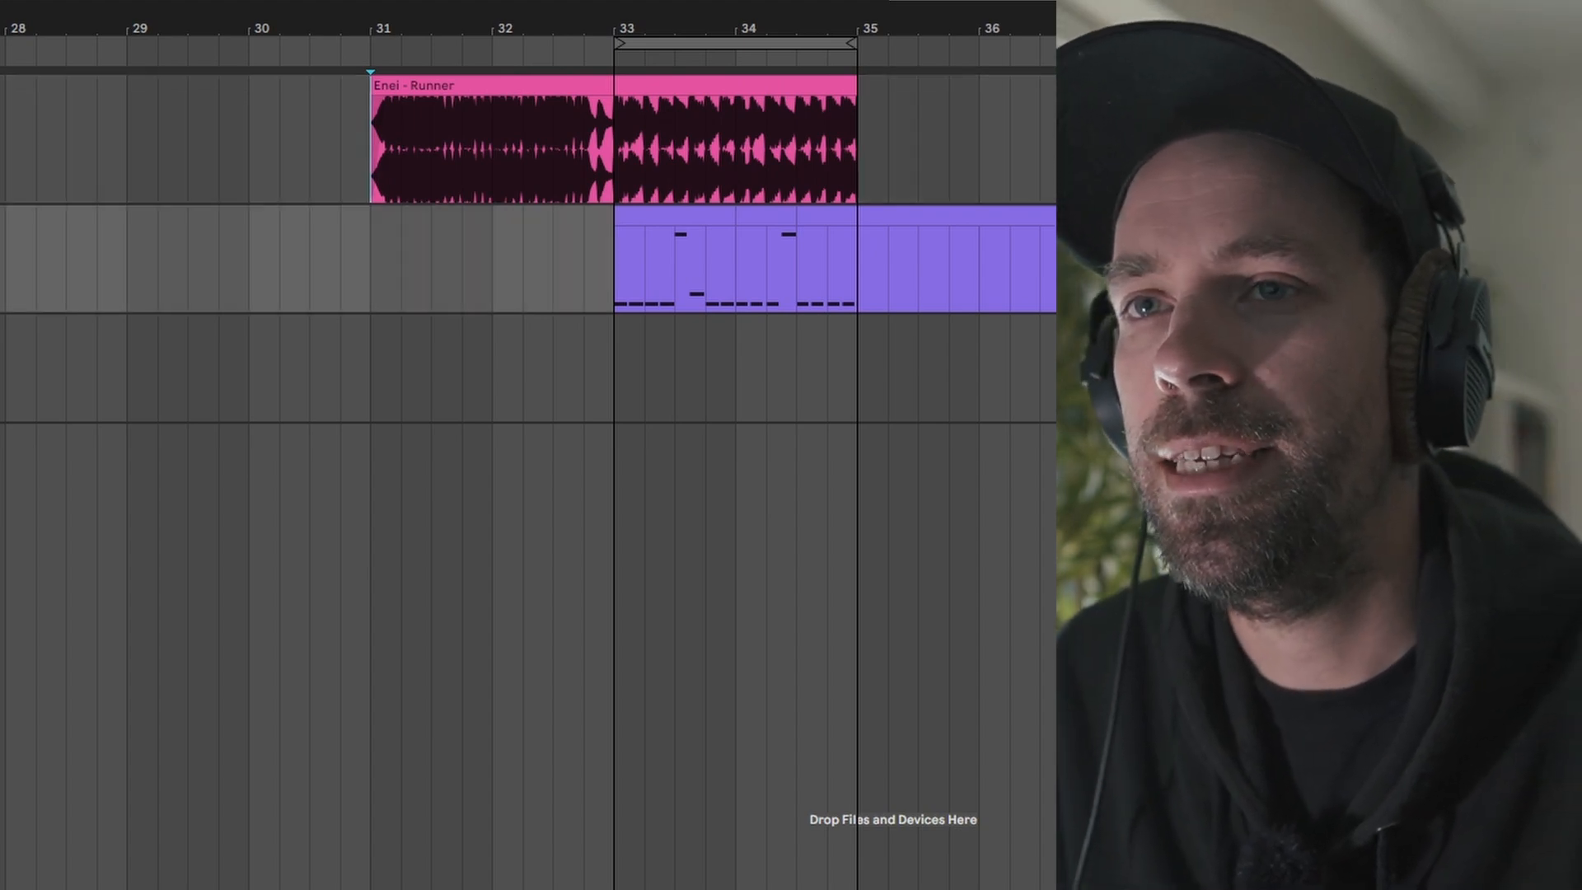
key(Left)
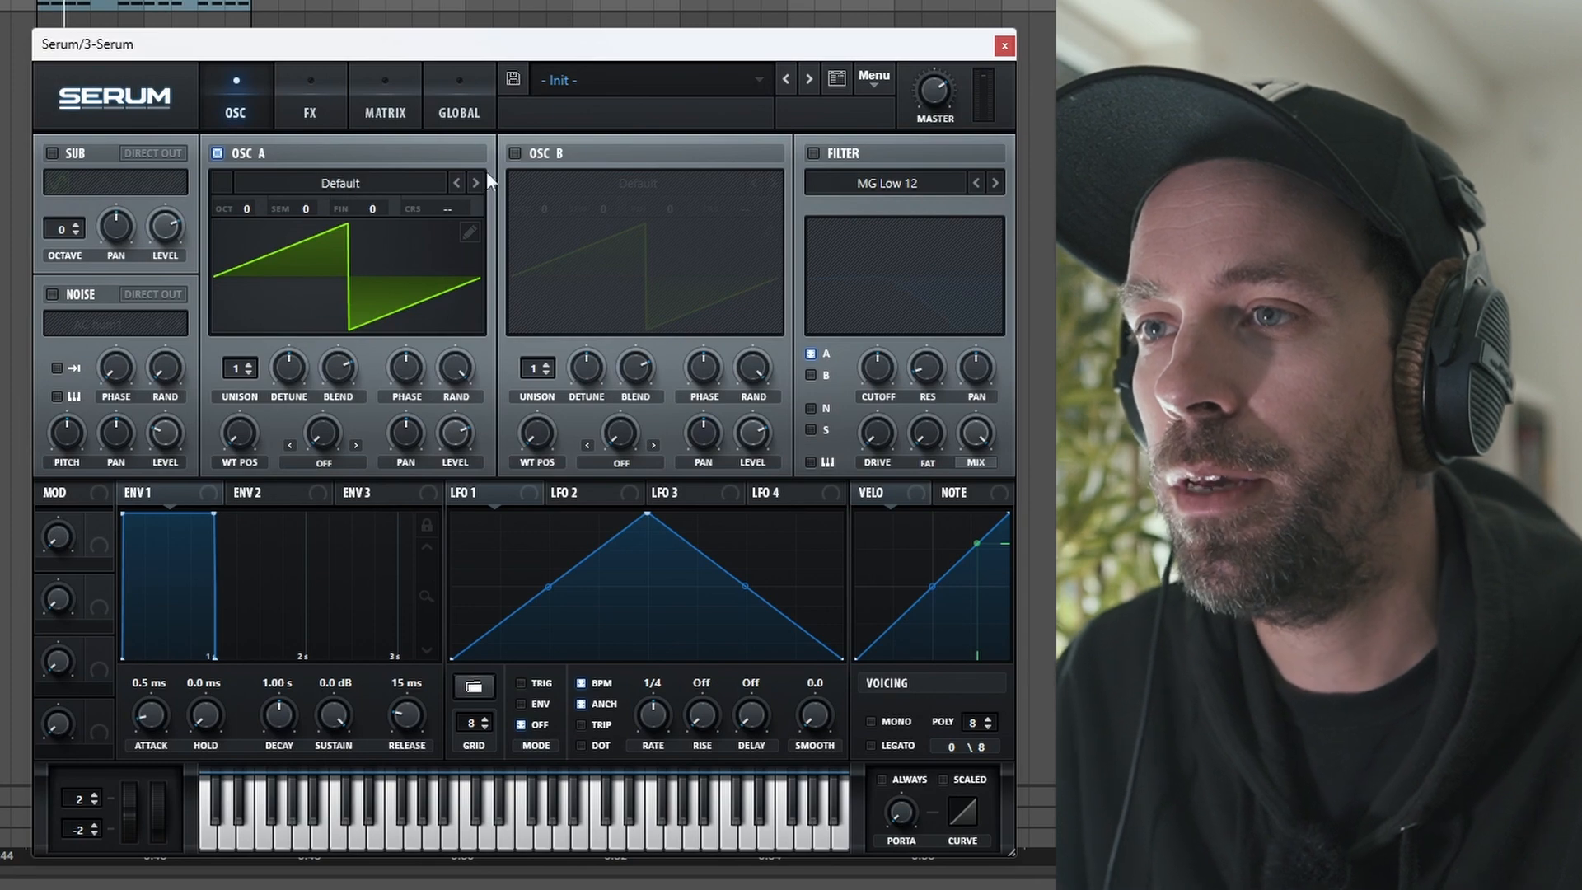
Step: Enable Oscillator B and load the ICanHasKick wavetable from the Digital category
click(515, 153)
click(535, 185)
mouse_move(597, 237)
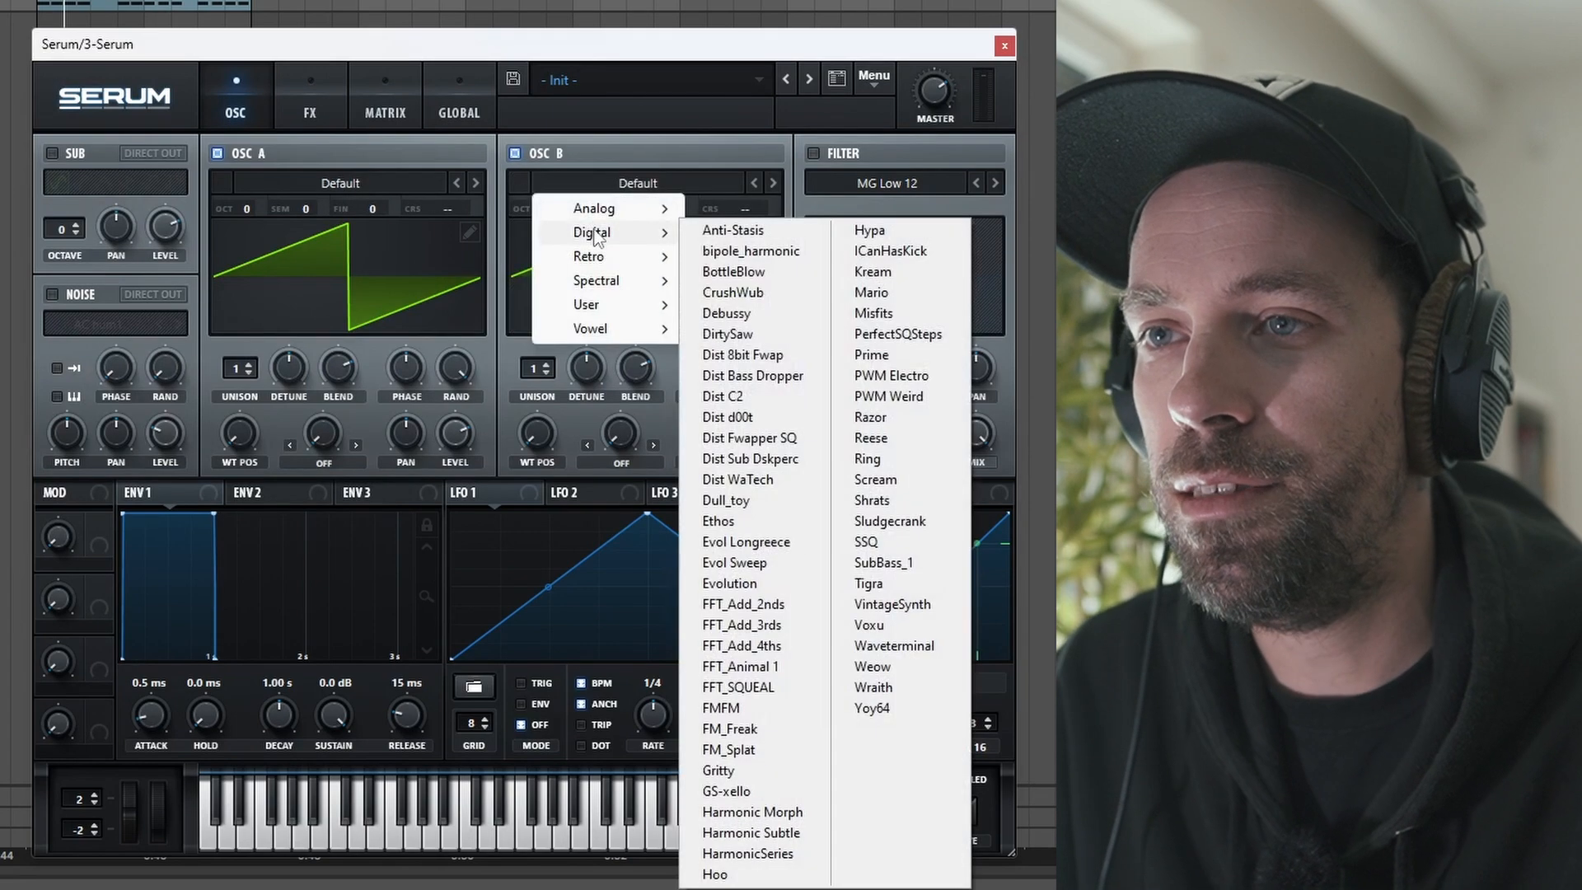
click(859, 257)
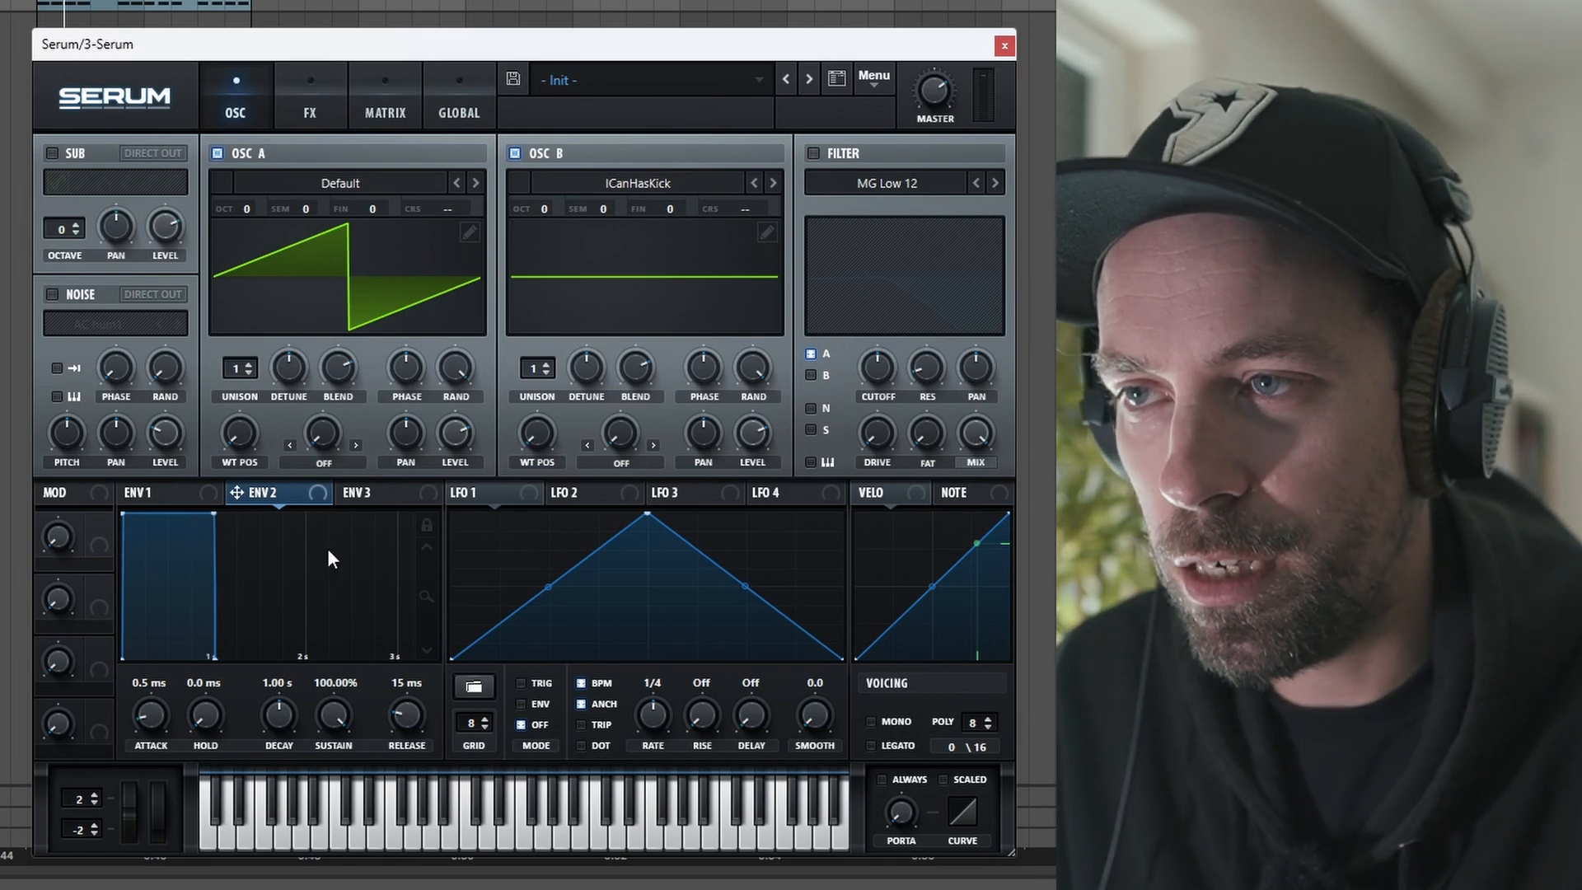
Step: Shape Envelope 2 to about 524 ms decay, 60% sustain and 188 ms release
drag(214, 512, 170, 573)
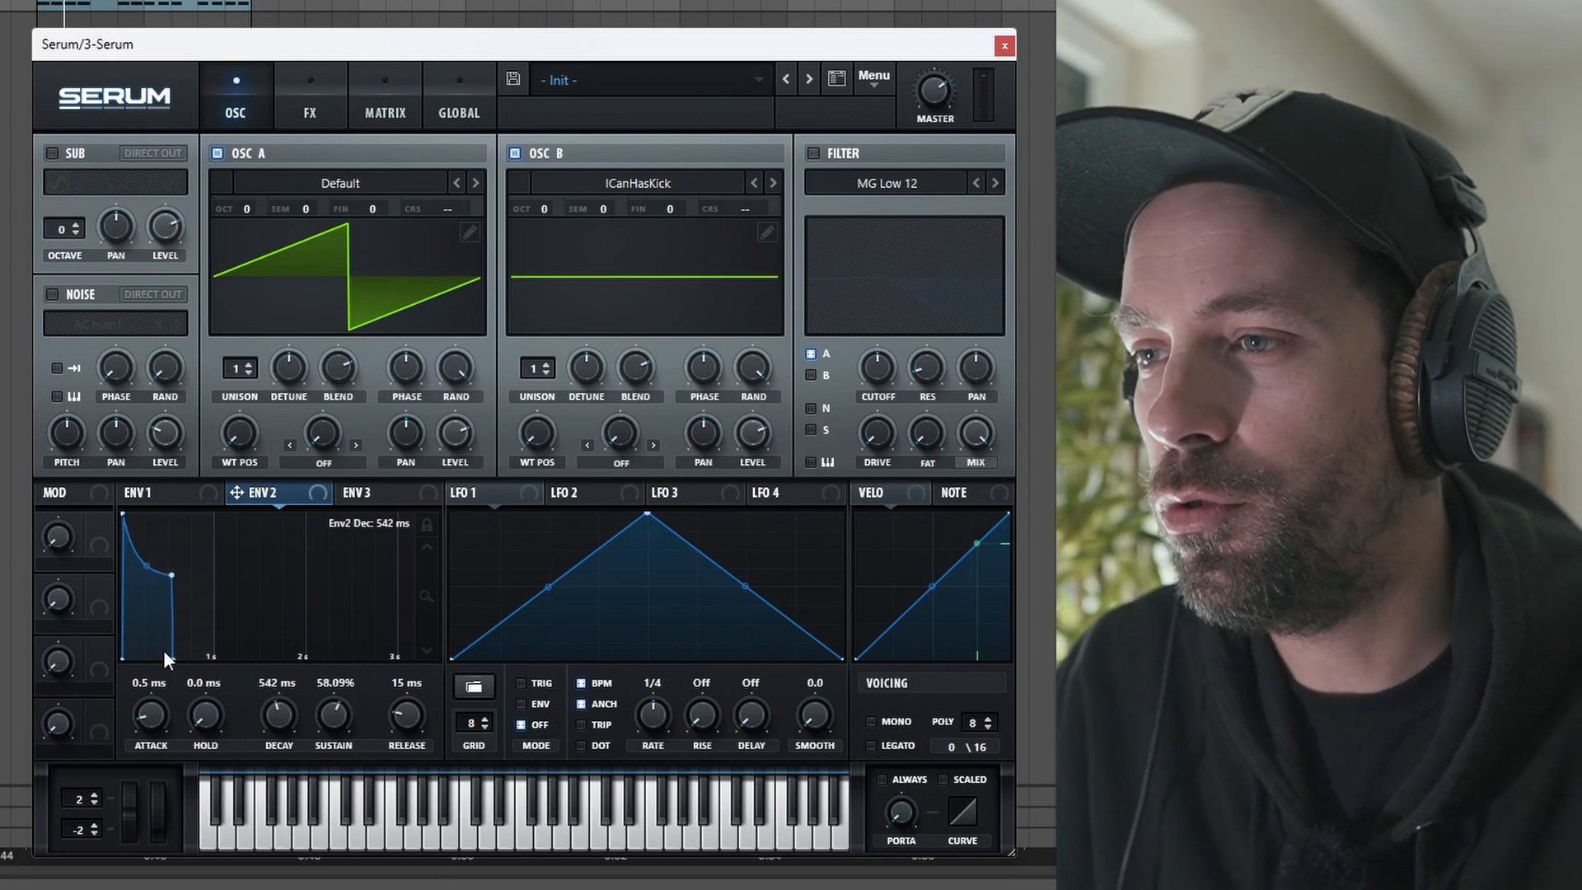
drag(171, 659, 210, 664)
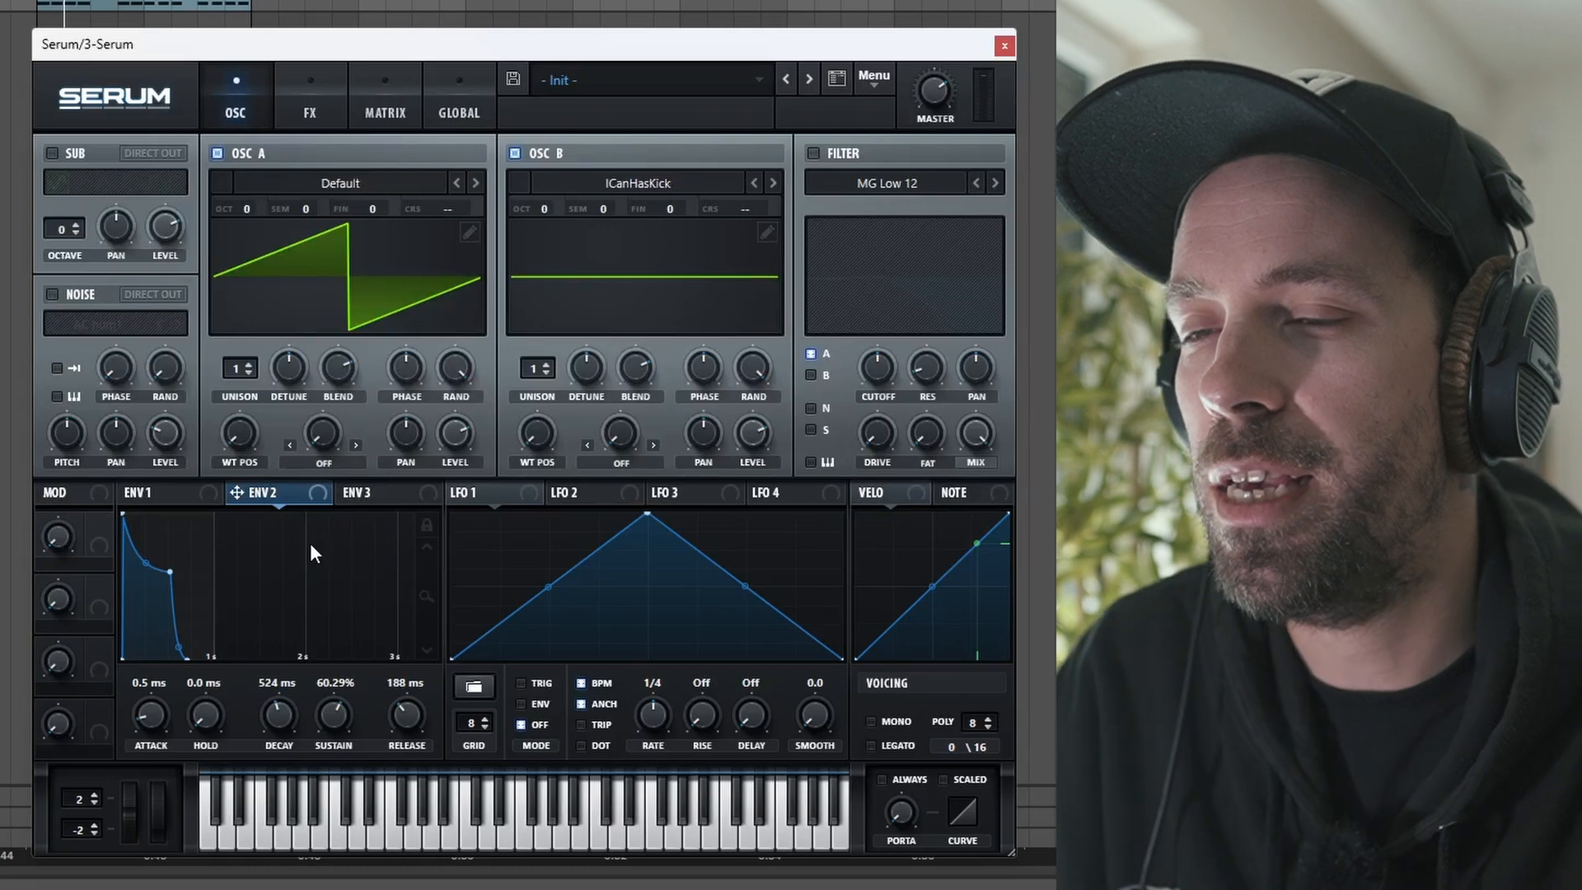
Step: Enable the filter as MG Low 24, route Oscillator B into it, and modulate its cutoff with Envelope 2
click(812, 154)
click(995, 183)
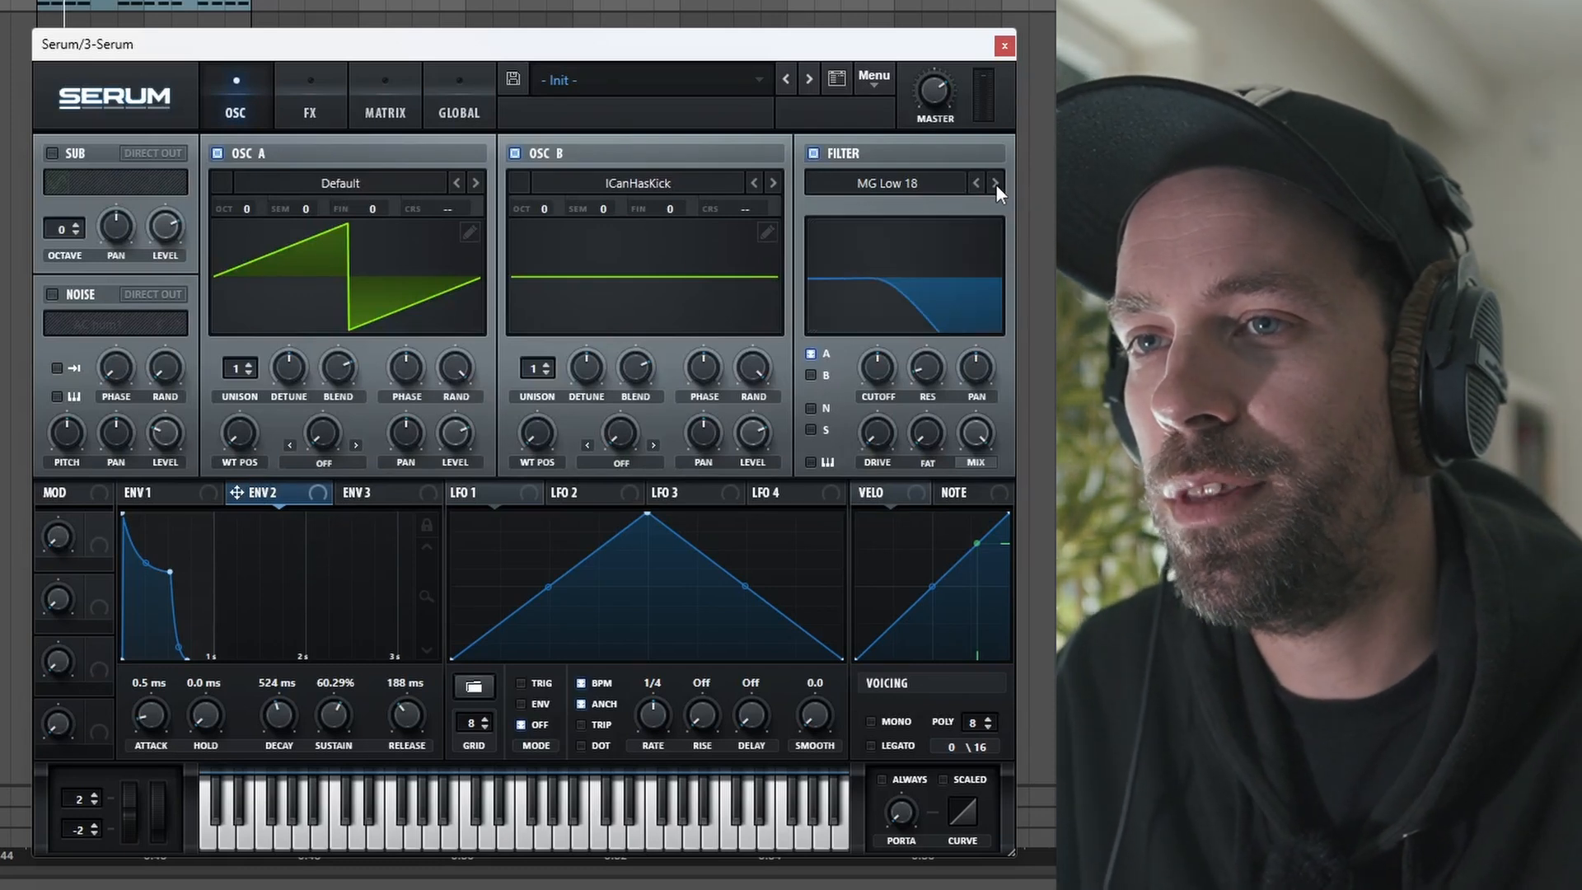
click(812, 376)
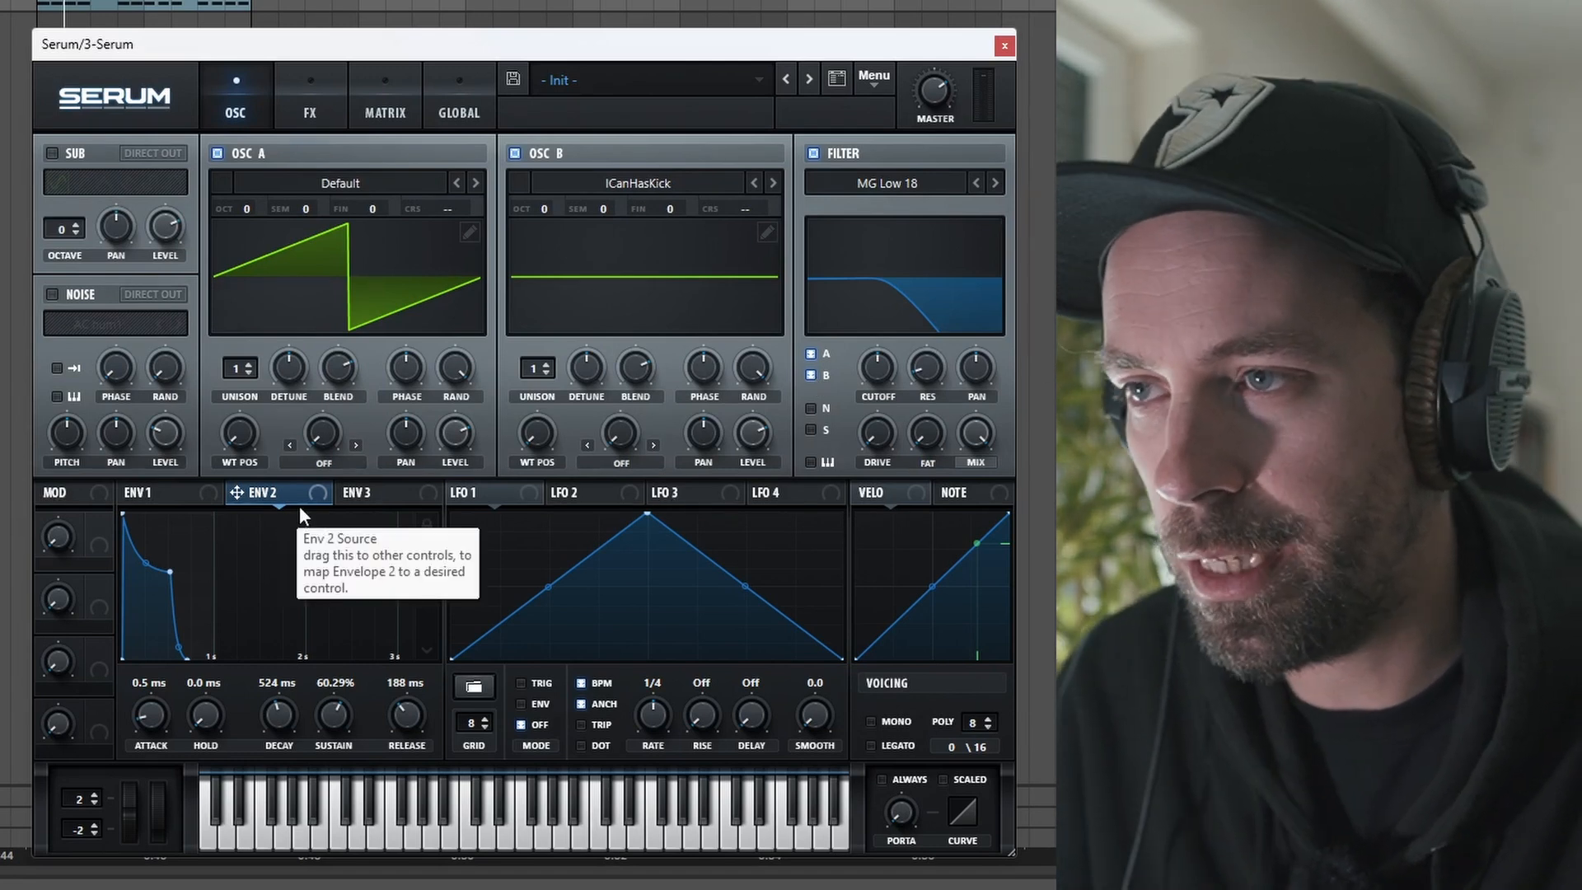
drag(291, 494, 876, 371)
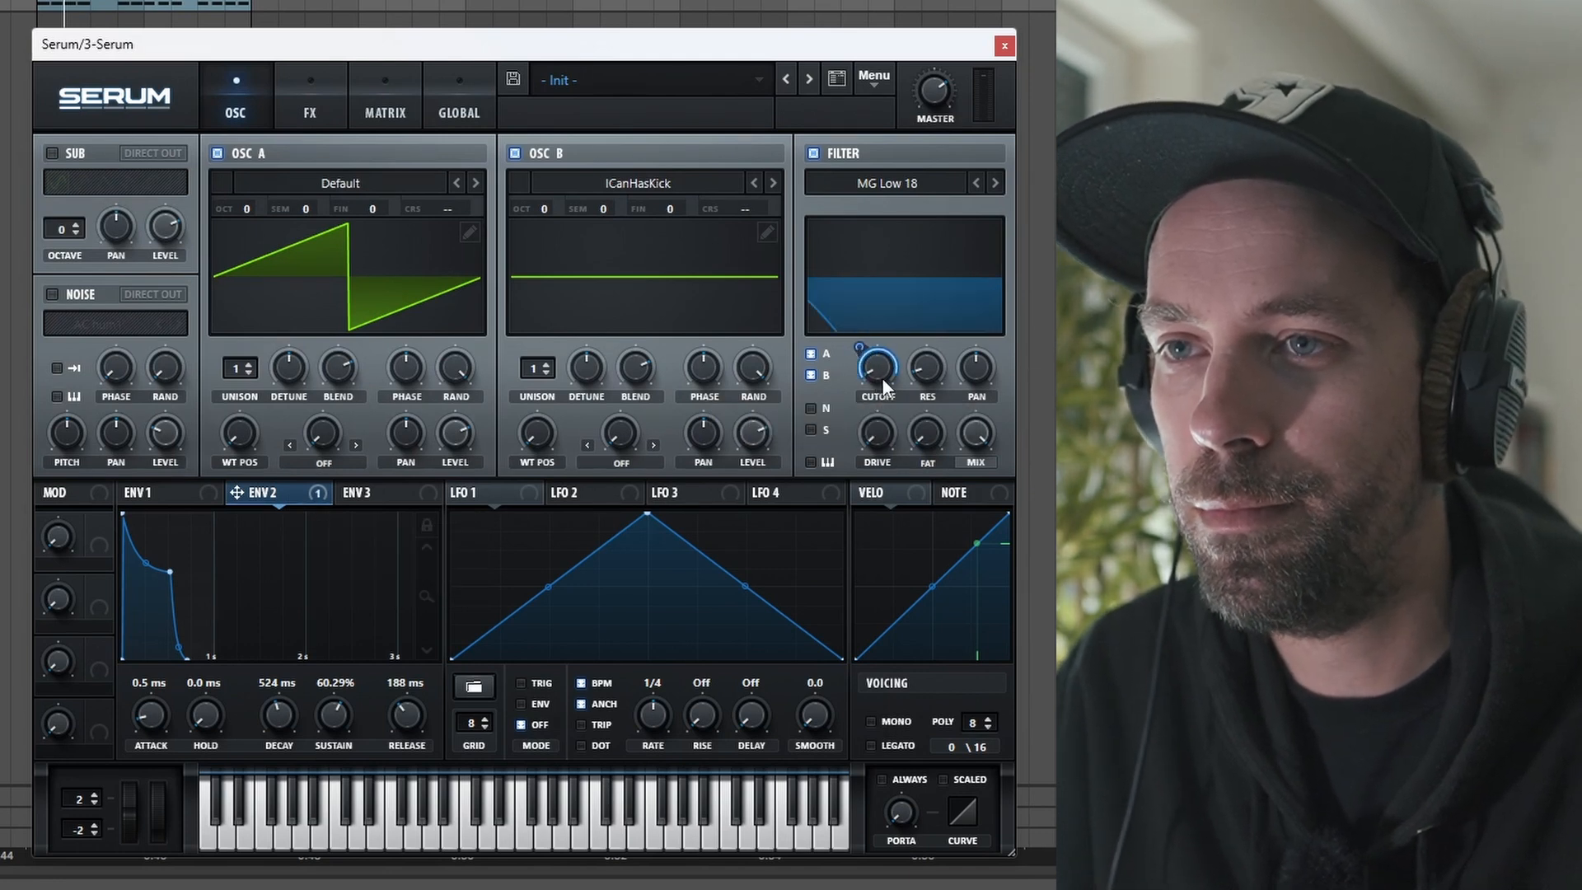
click(996, 183)
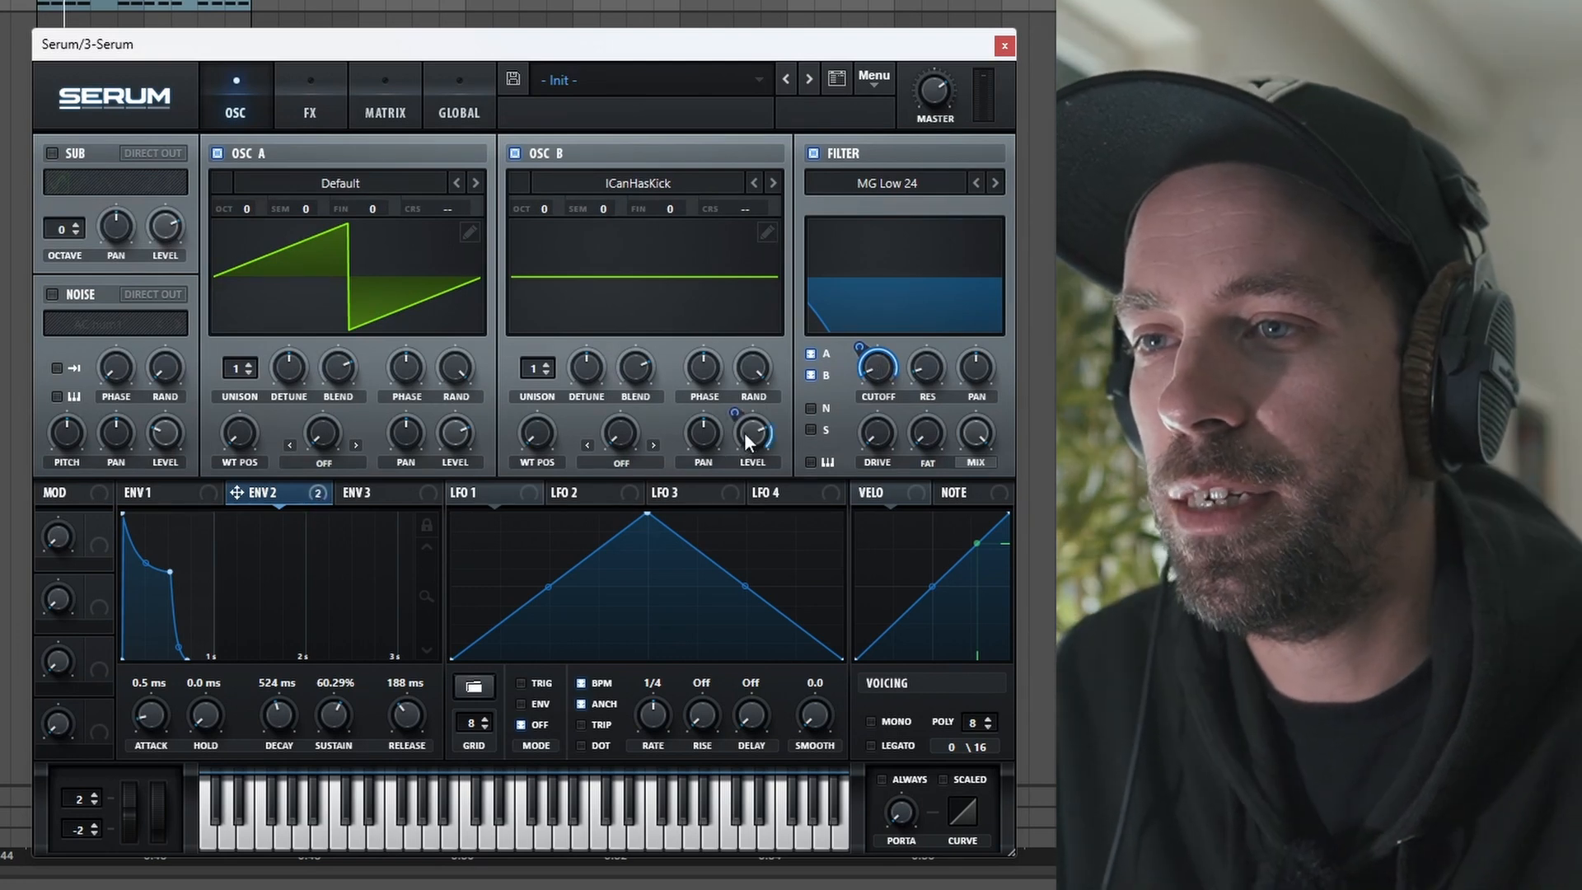
Step: Set Envelope 2's modulation on Oscillator B's level, and set Oscillator A to octave -3 and Oscillator B to -2
drag(745, 435, 749, 601)
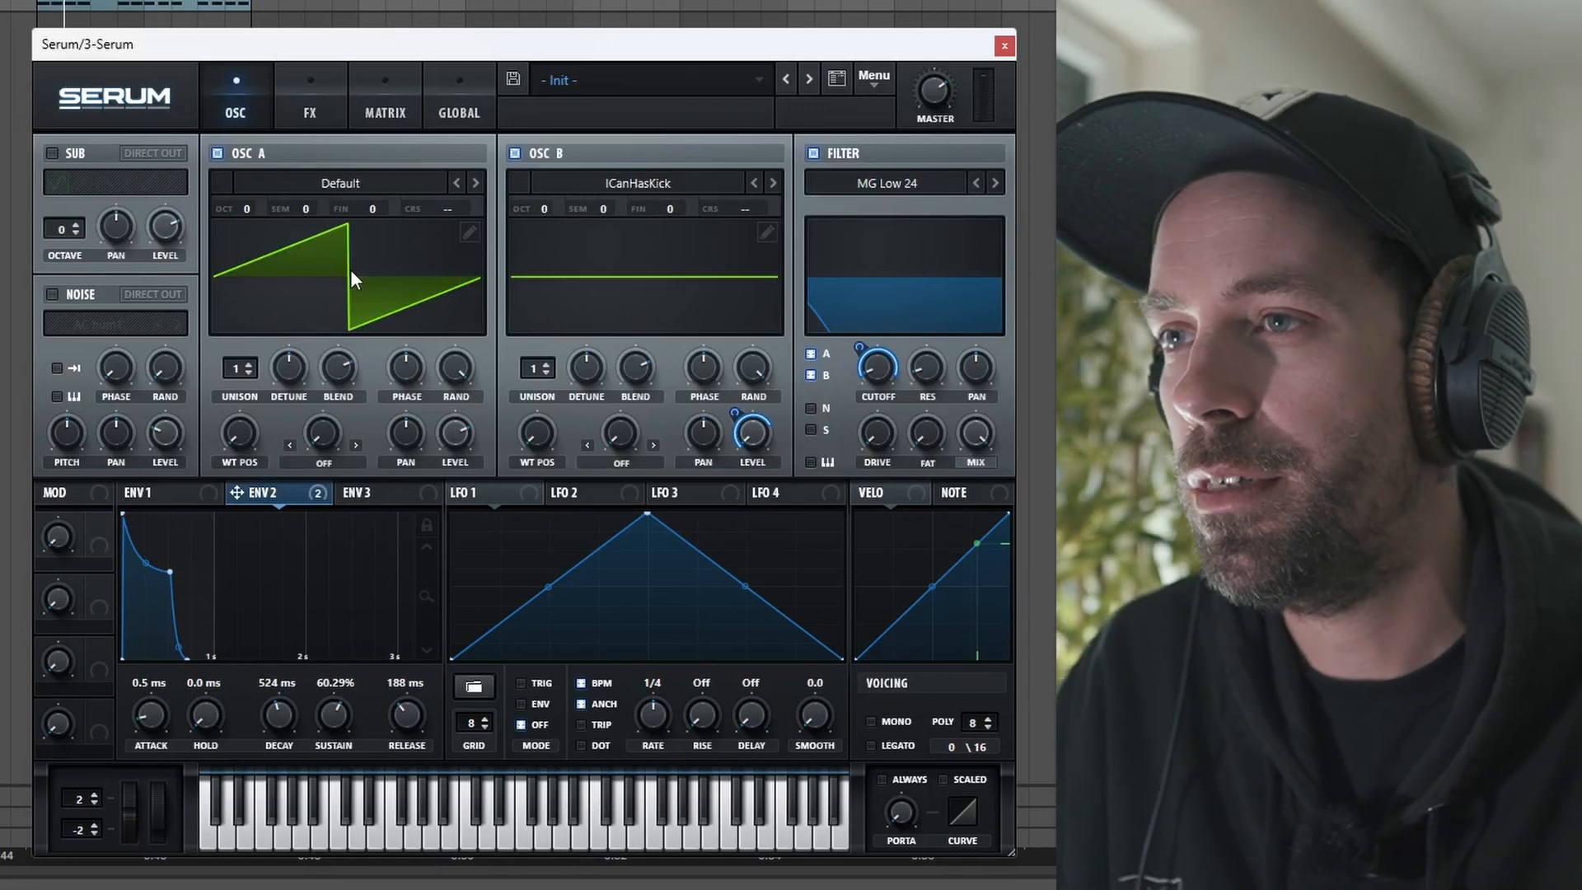
drag(245, 208, 248, 219)
drag(249, 275, 253, 295)
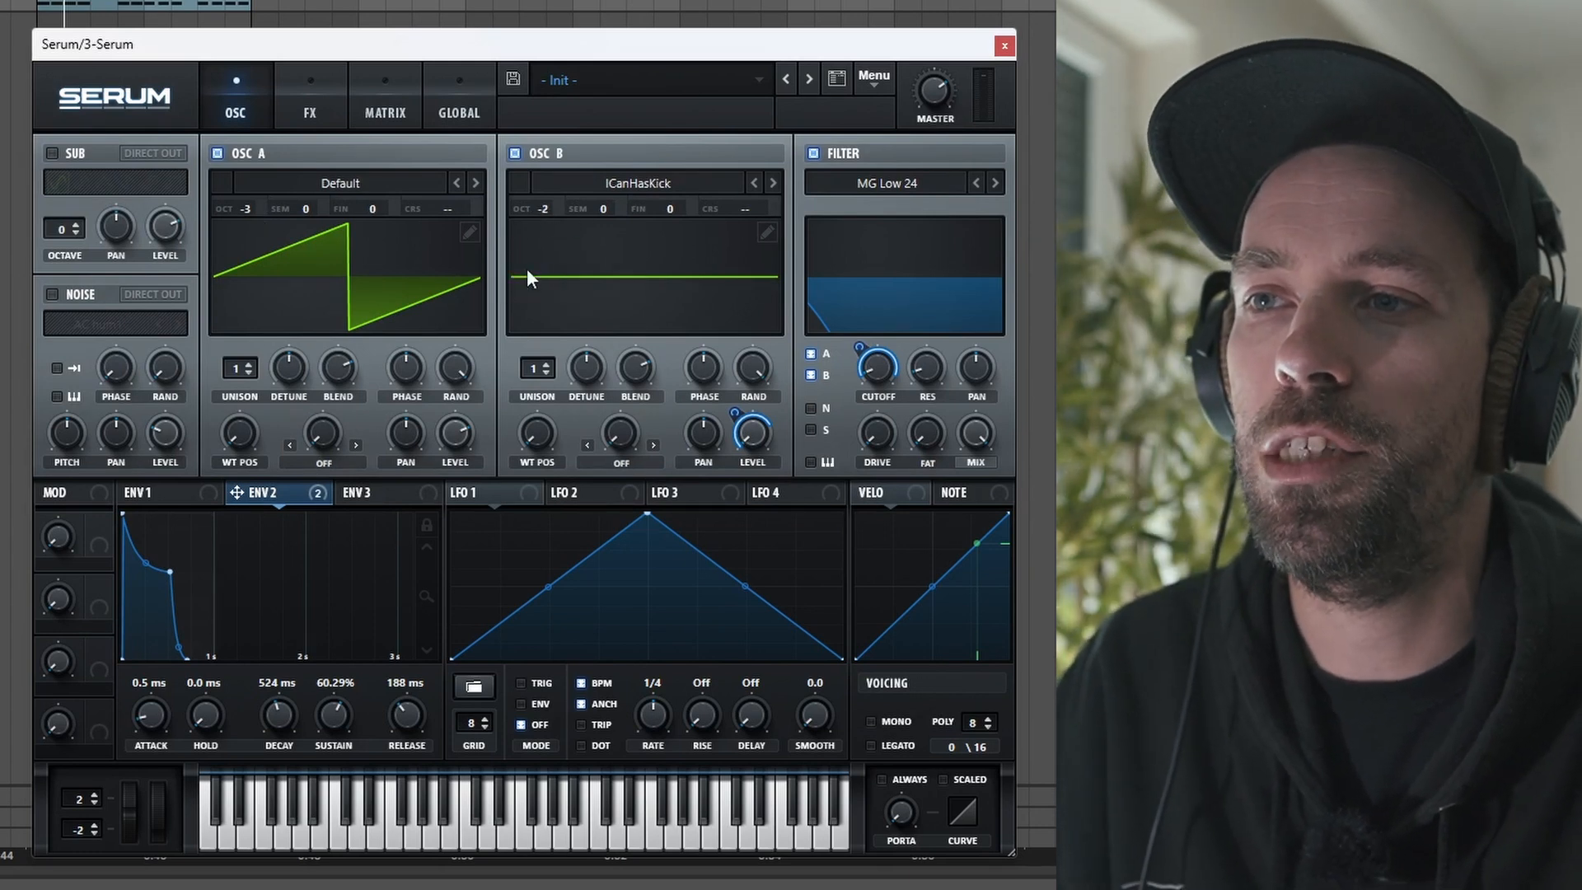
Step: Adjust Oscillator B's wavetable position and map Envelope 2 to it
drag(536, 423, 510, 328)
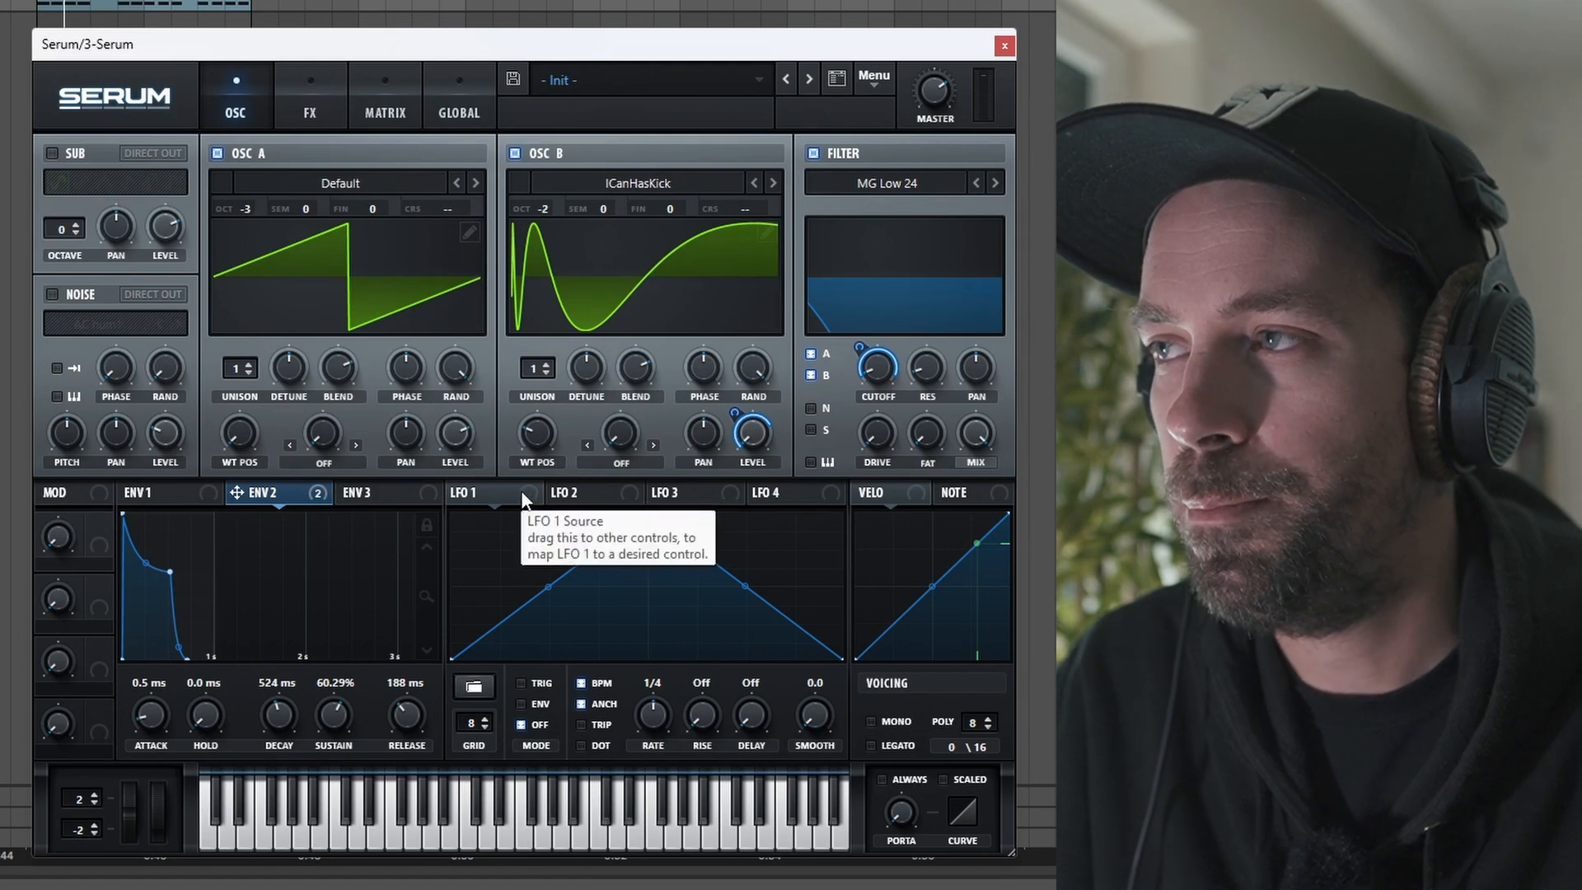
drag(312, 499, 514, 466)
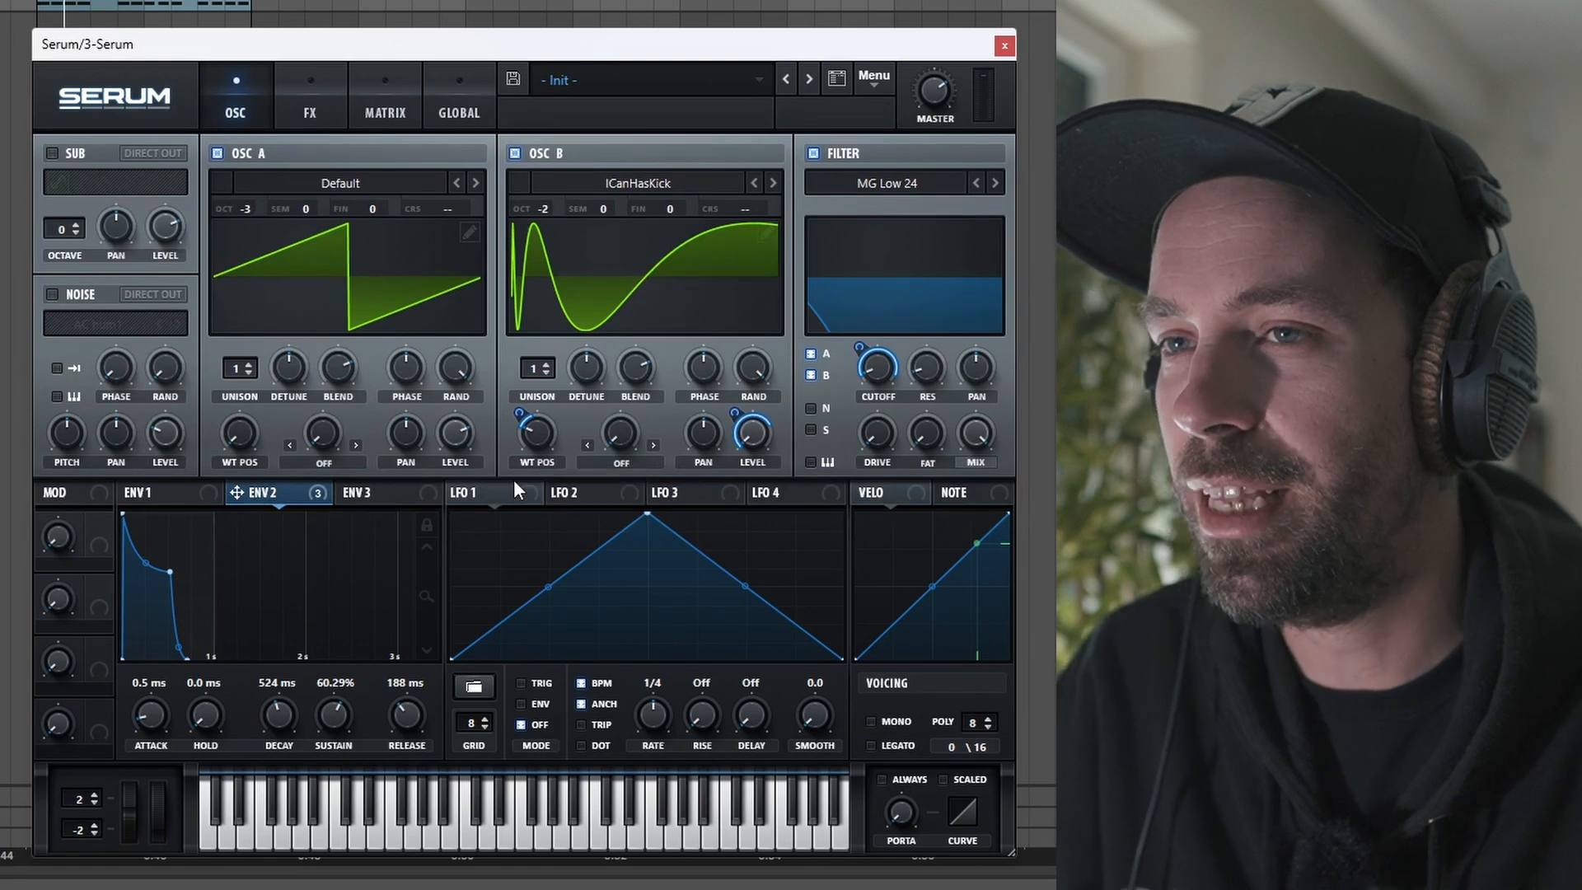
Step: Play back the patch to audition the current sound
key(space)
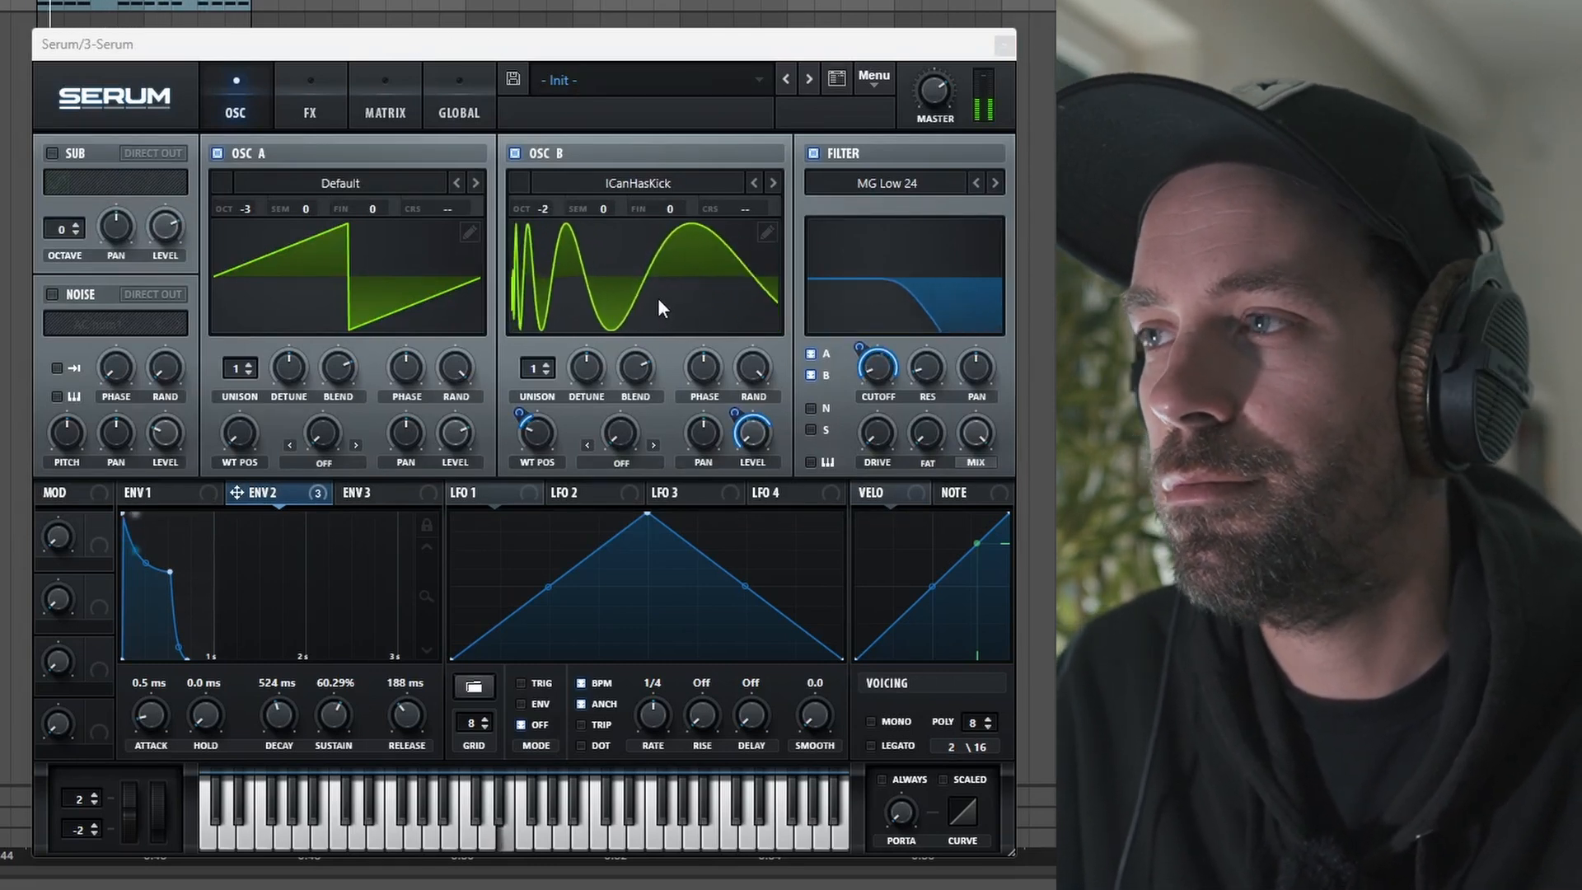
mouse_move(752, 370)
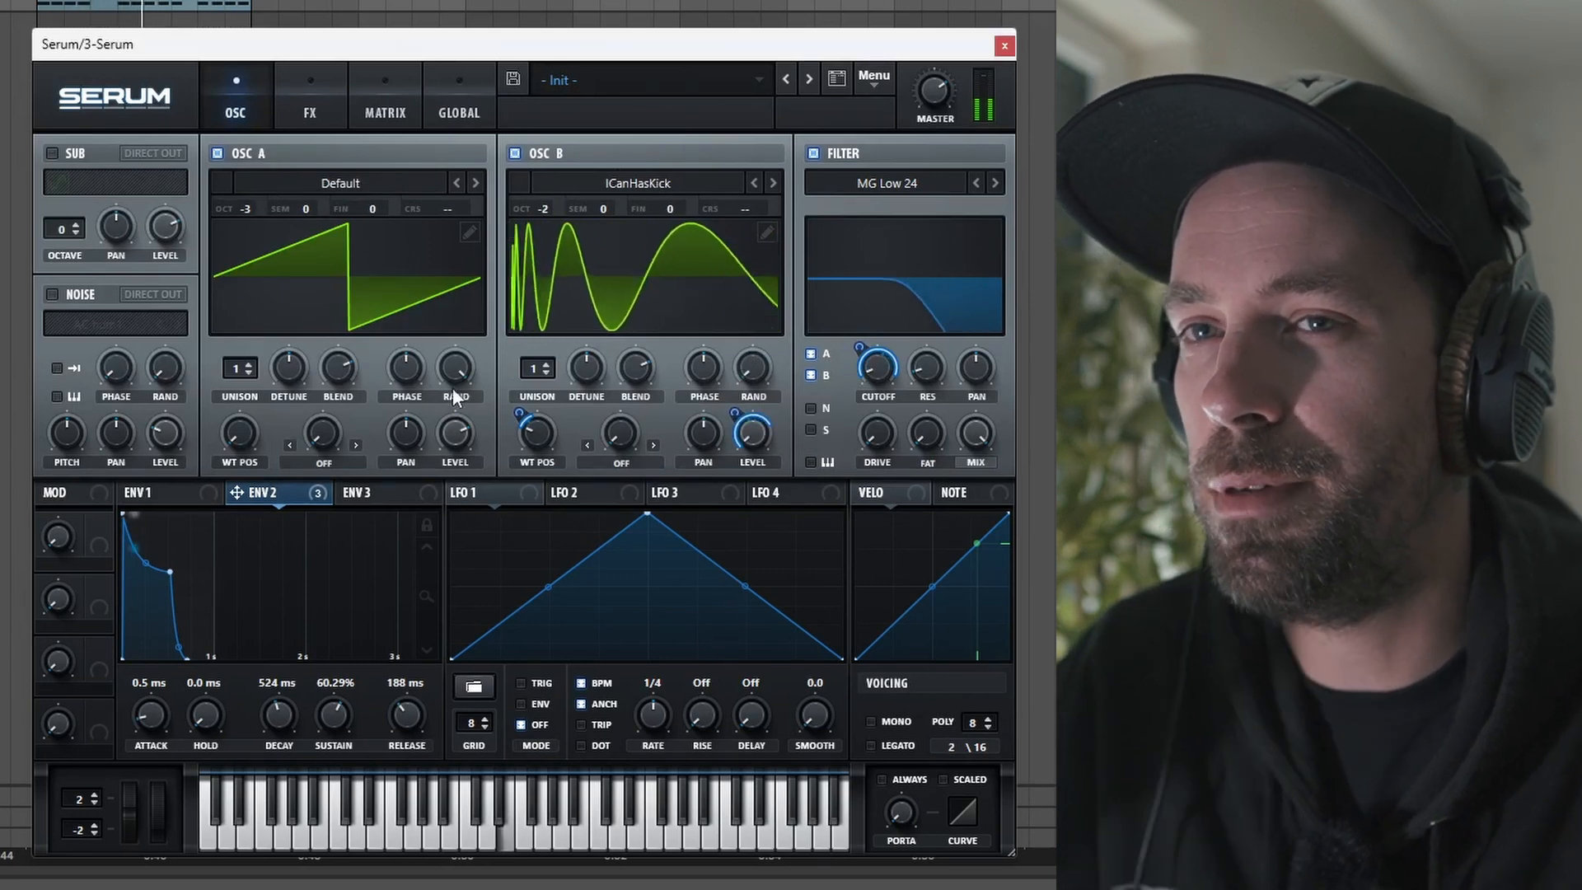
mouse_move(452, 385)
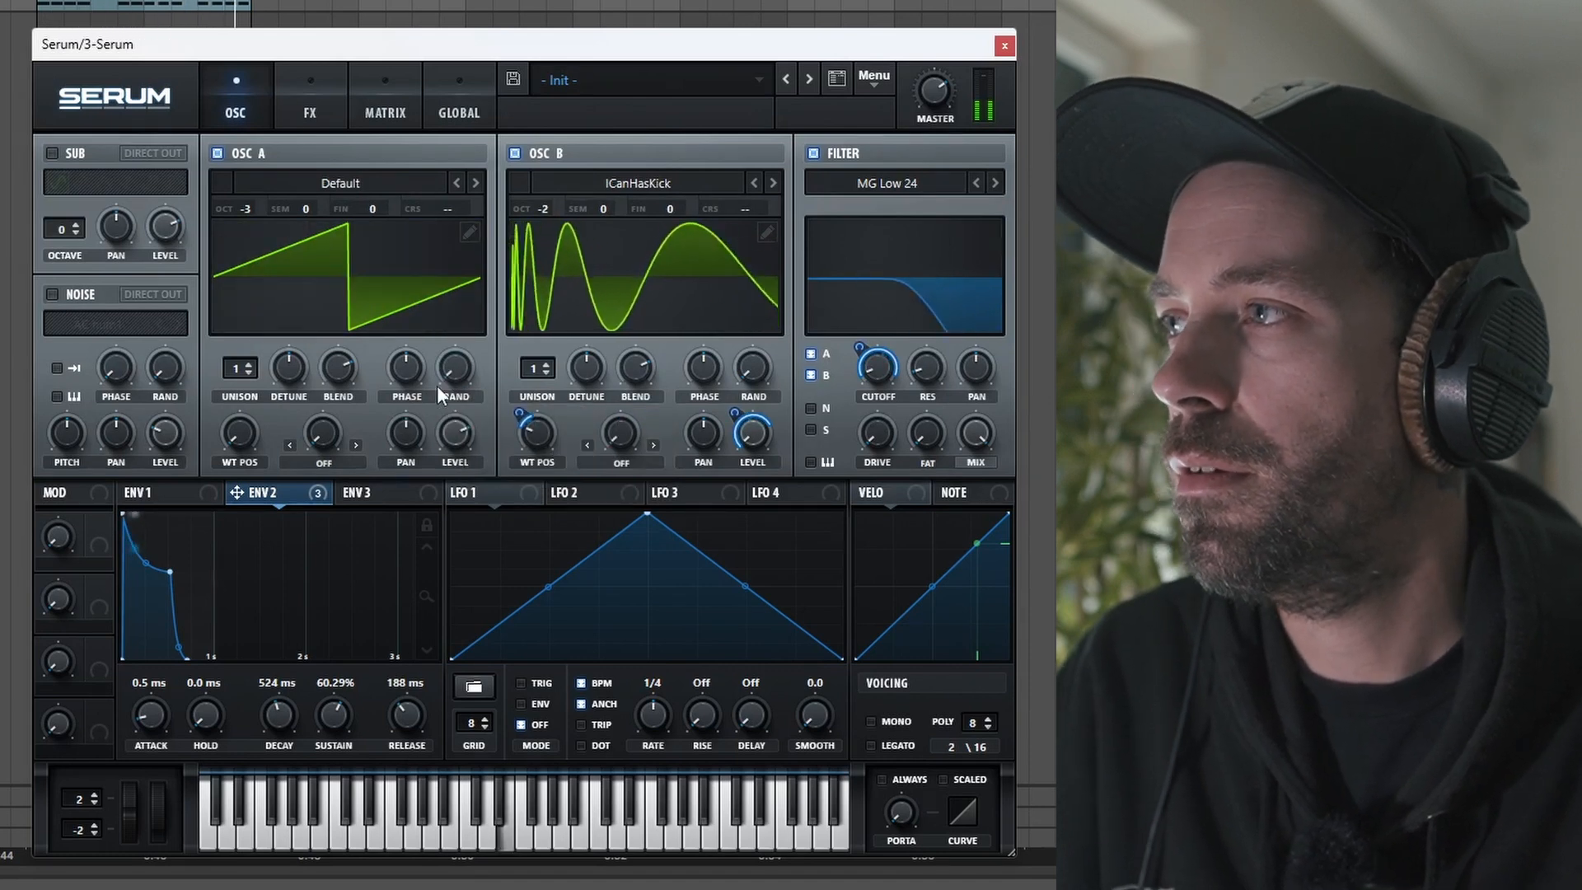
Step: Enable the sub oscillator and set its octave to -3
click(53, 153)
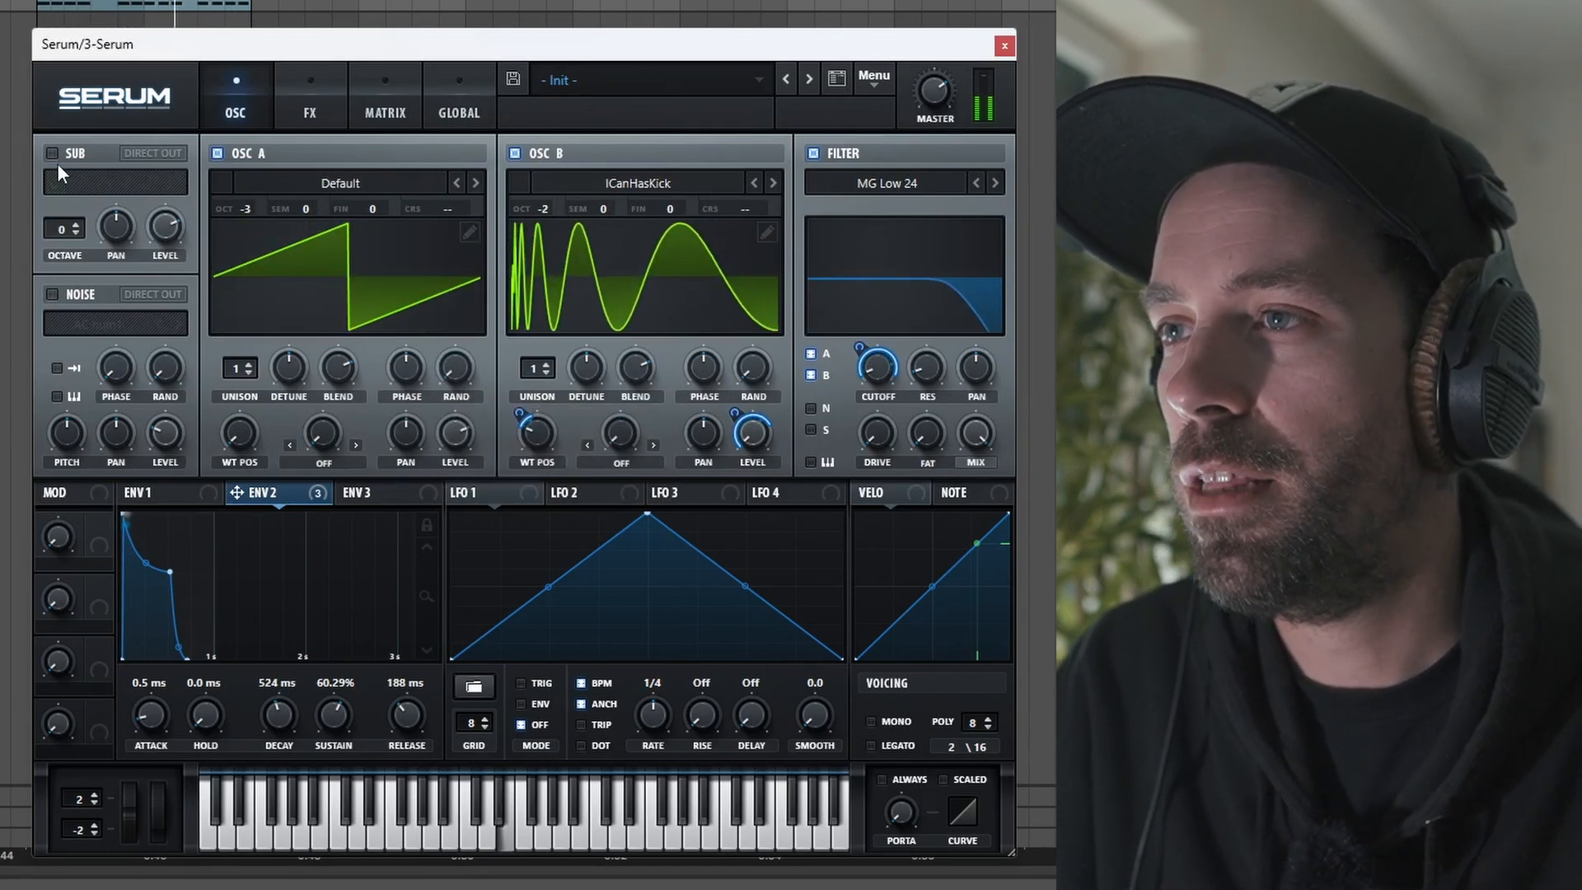
click(75, 233)
click(75, 234)
click(75, 233)
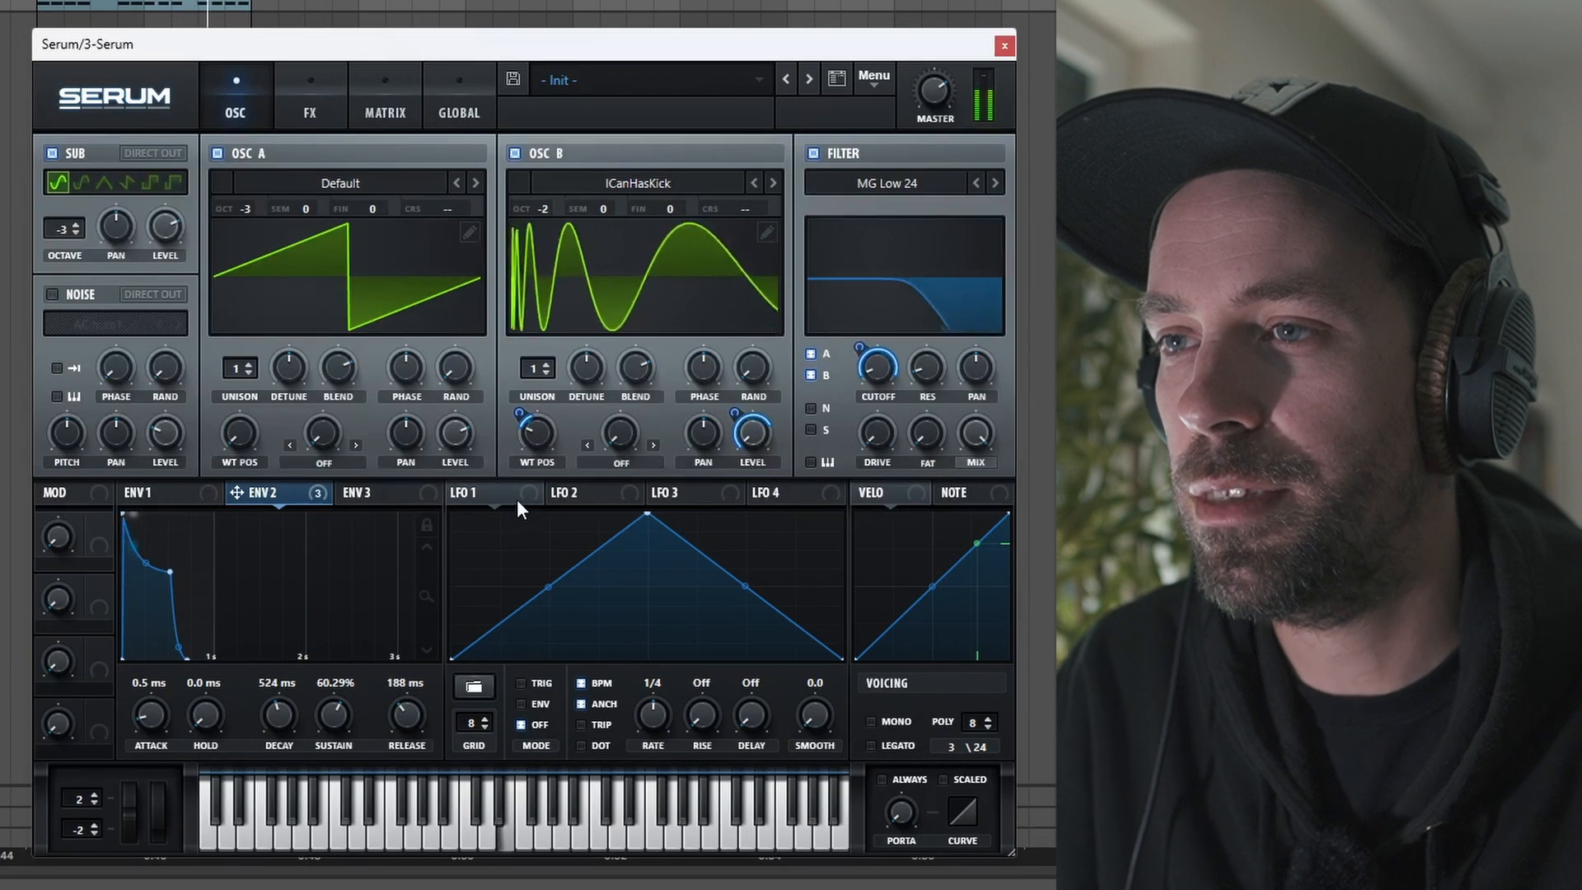
Step: Map Envelope 2 to the sub oscillator's level and raise the modulation amount
drag(236, 491, 170, 264)
drag(147, 206, 148, 177)
Step: Reshape Envelope 2 to about 439 ms decay, 49% sustain and 476 ms release
drag(168, 570, 141, 585)
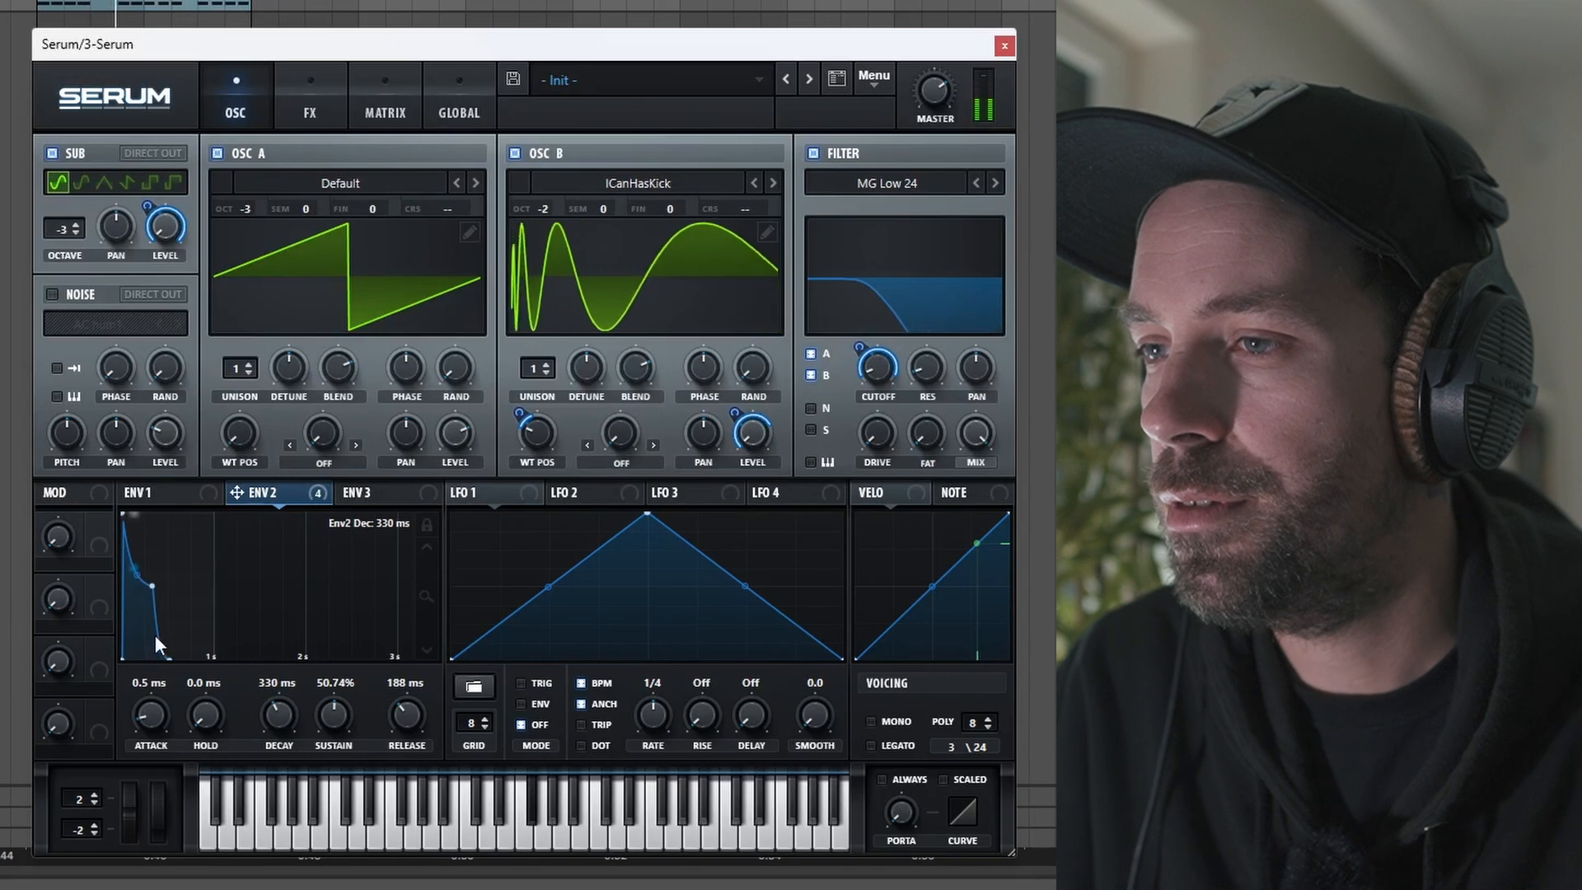
drag(173, 661, 215, 683)
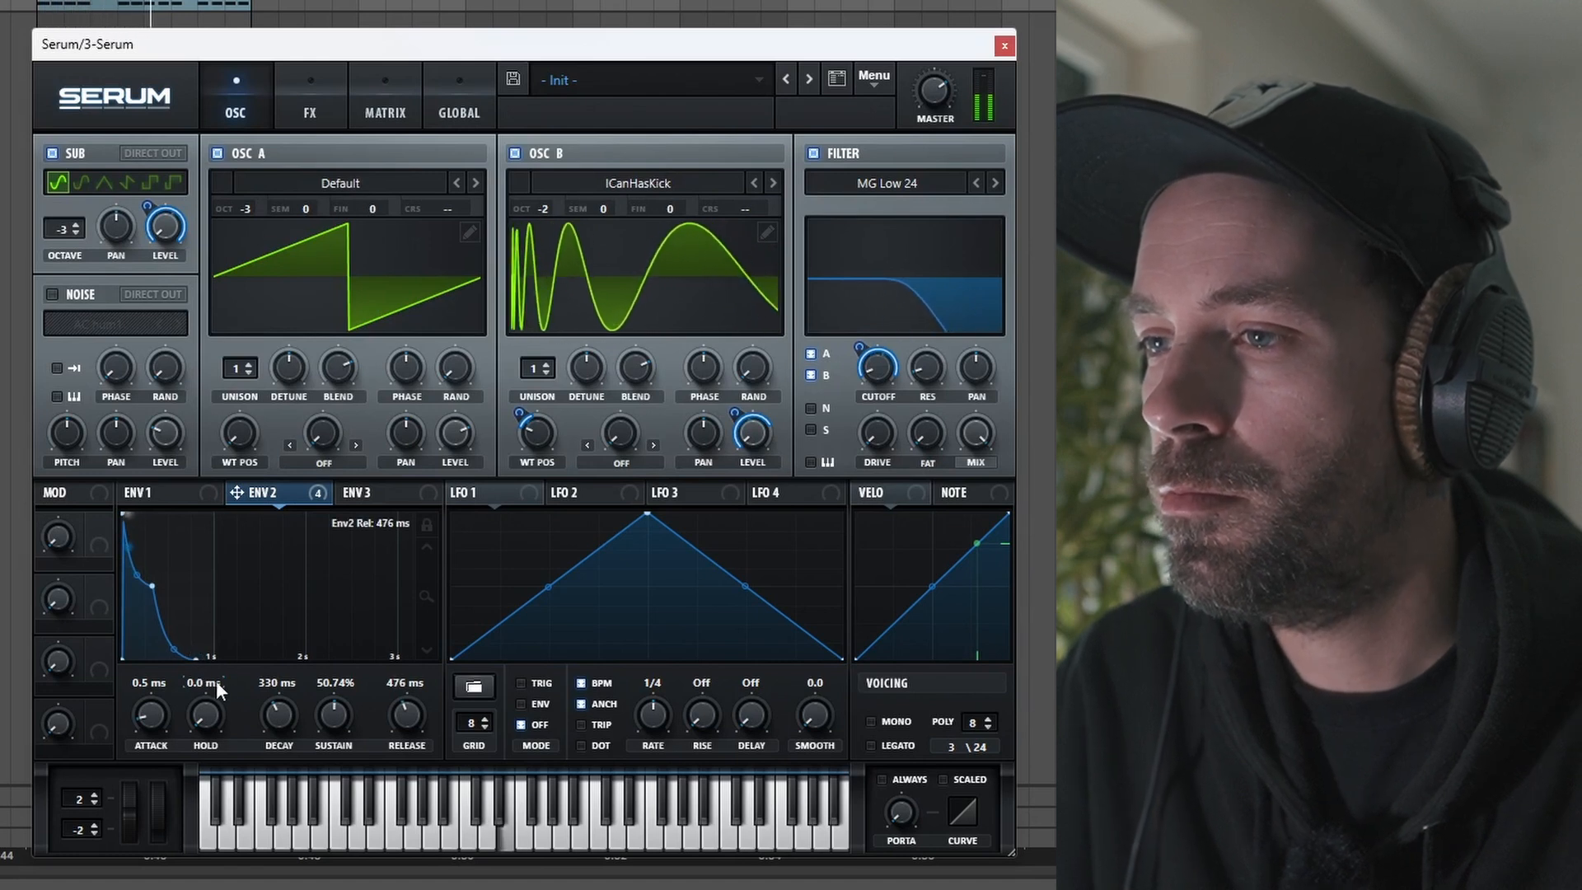
drag(156, 584, 163, 588)
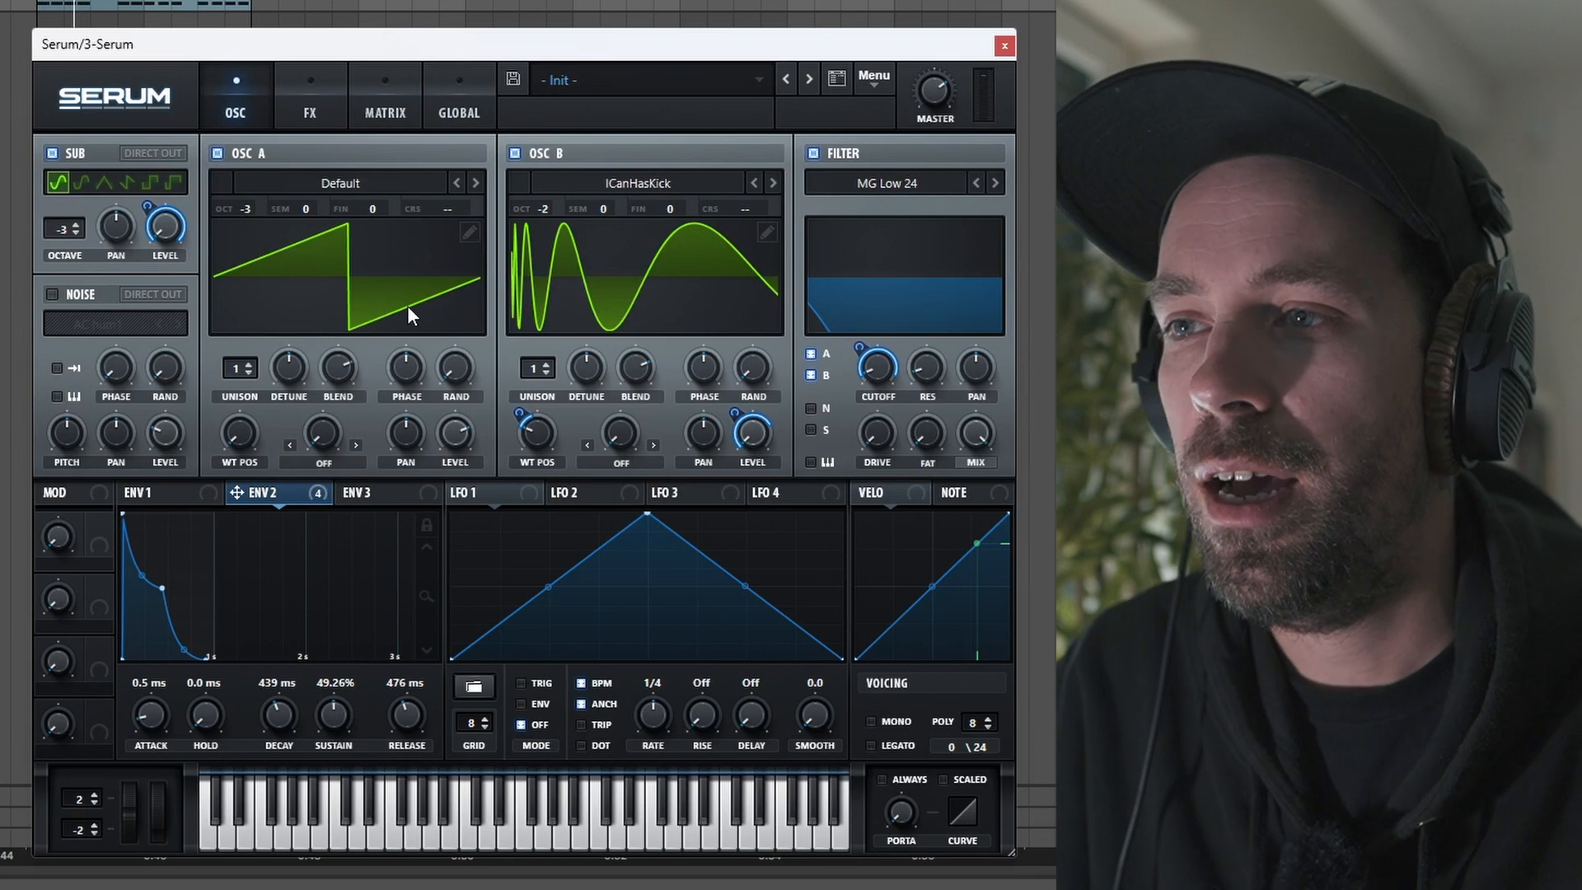
Step: Set Oscillator A's warp mode to FM (From B) and raise the warp amount
click(326, 463)
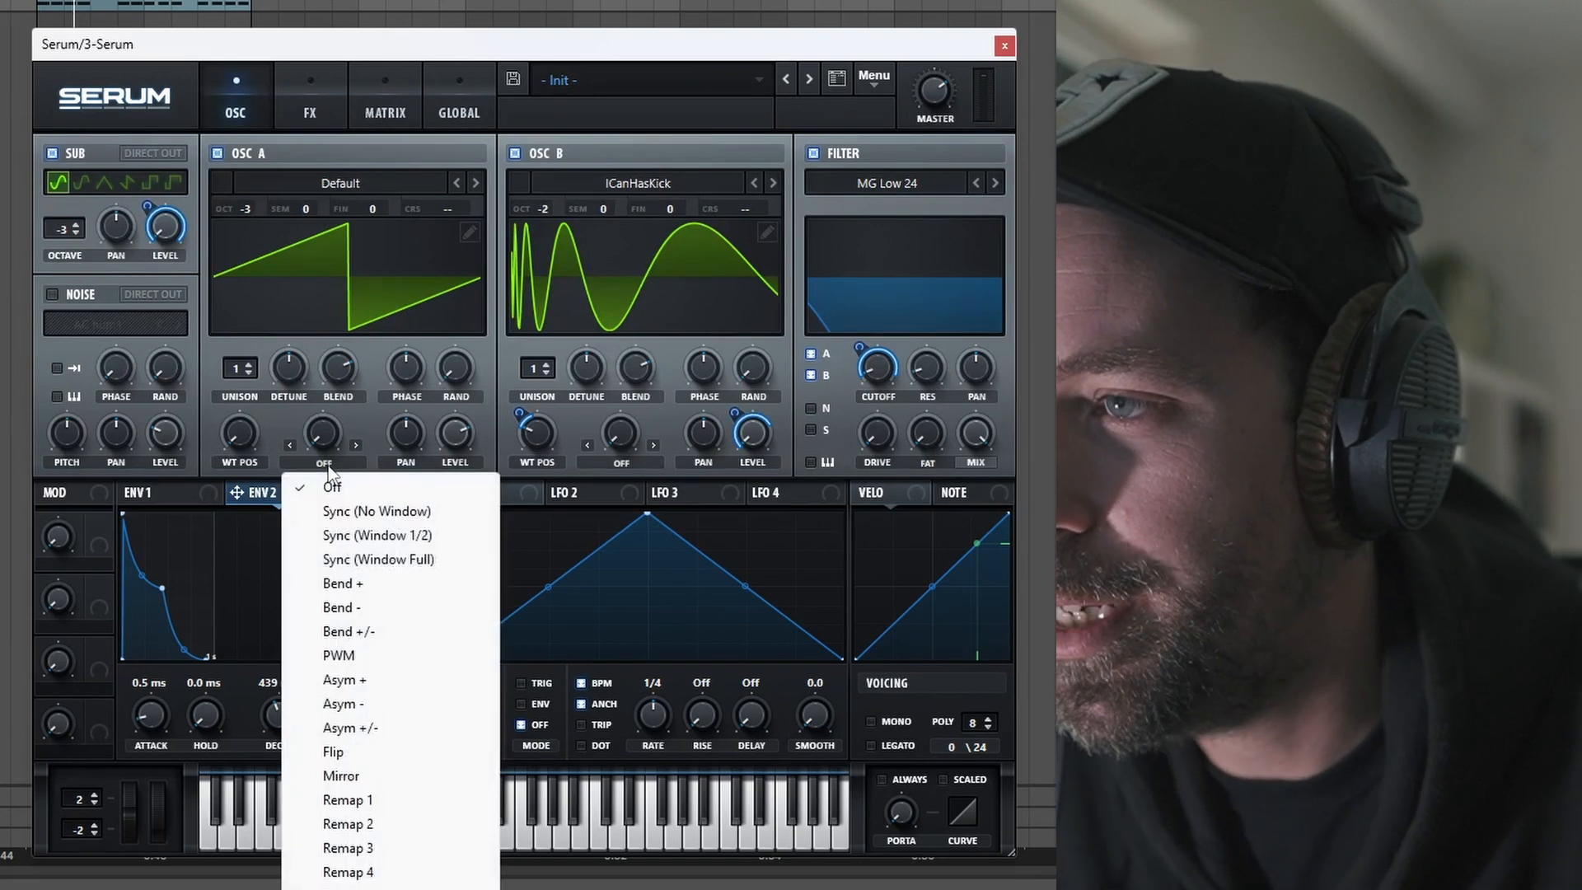
click(354, 889)
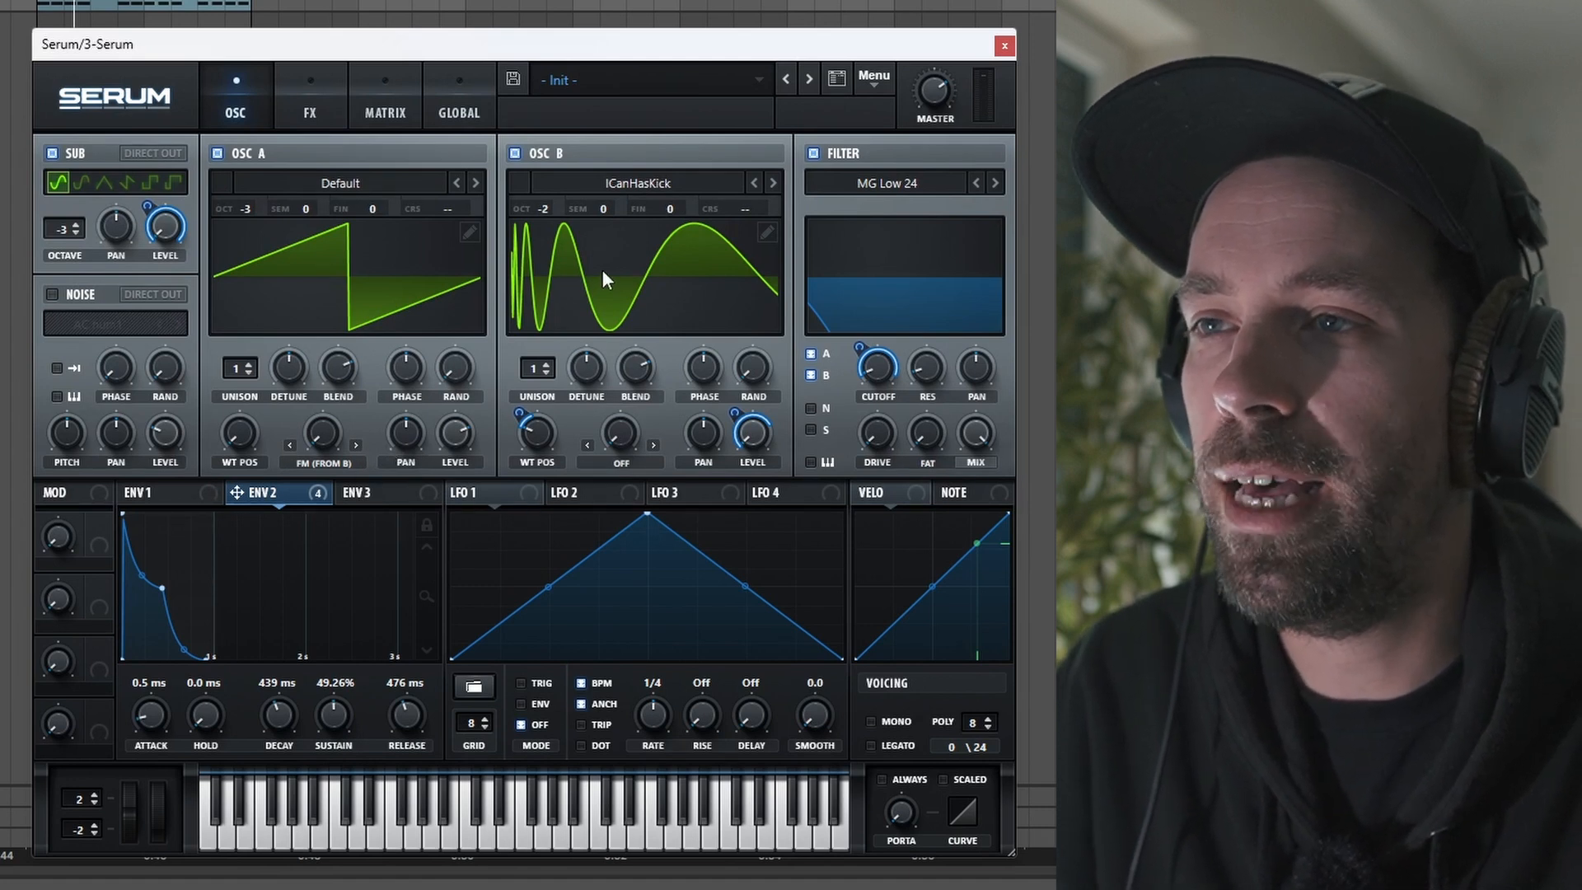
drag(323, 439, 290, 328)
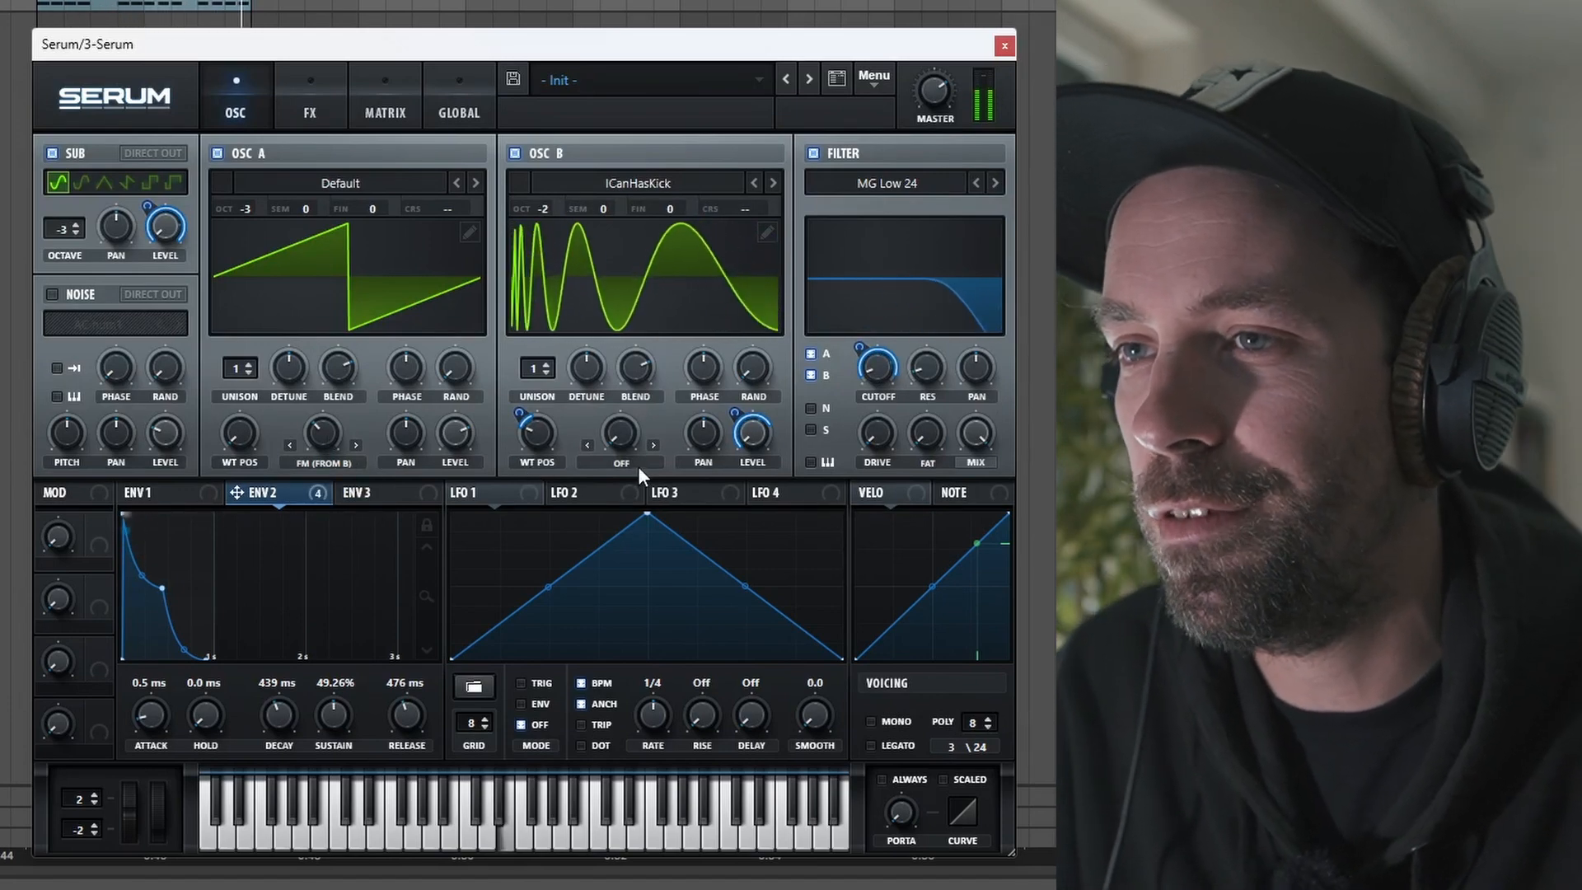
Step: Set Oscillator B's warp mode to Bend +/- and adjust its warp amount and phase
click(634, 463)
click(660, 632)
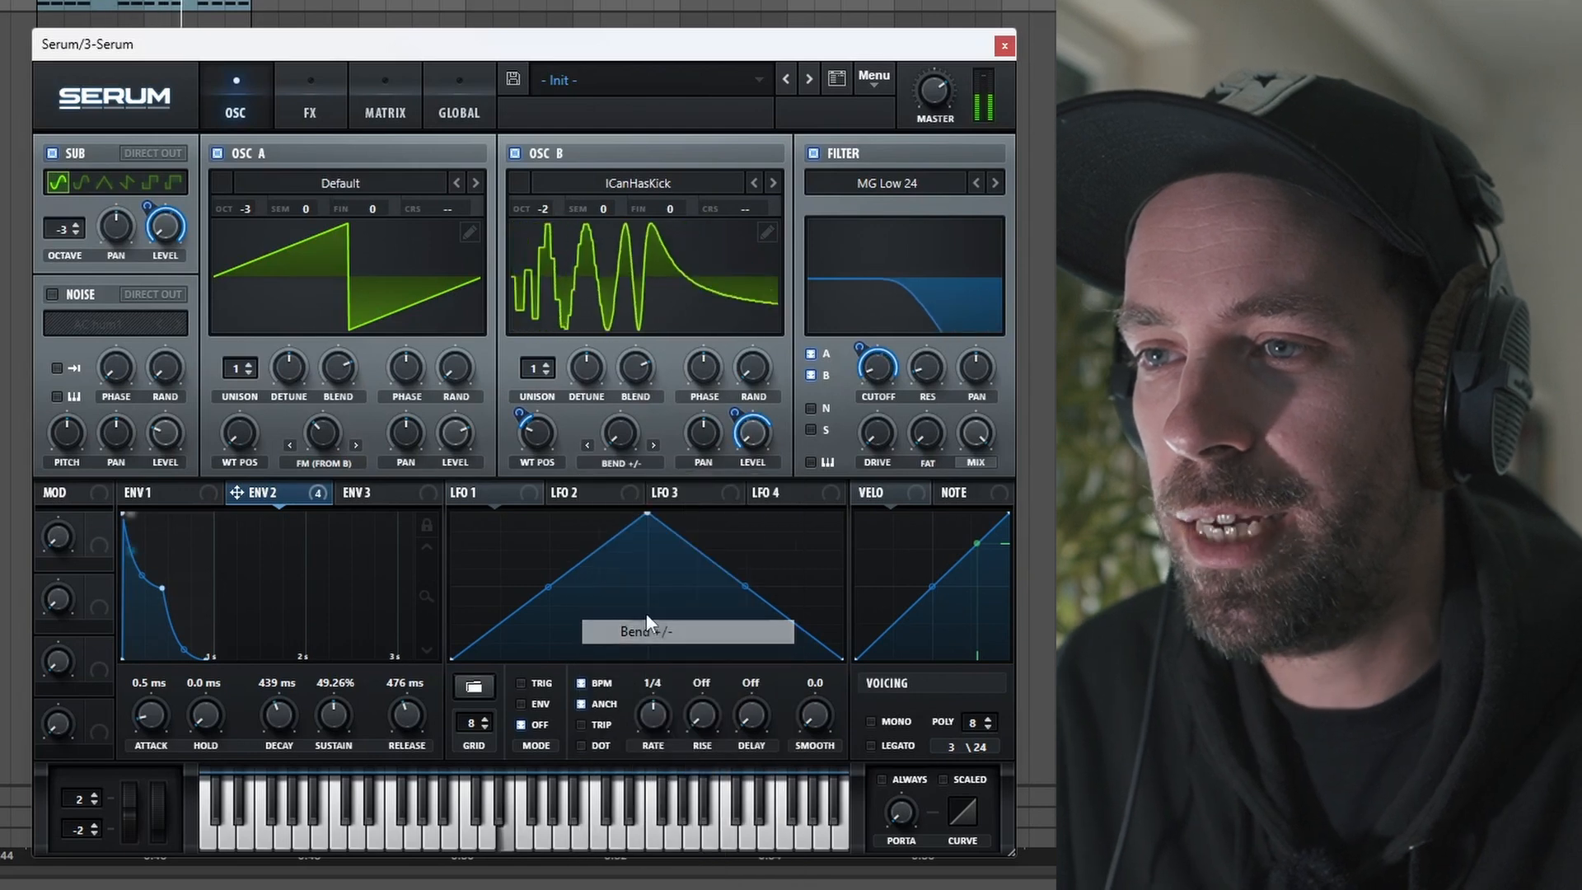
drag(624, 413, 607, 341)
drag(704, 369, 625, 392)
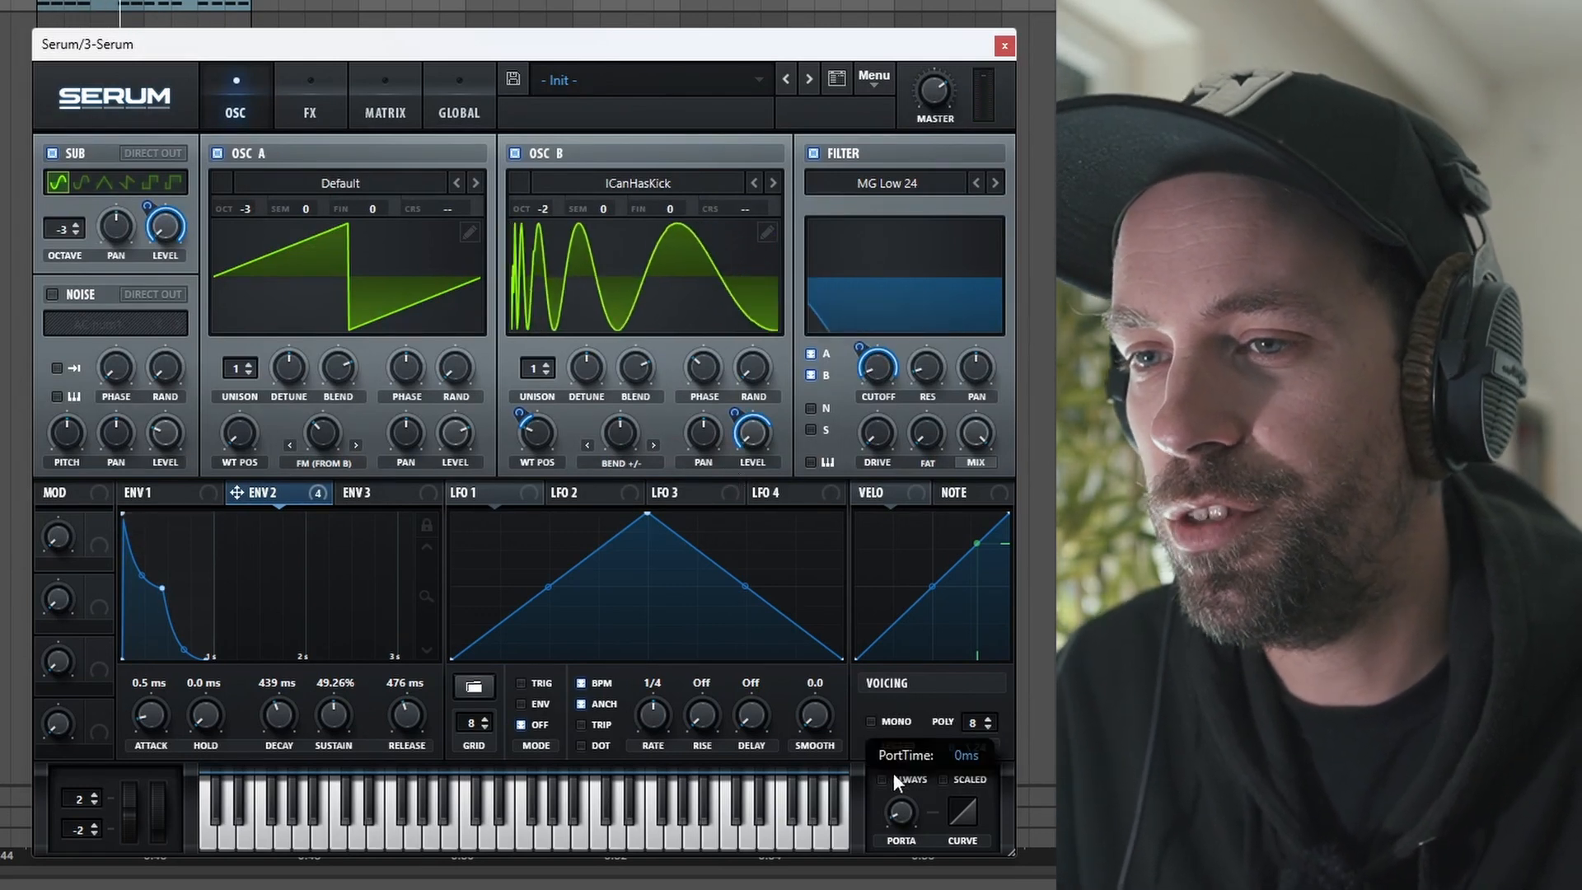
Step: Switch the voicing to mono with legato and always-on portamento
click(875, 722)
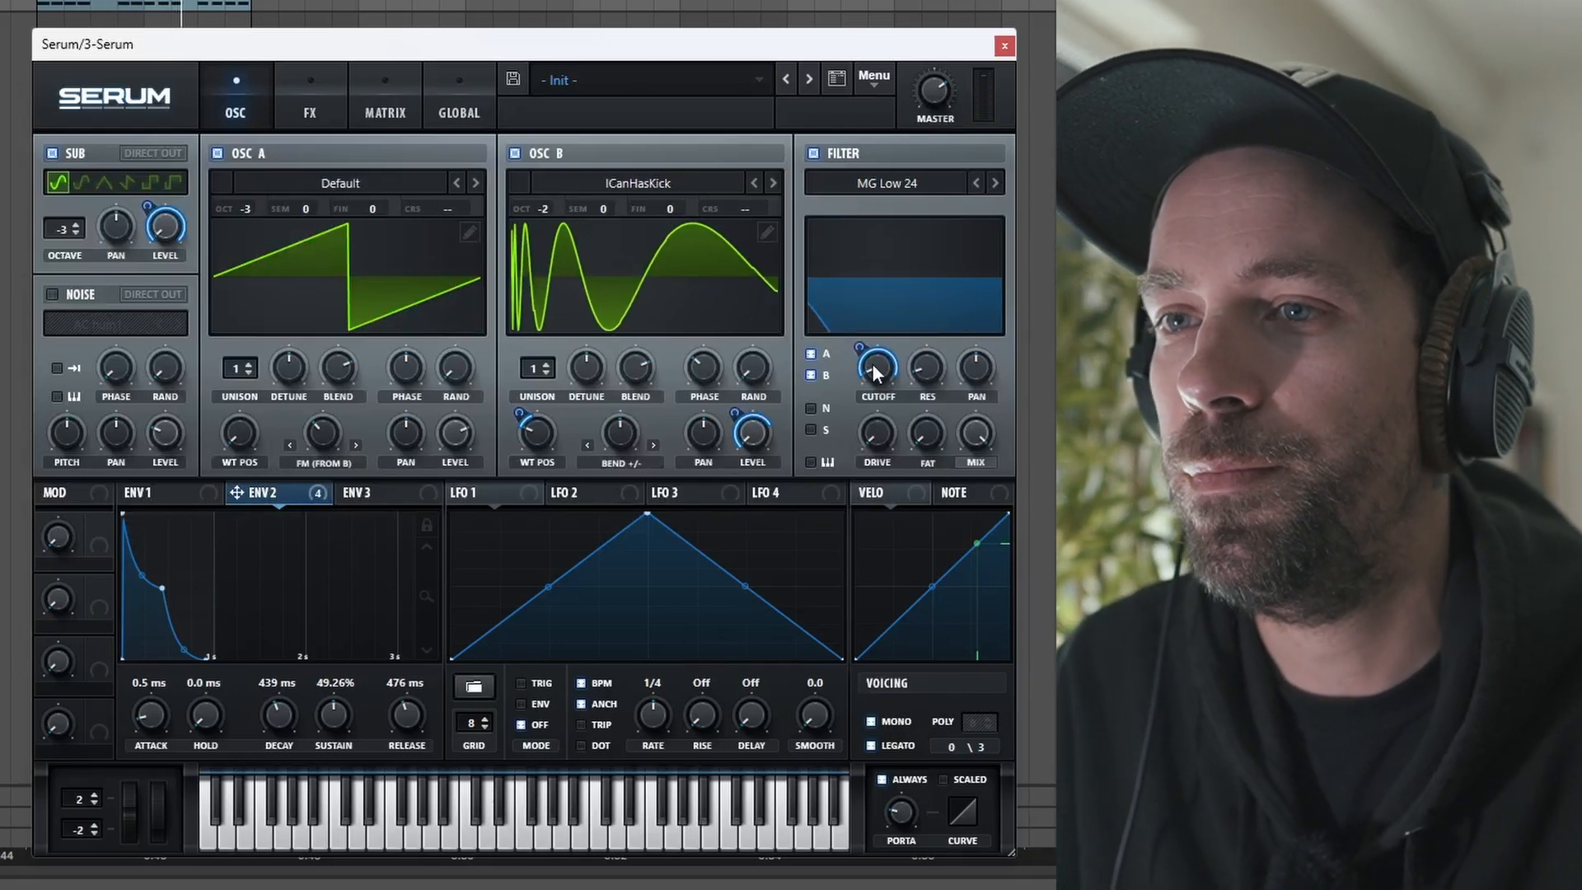
mouse_move(883, 381)
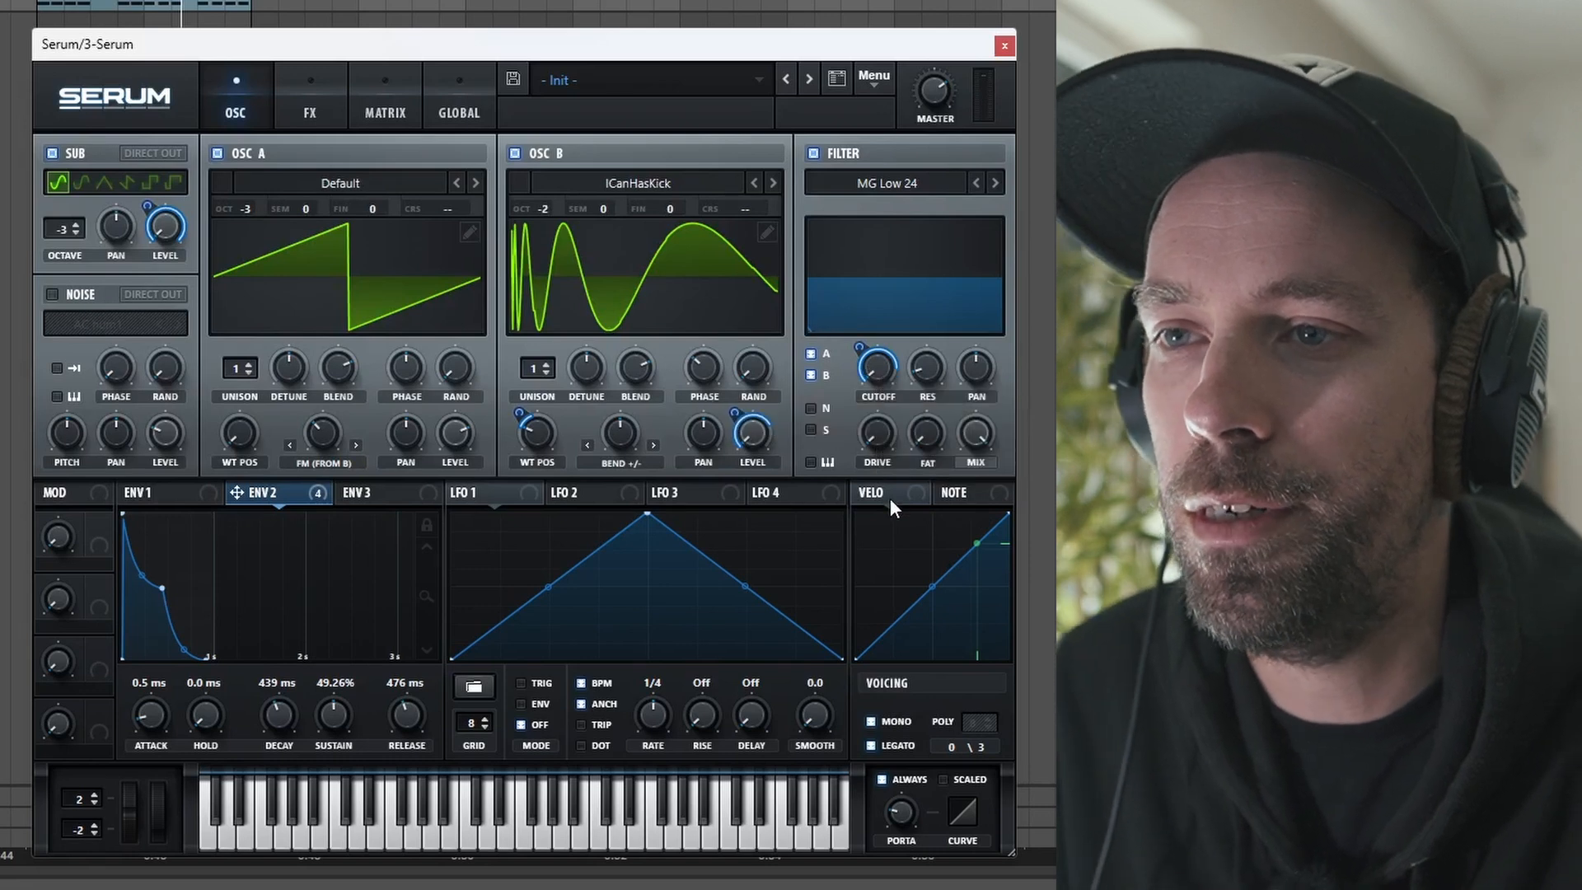
mouse_move(860, 353)
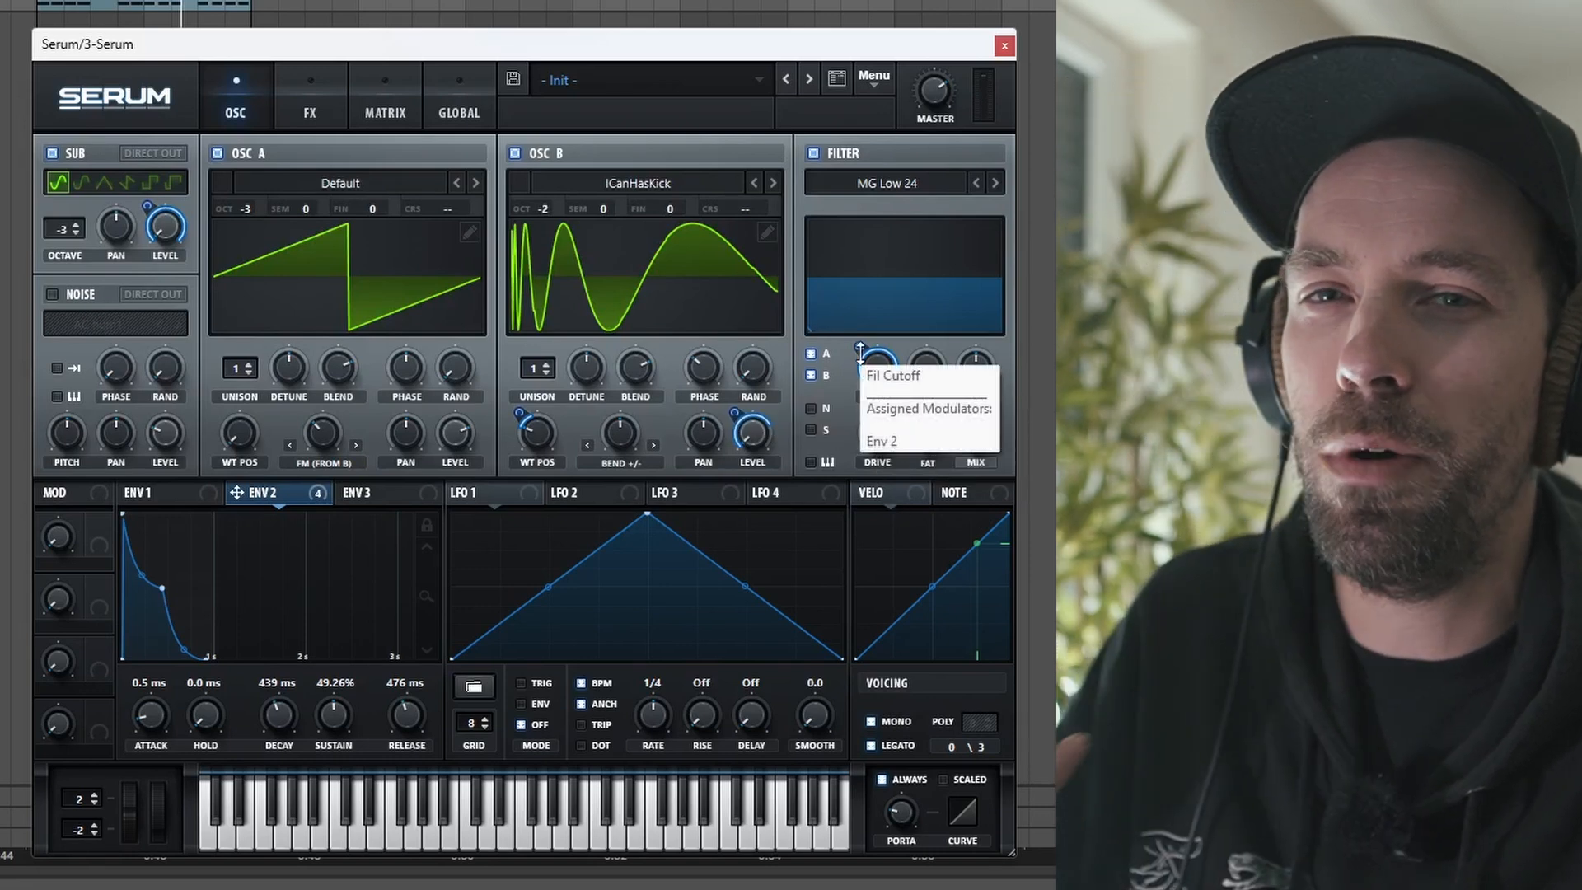
Step: Raise the filter cutoff and adjust its Env 2 modulation amount on the MG Low 24 filter
drag(860, 353, 860, 377)
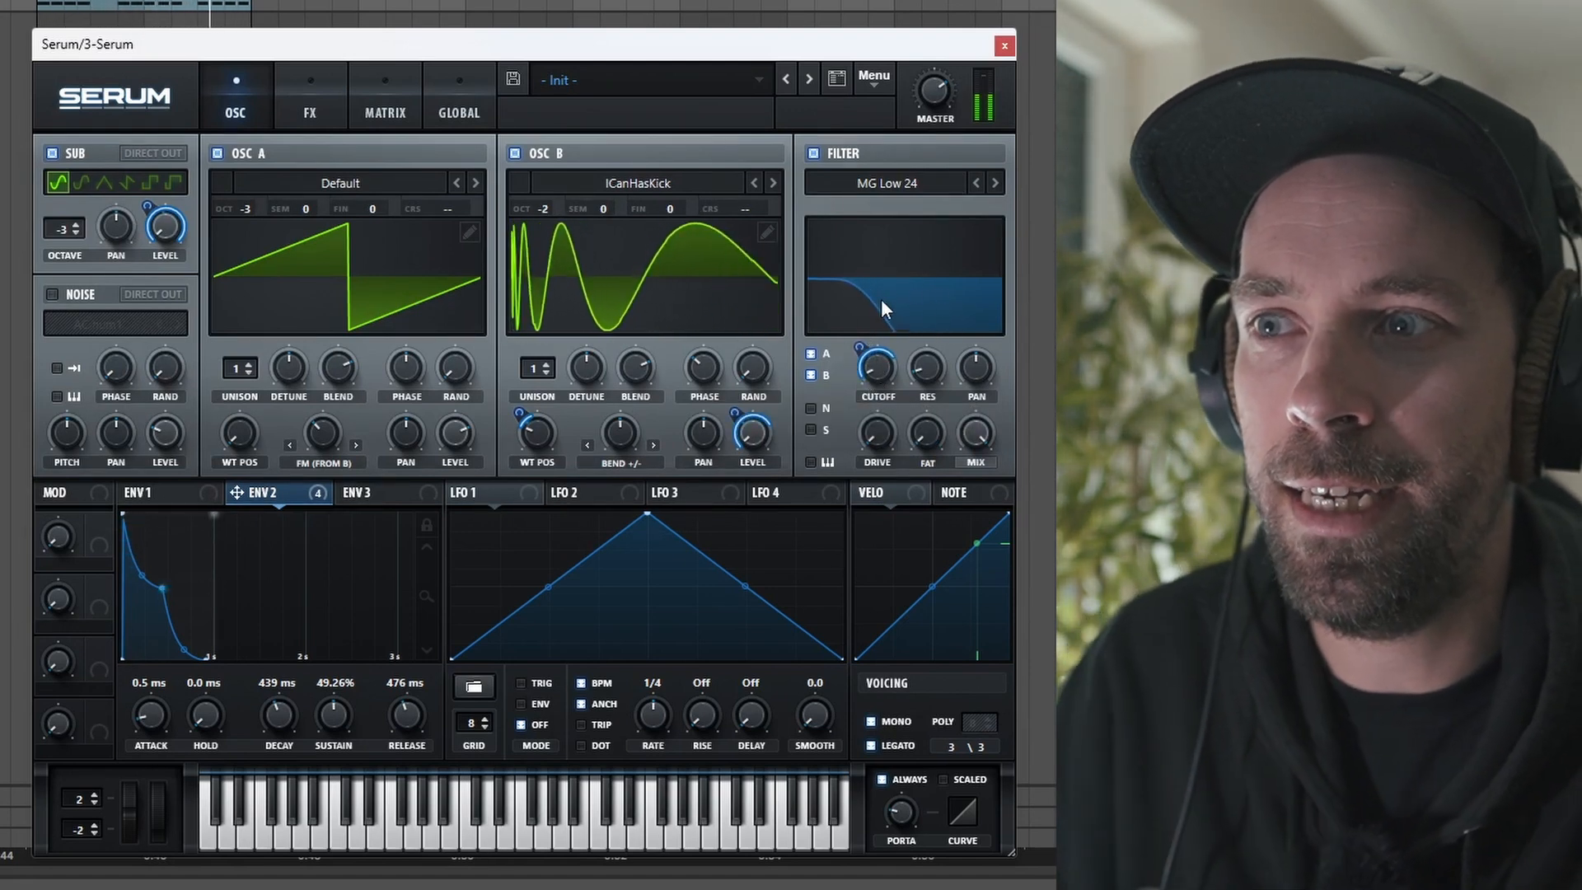
drag(860, 347, 863, 327)
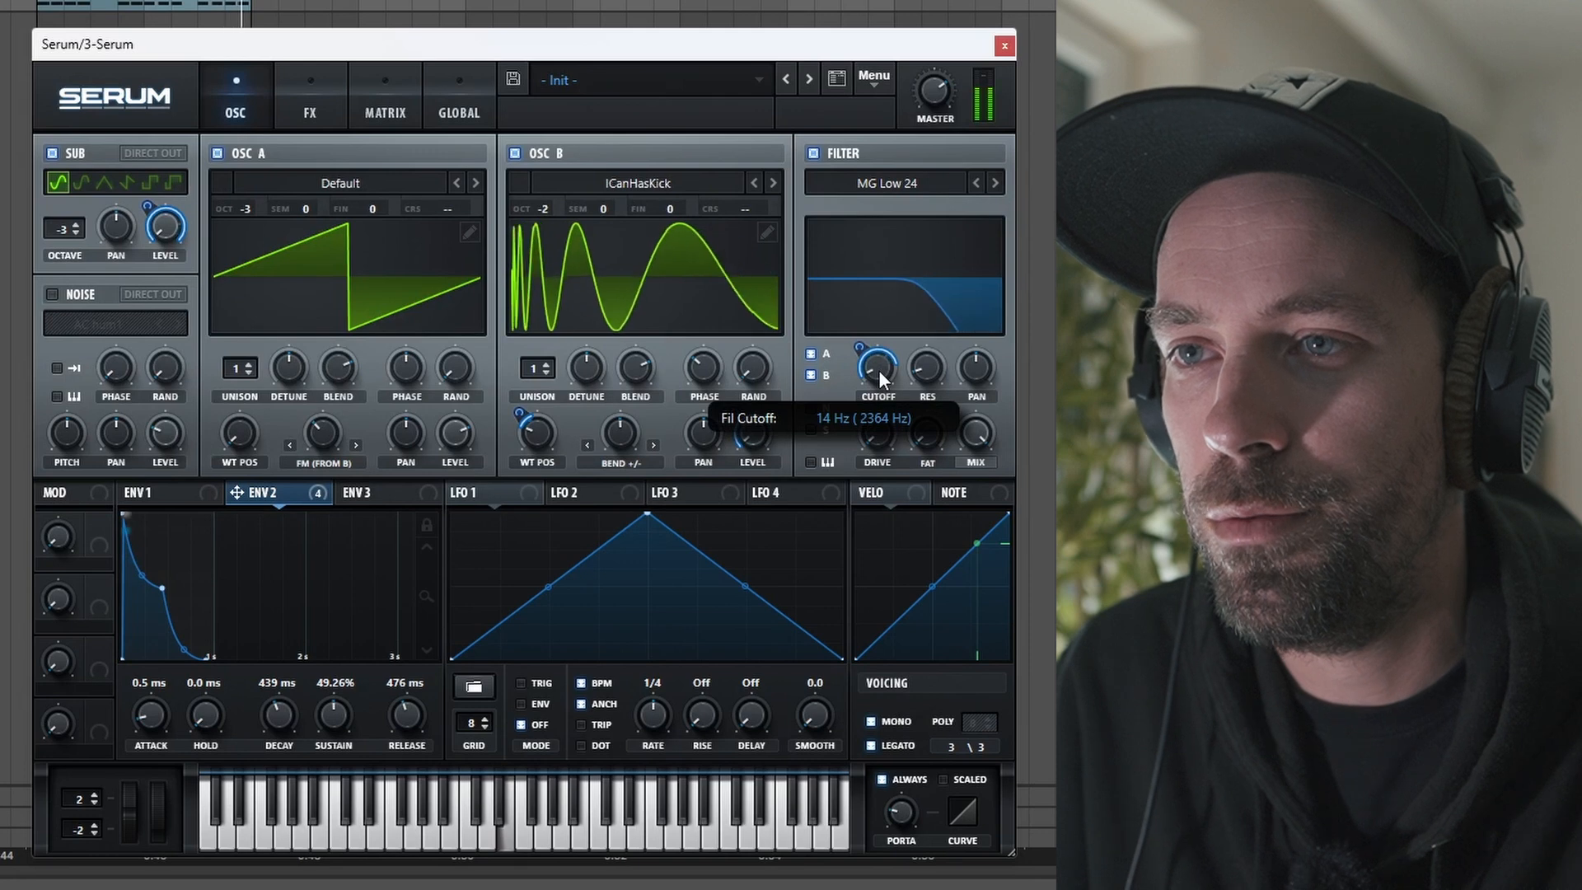
drag(861, 349, 864, 346)
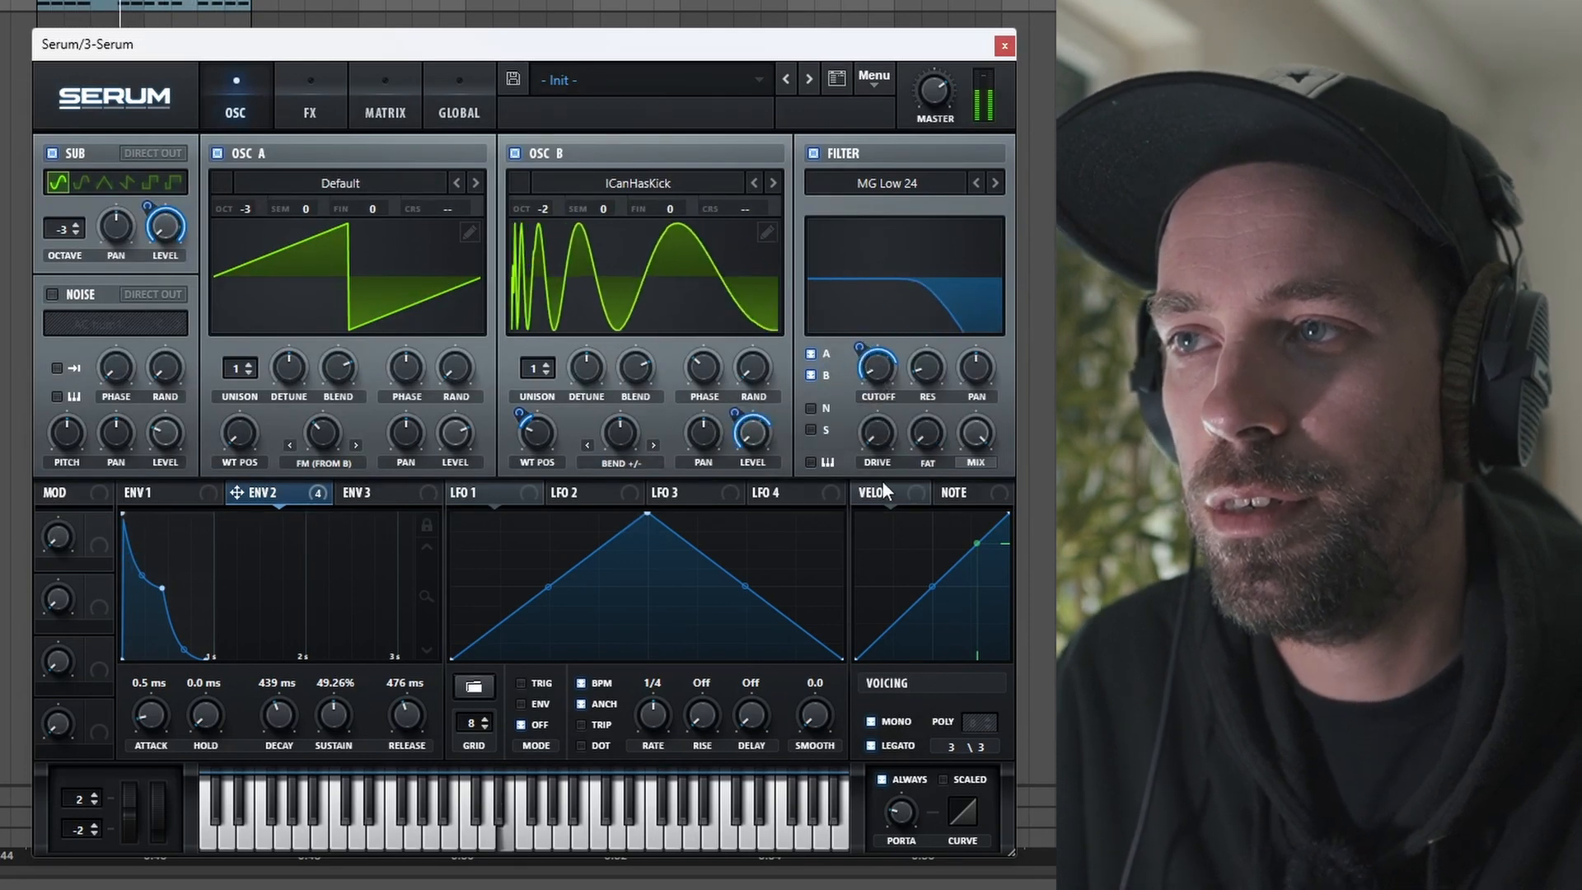
drag(865, 346, 866, 348)
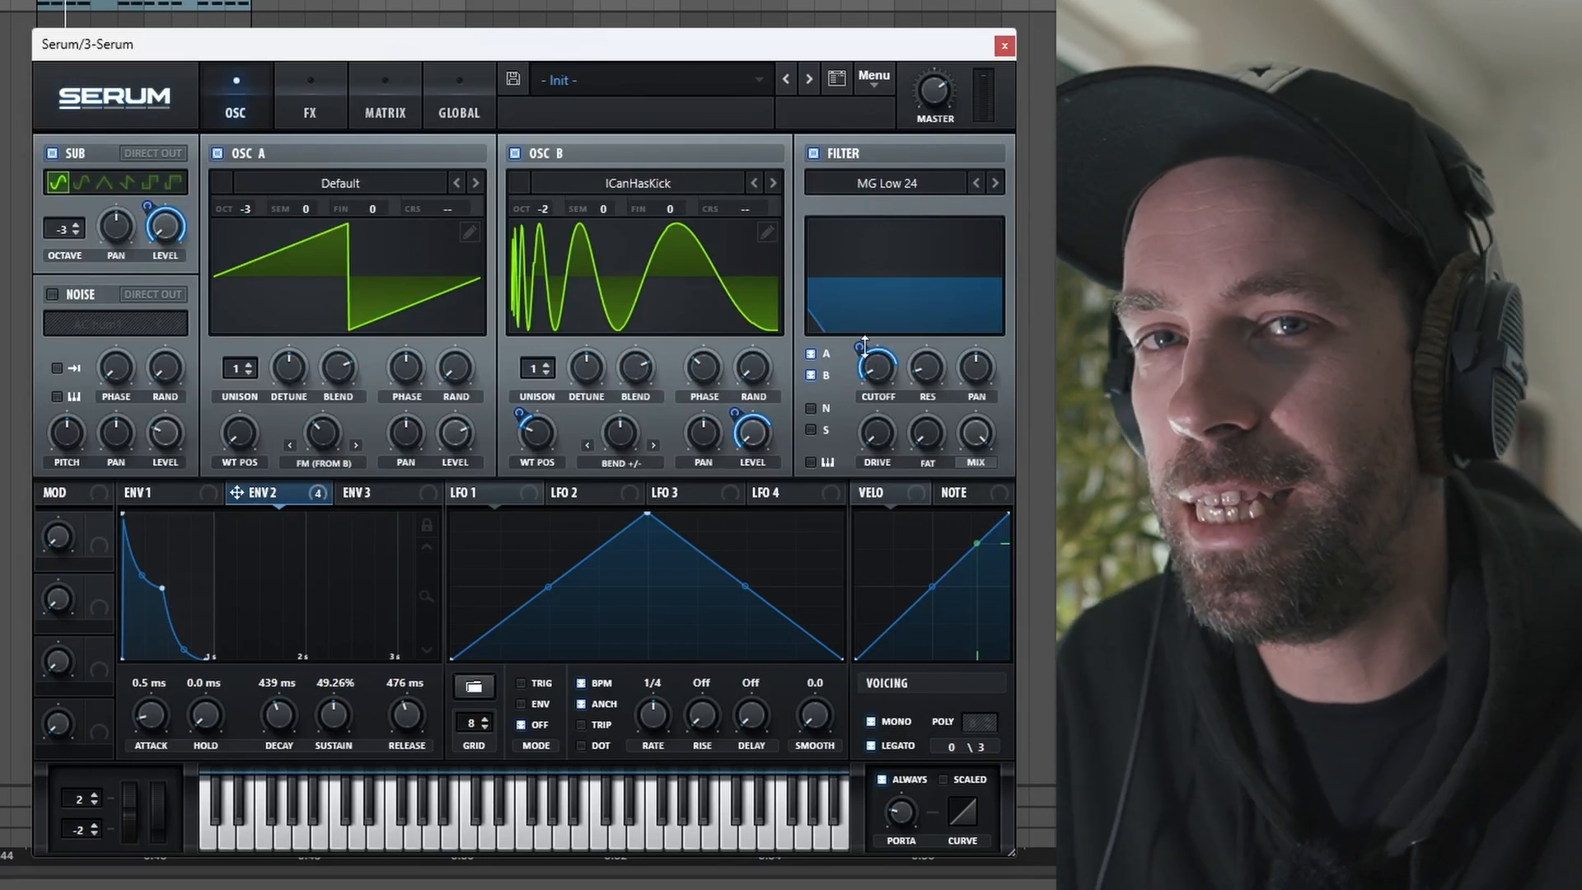
Step: Enable the Tube distortion effect in the FX rack and raise its drive
click(312, 113)
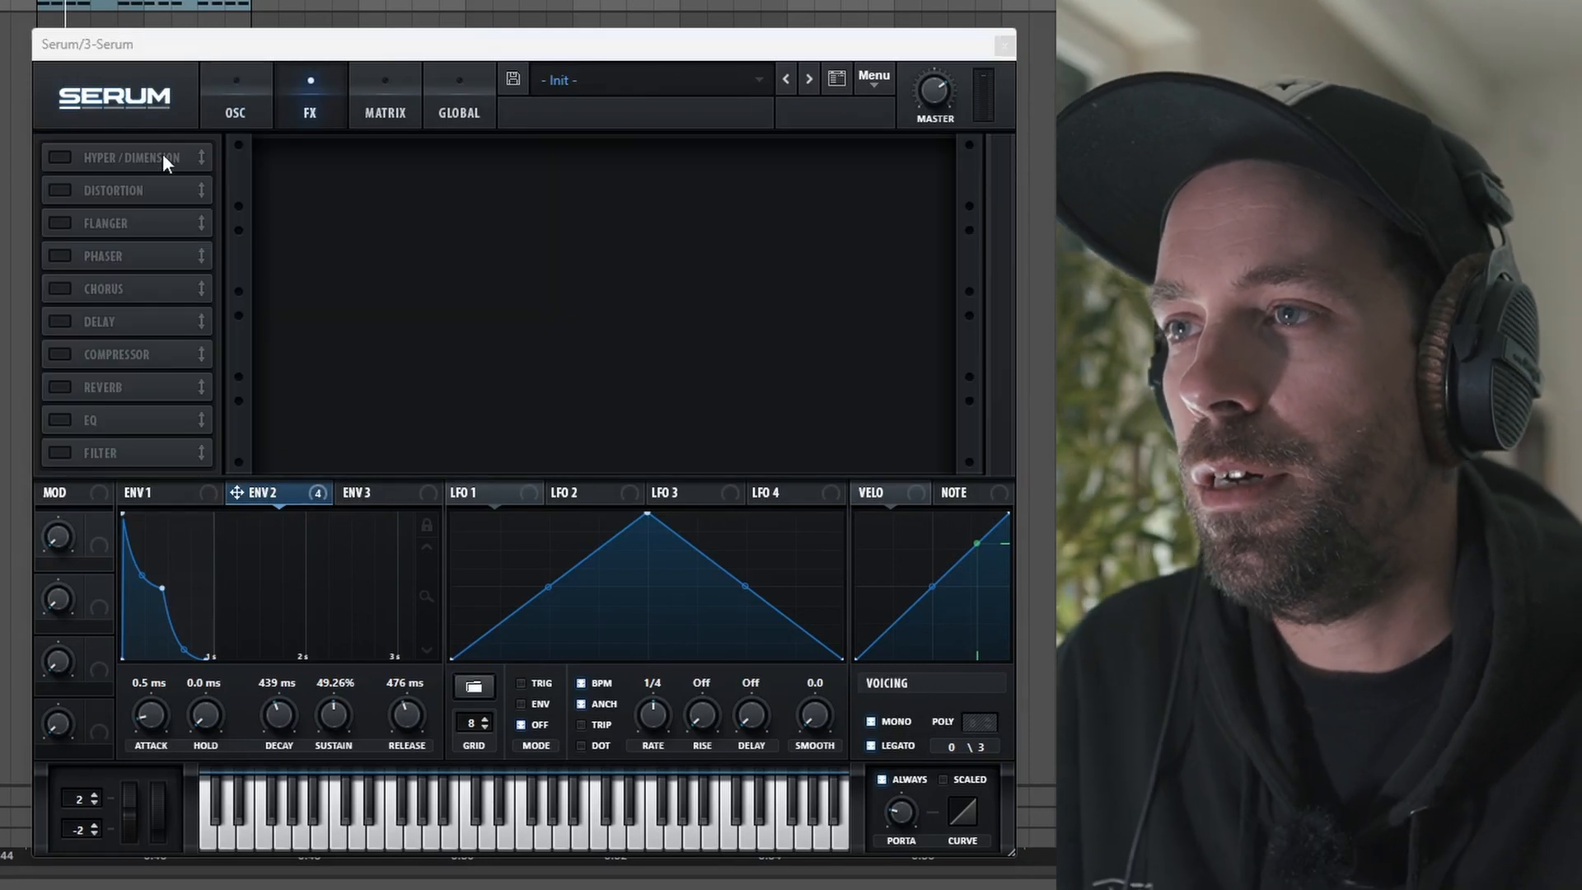
click(59, 191)
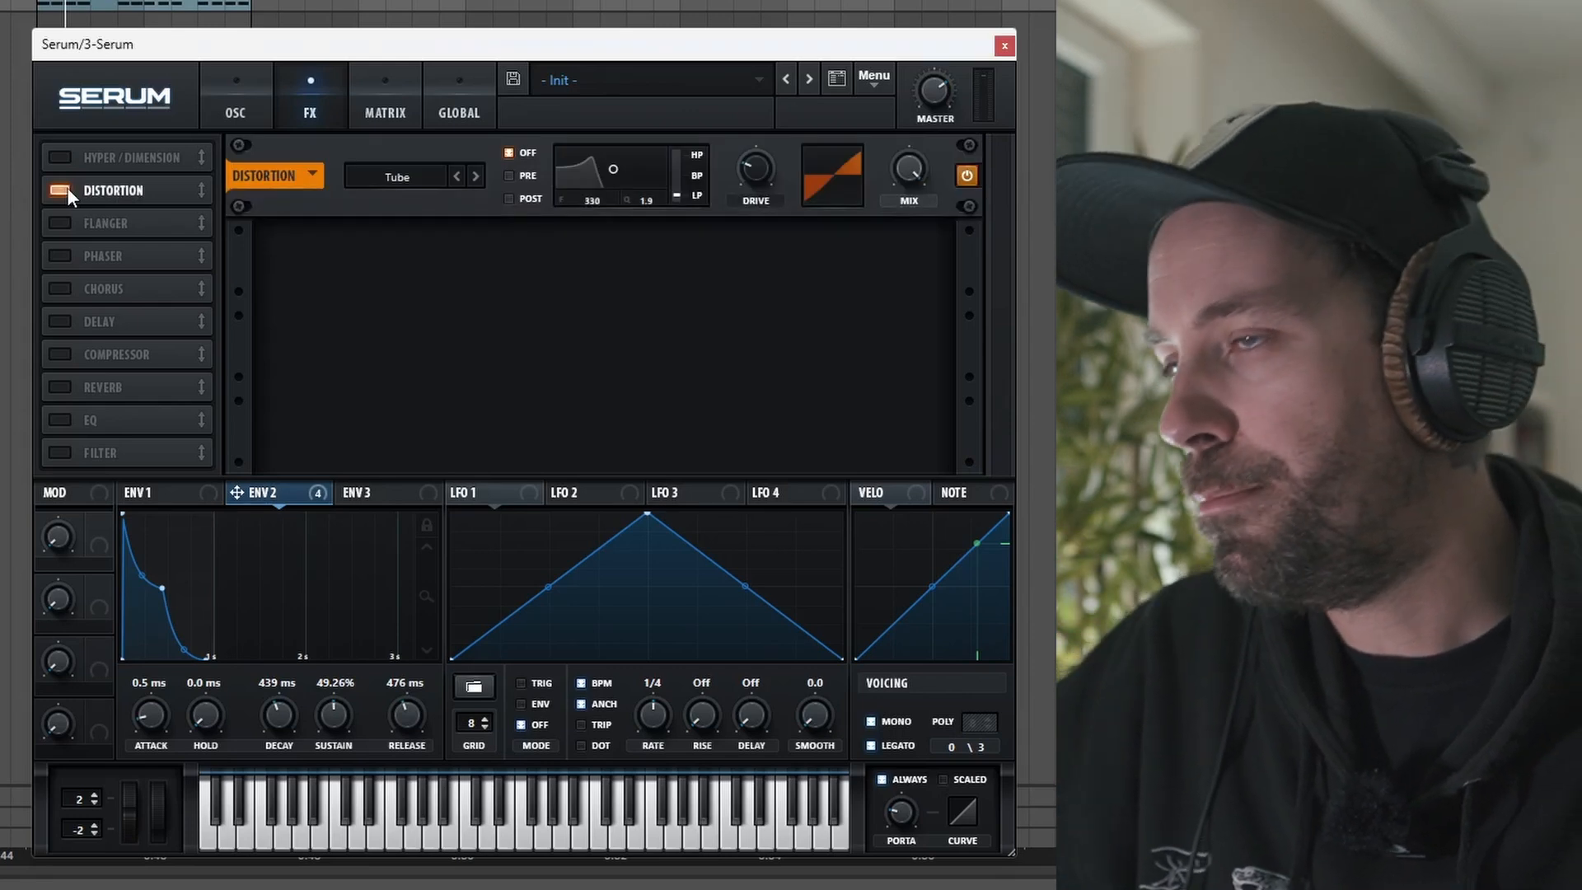
drag(739, 176, 738, 177)
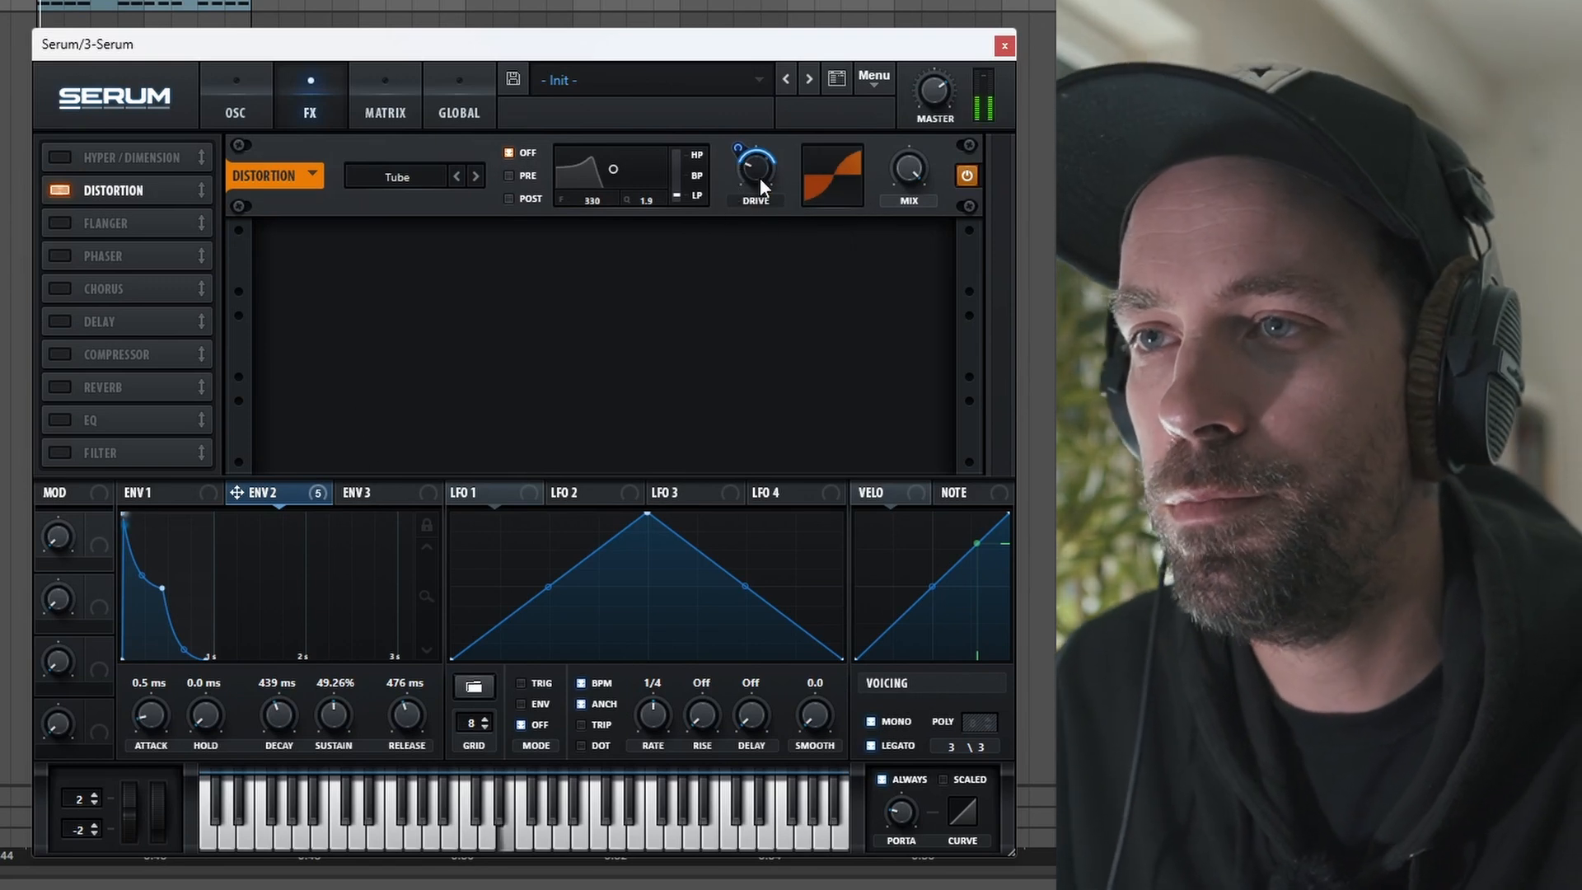
mouse_move(756, 166)
drag(756, 166, 755, 147)
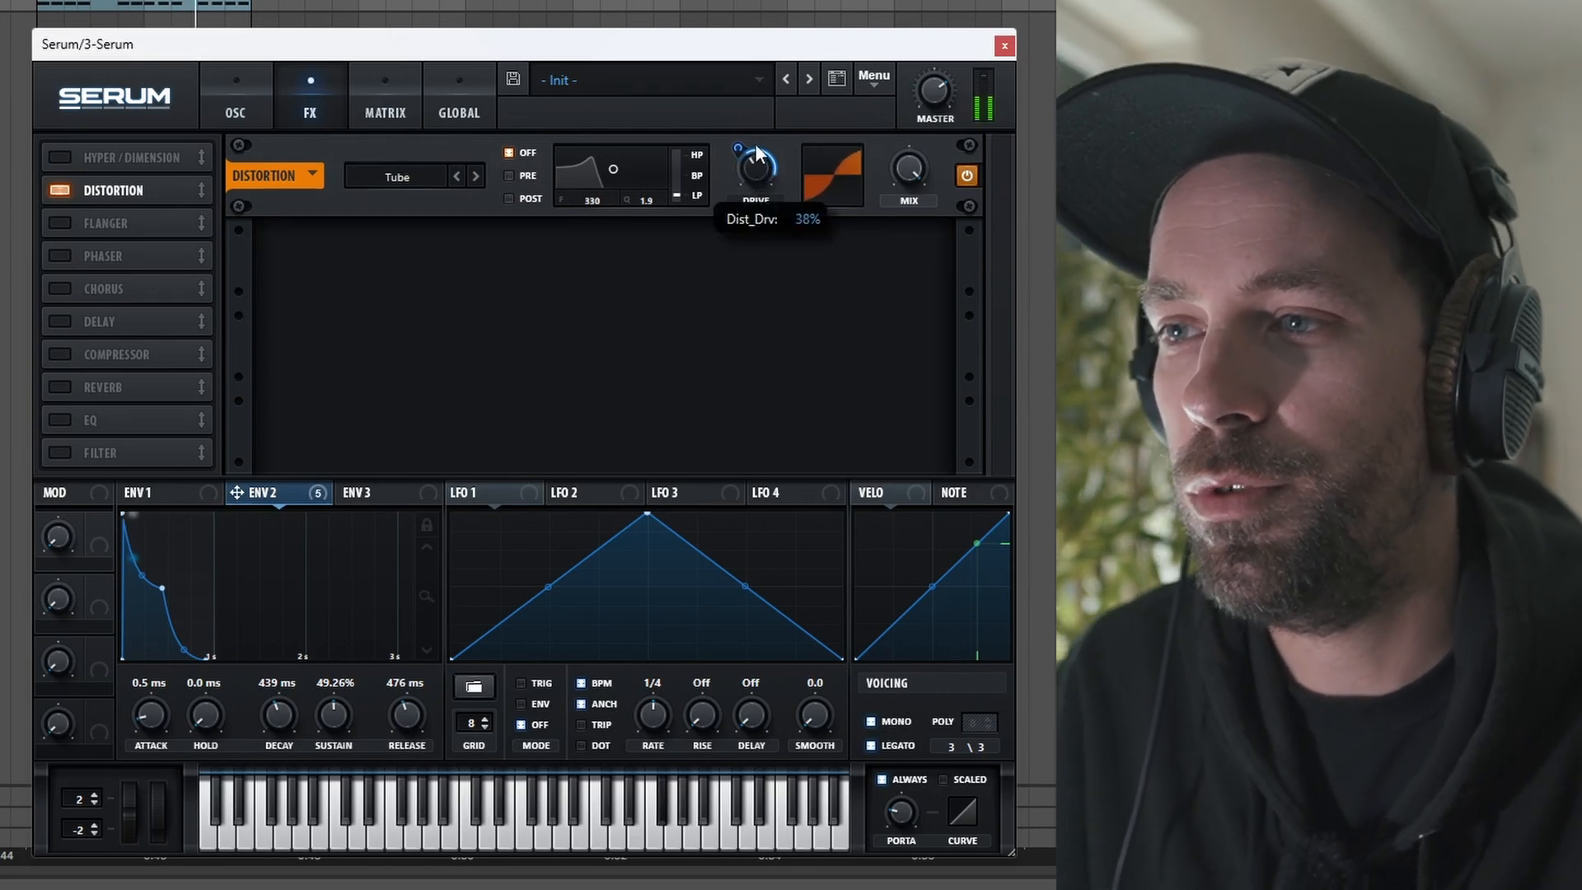
drag(738, 150, 741, 129)
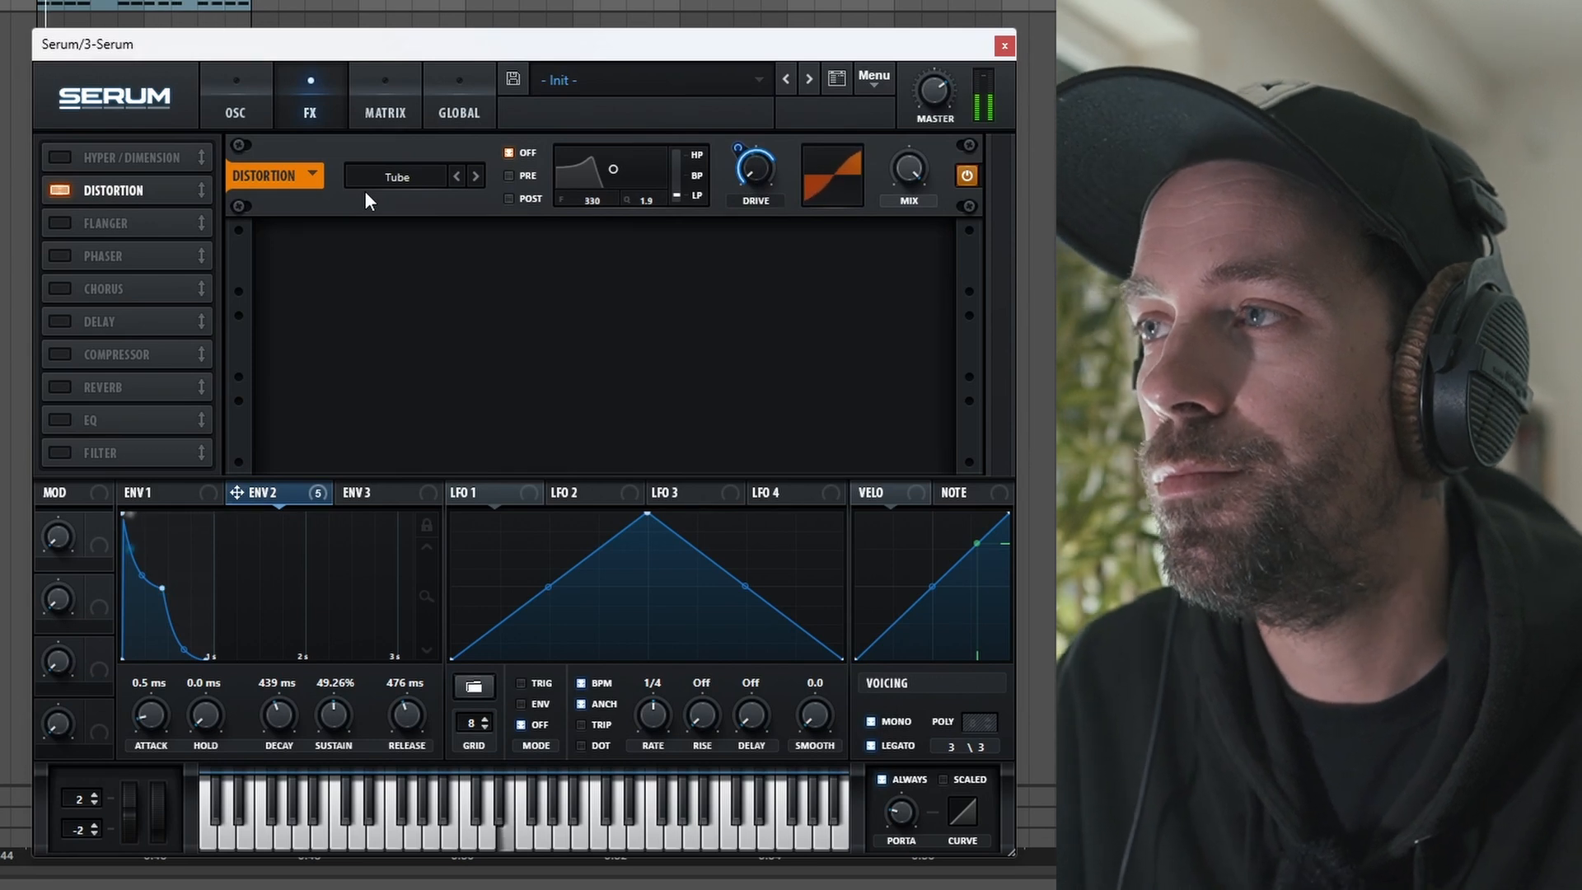
Step: Enable the chorus effect, lower its mix and raise its LPF
click(61, 288)
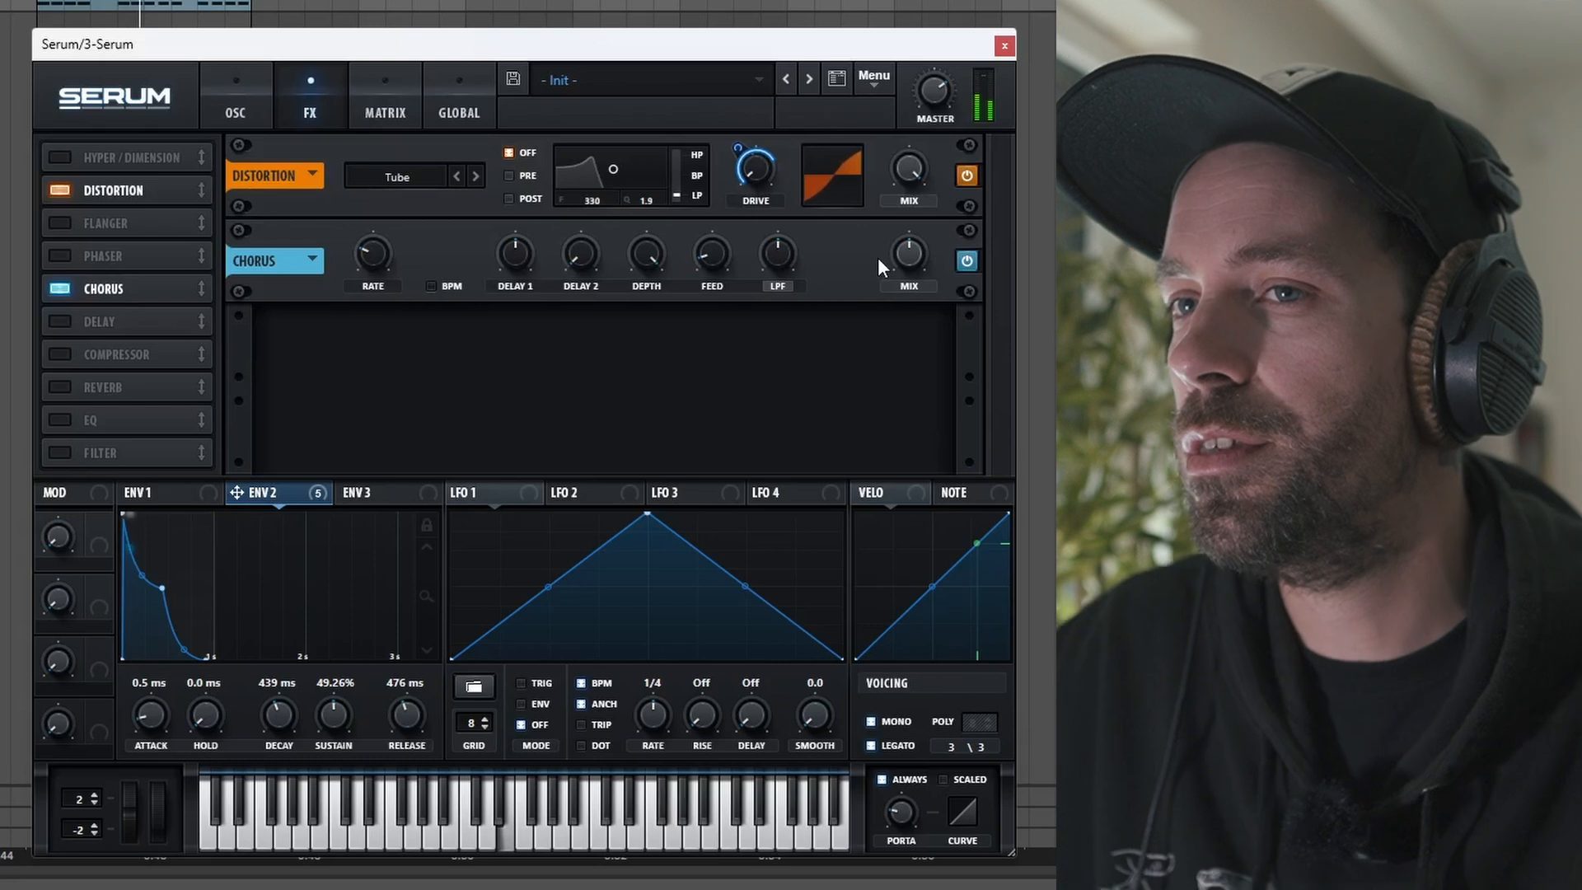
drag(907, 249, 905, 279)
mouse_move(776, 264)
mouse_down()
mouse_move(776, 306)
mouse_move(773, 242)
mouse_up()
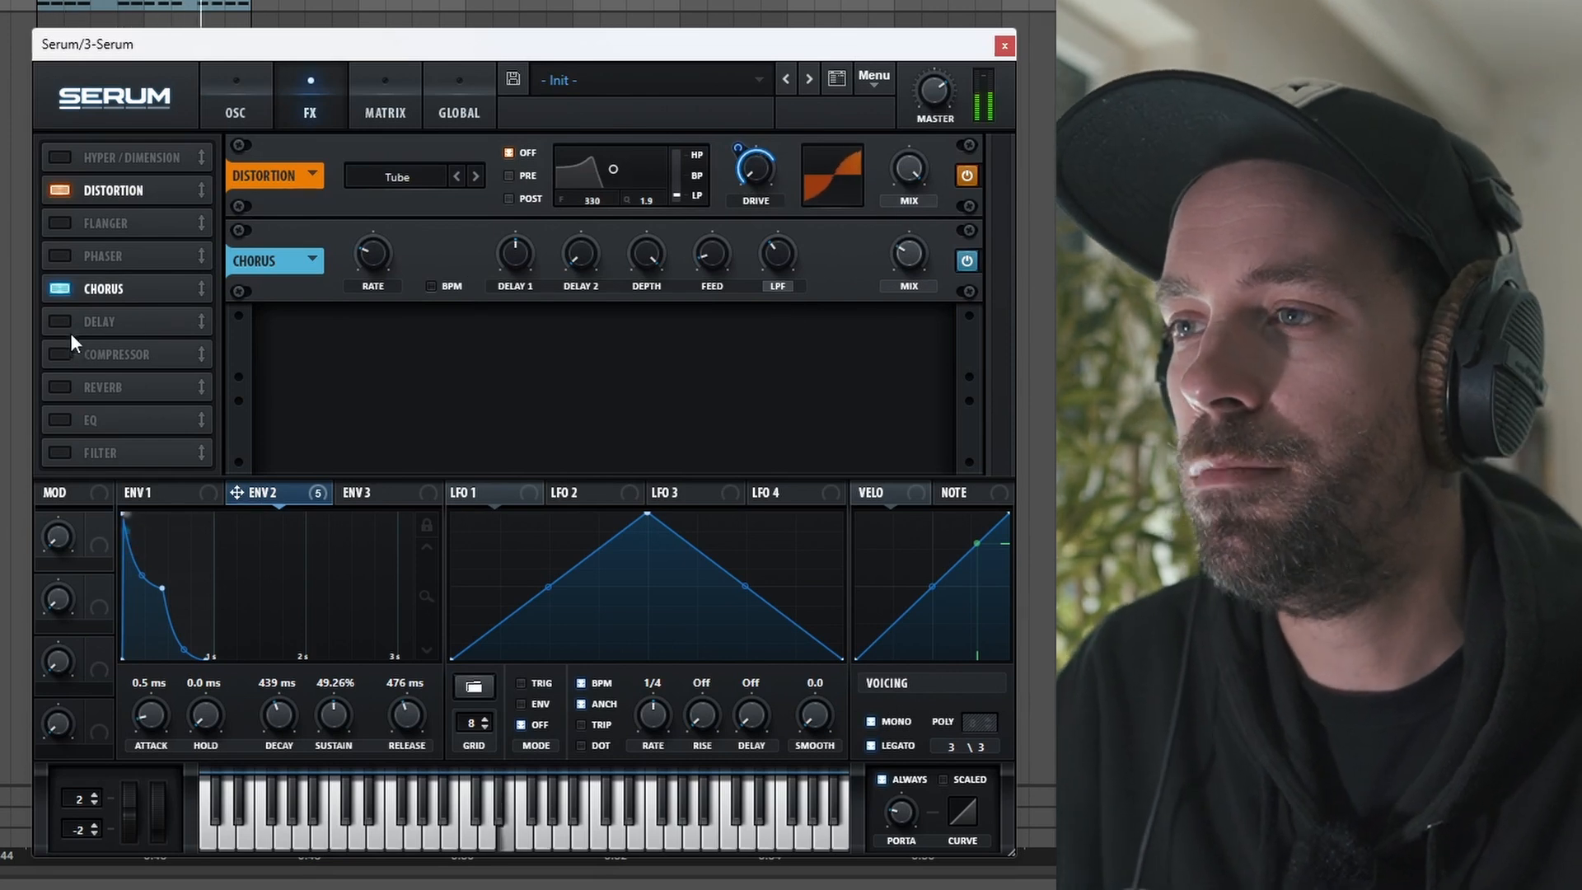
Step: Enable the compressor in multiband mode and adjust the band levels
click(53, 356)
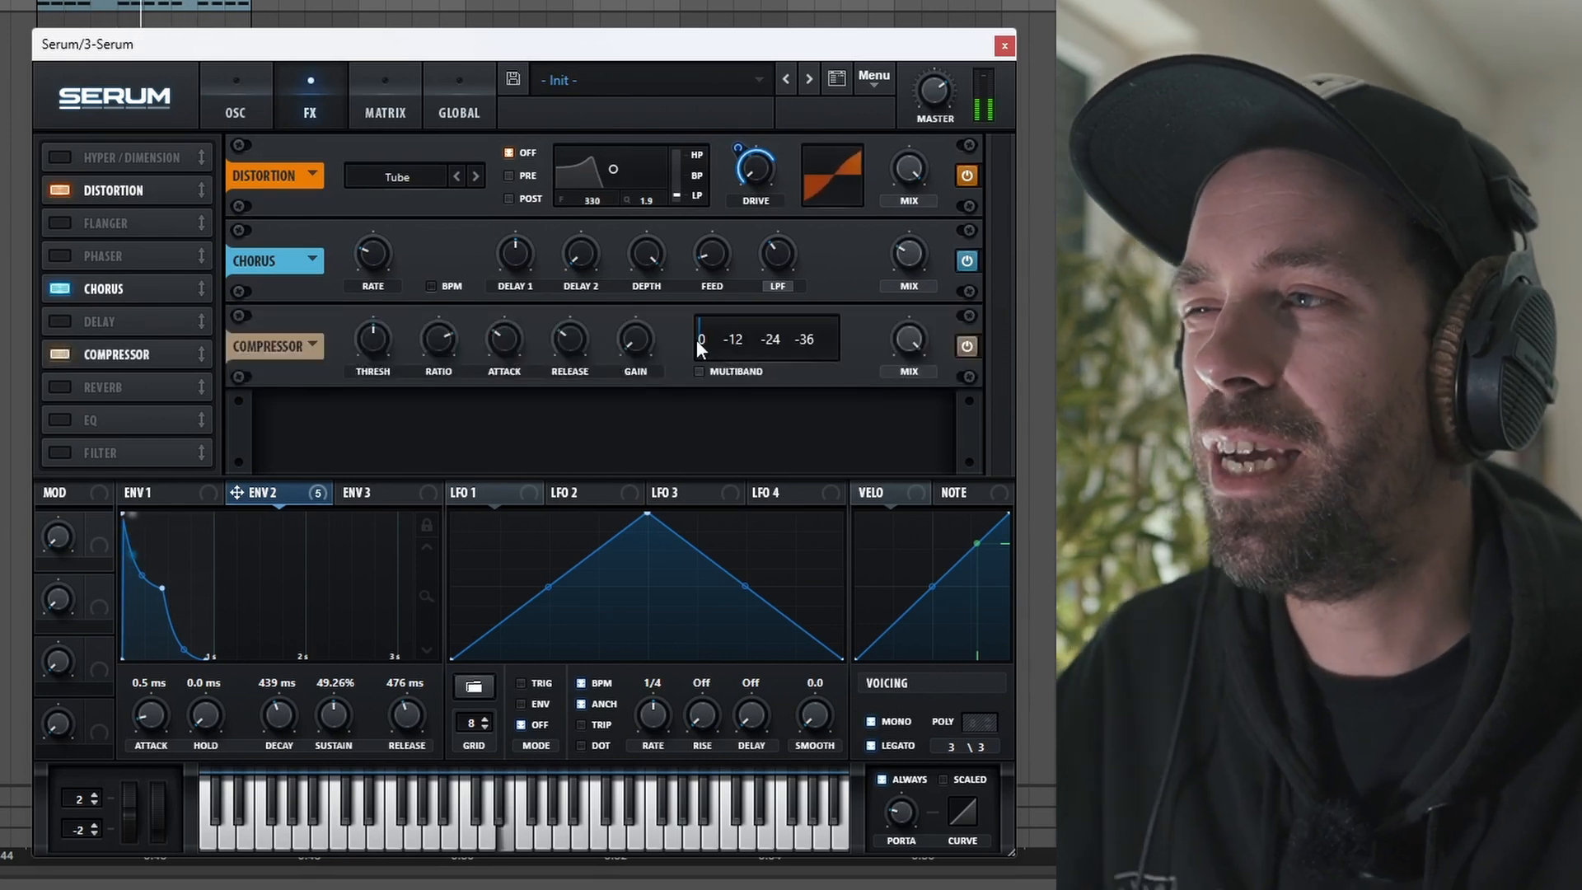
click(700, 371)
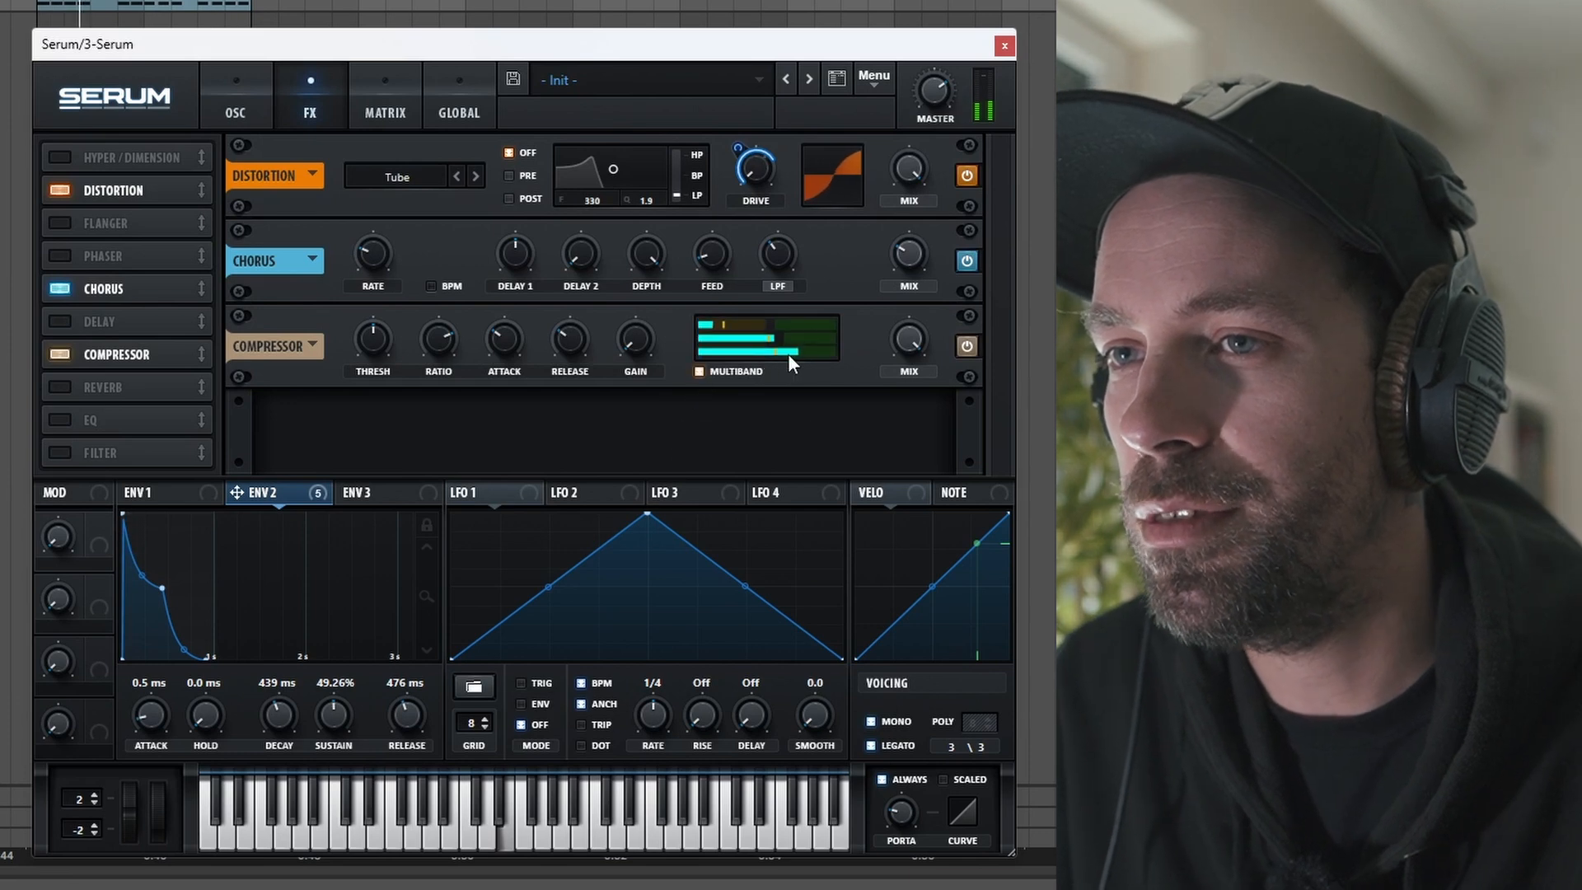
drag(810, 357, 852, 341)
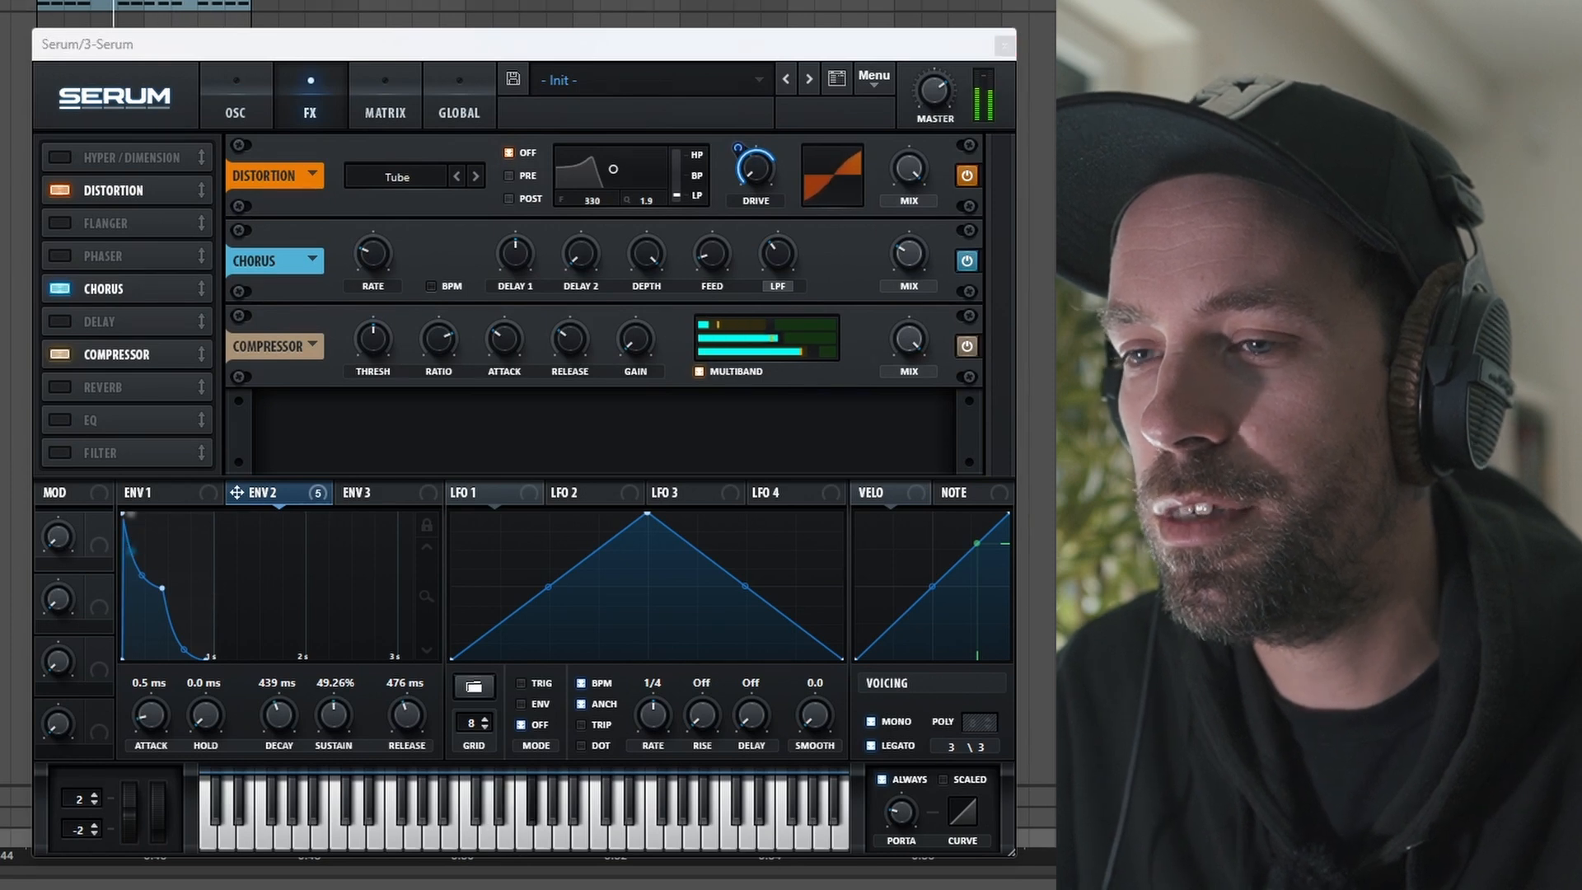
Step: Enable the EQ effect in the FX rack
drag(303, 880, 47, 694)
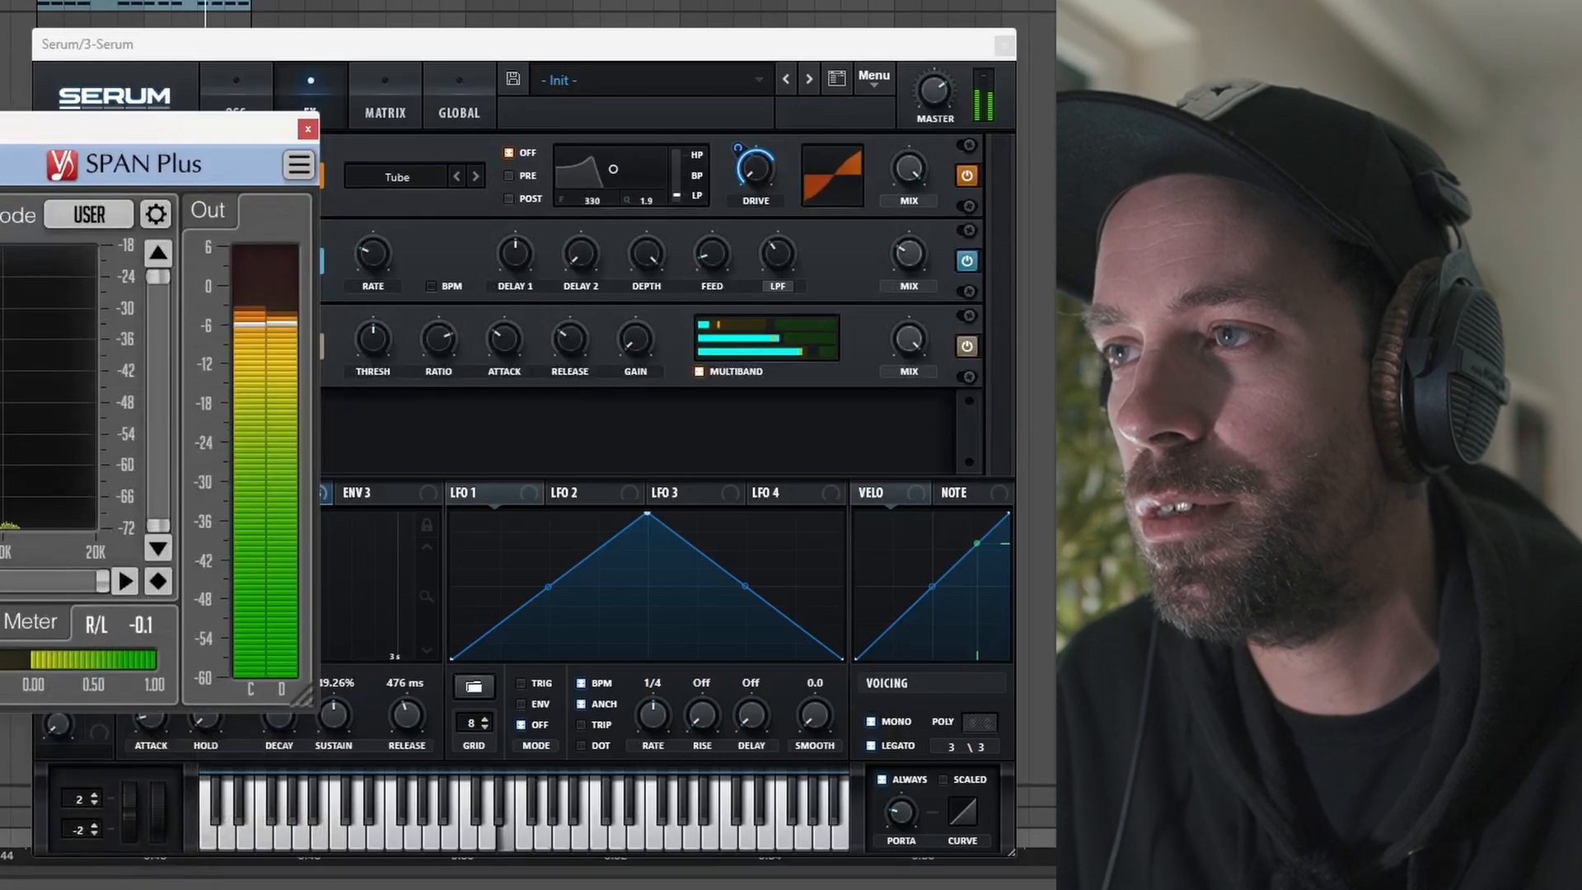
drag(293, 128, 11, 157)
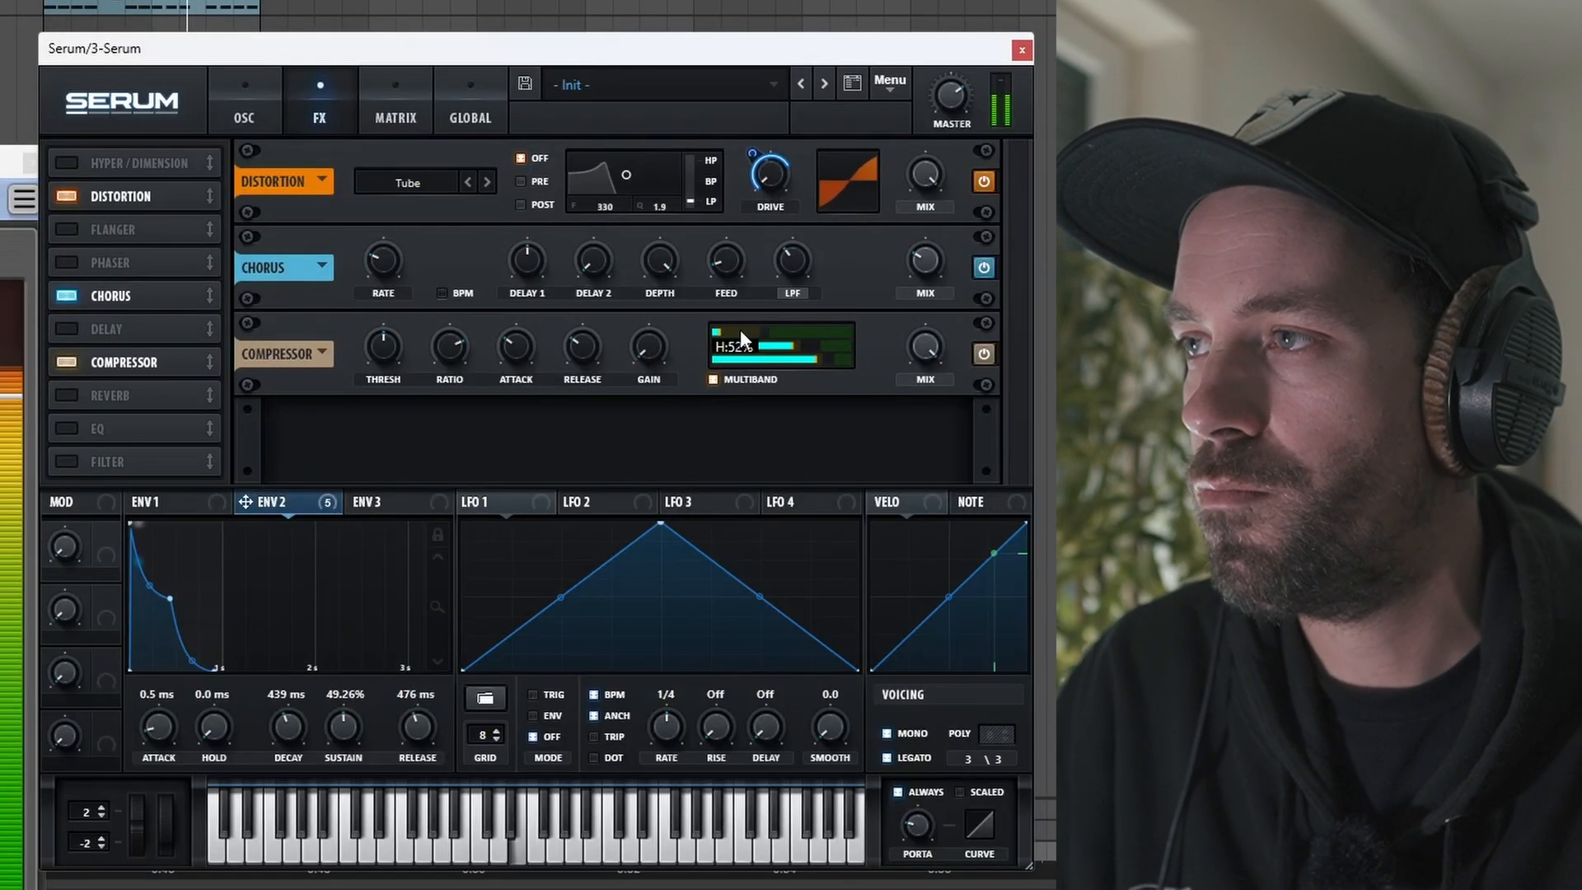
click(74, 429)
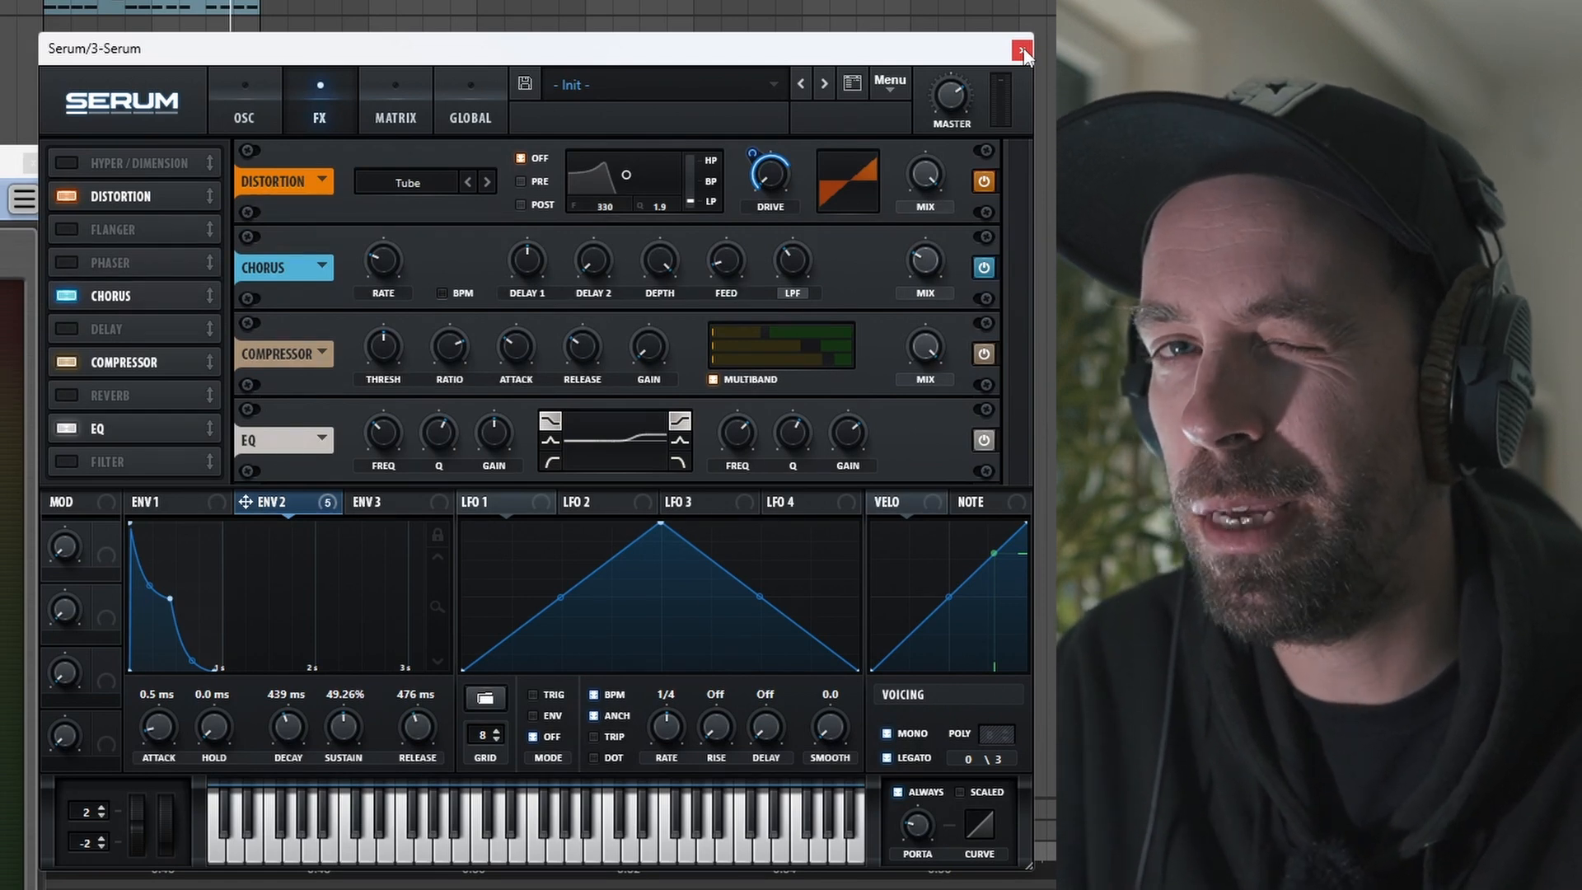
Step: Close Serum and choose the Clip Control distortion type for Stage 1 in Trash 2
click(1021, 51)
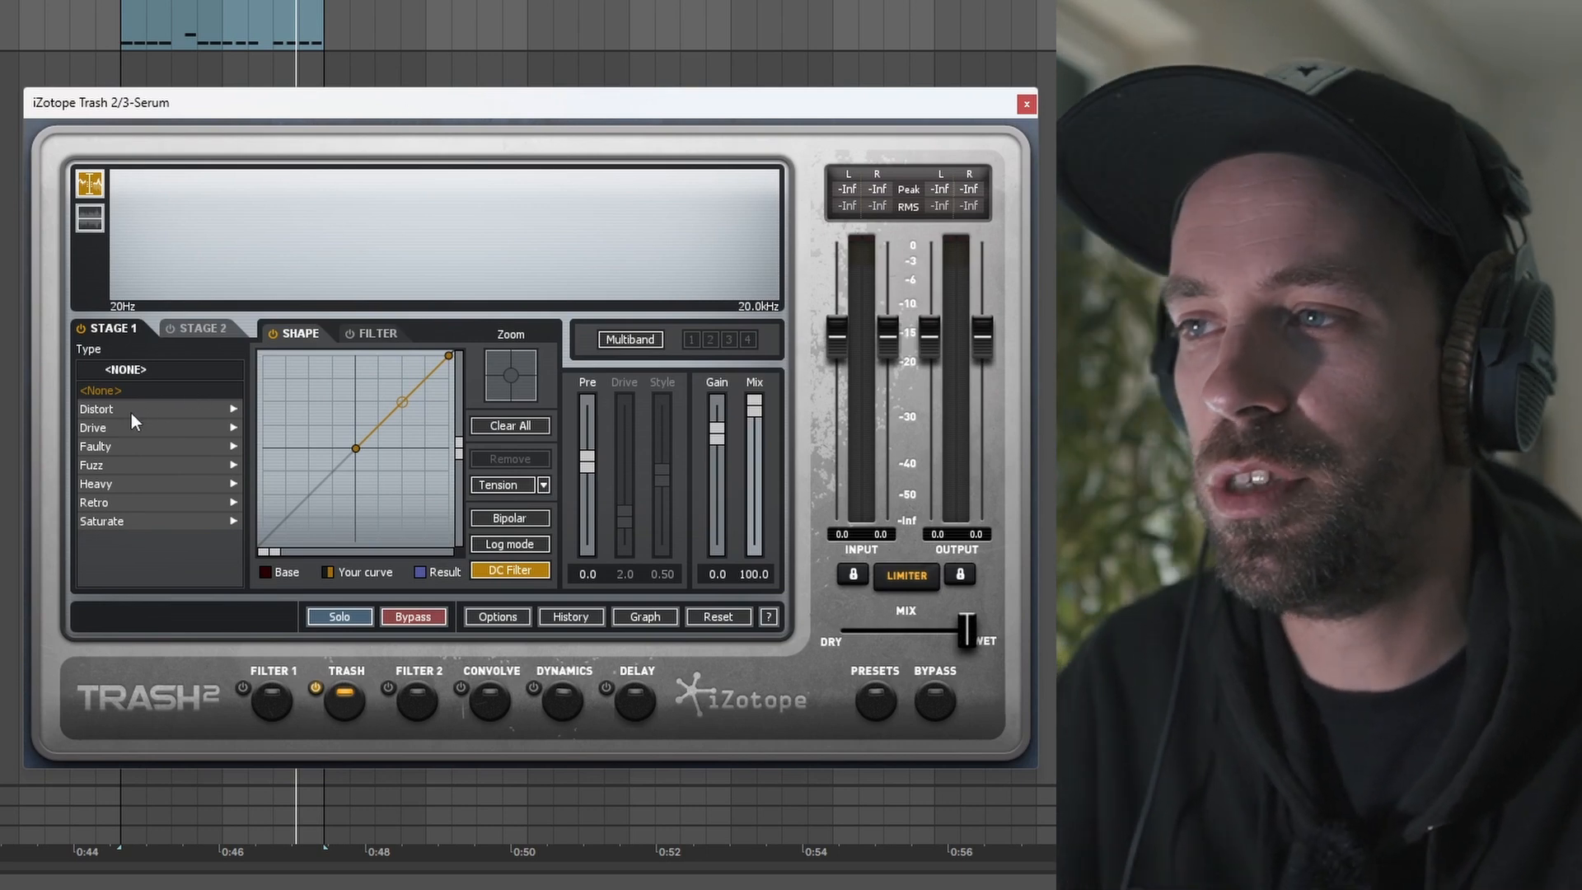
click(131, 413)
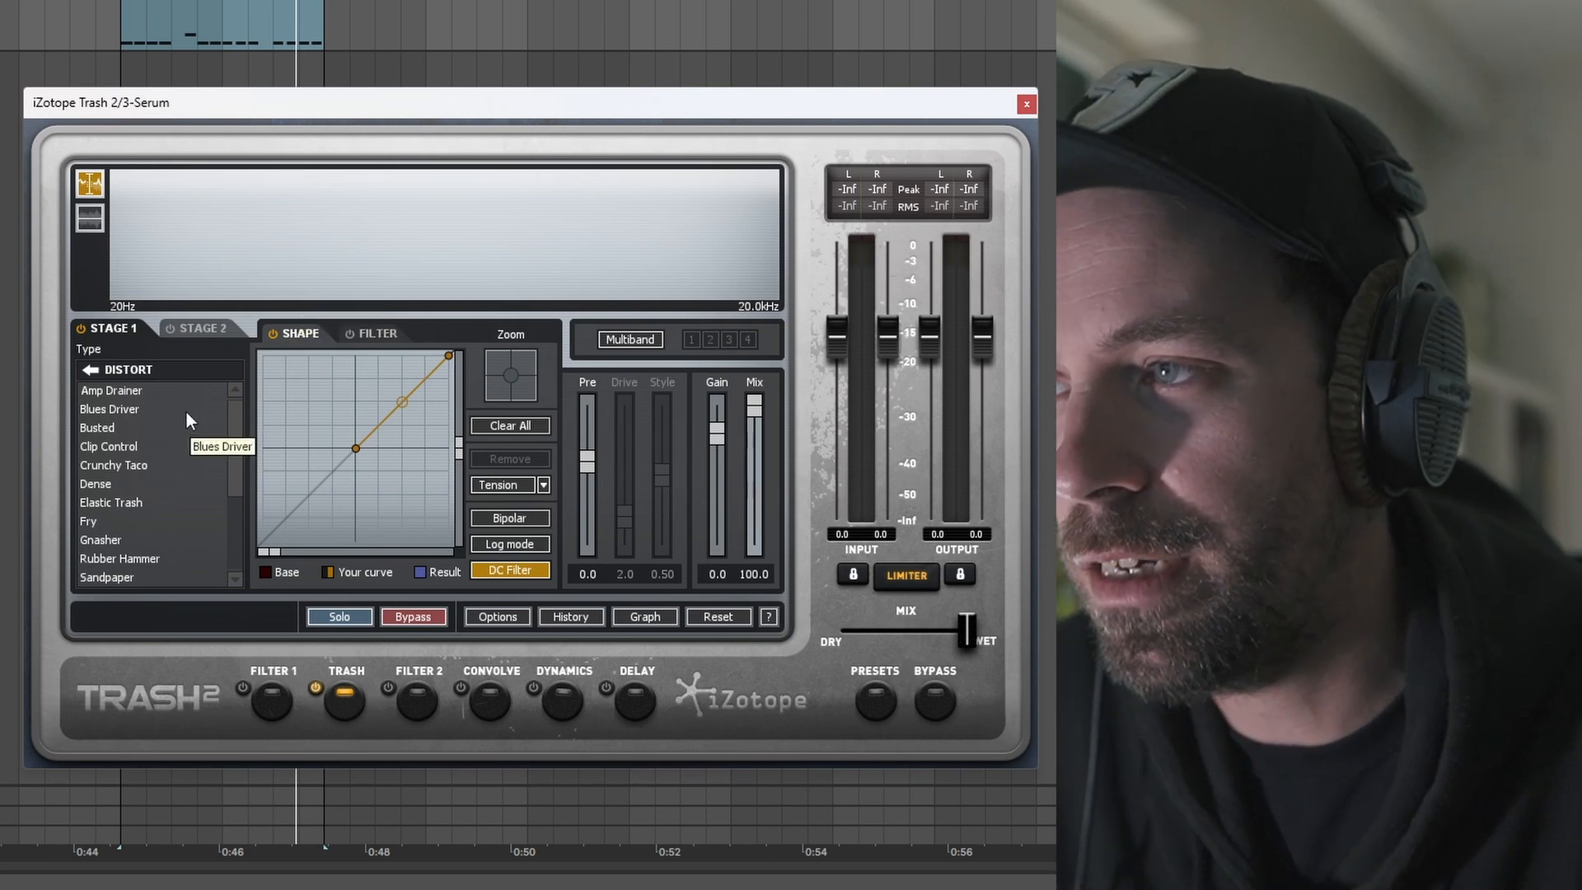
click(125, 447)
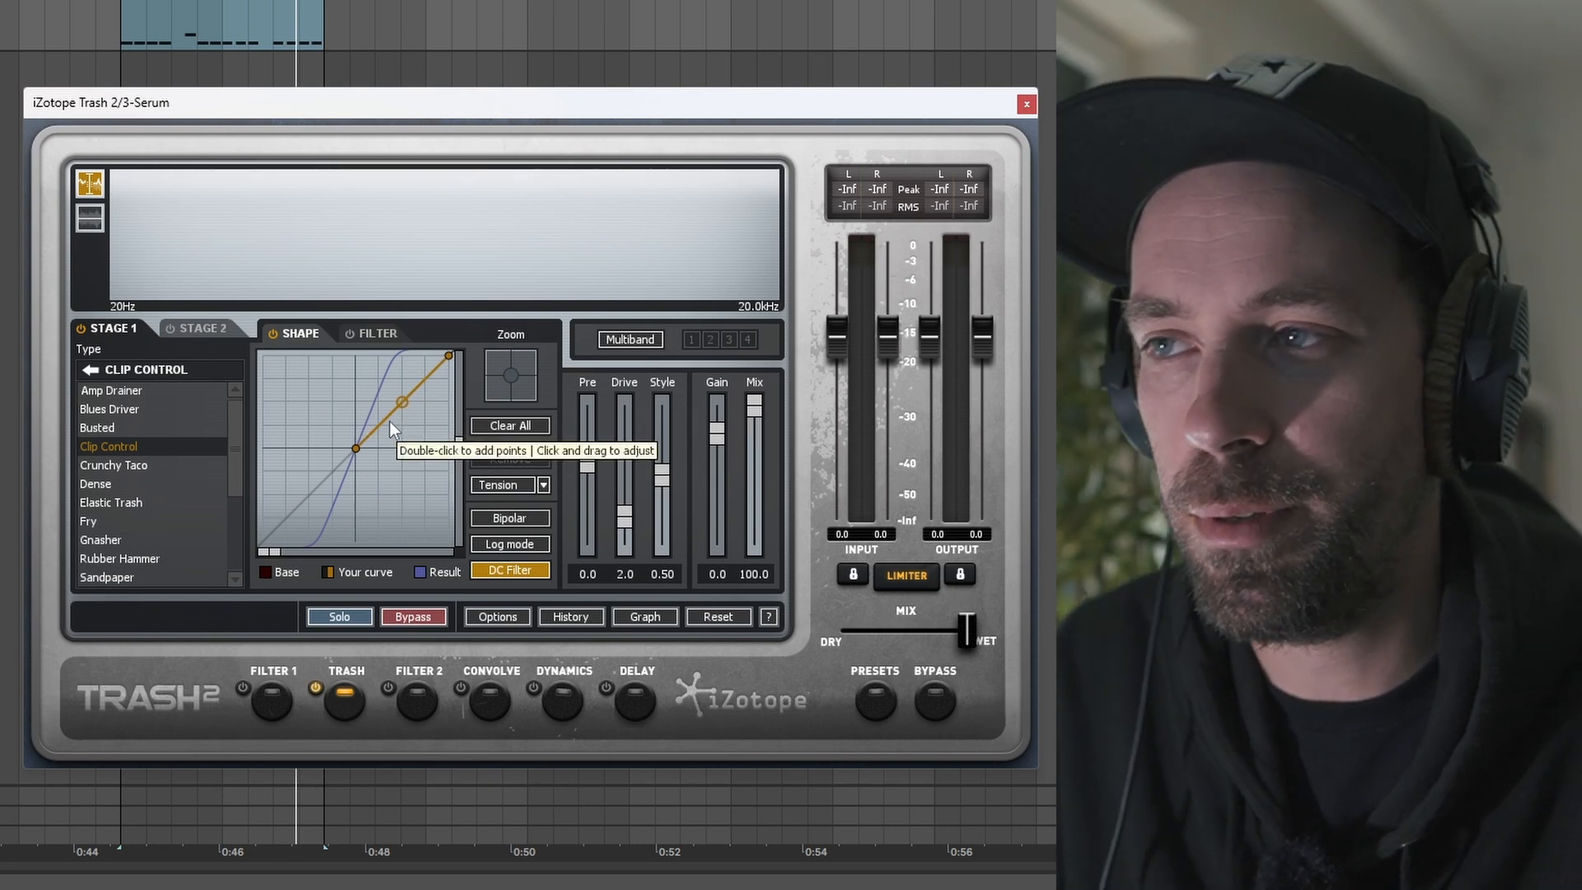
click(275, 21)
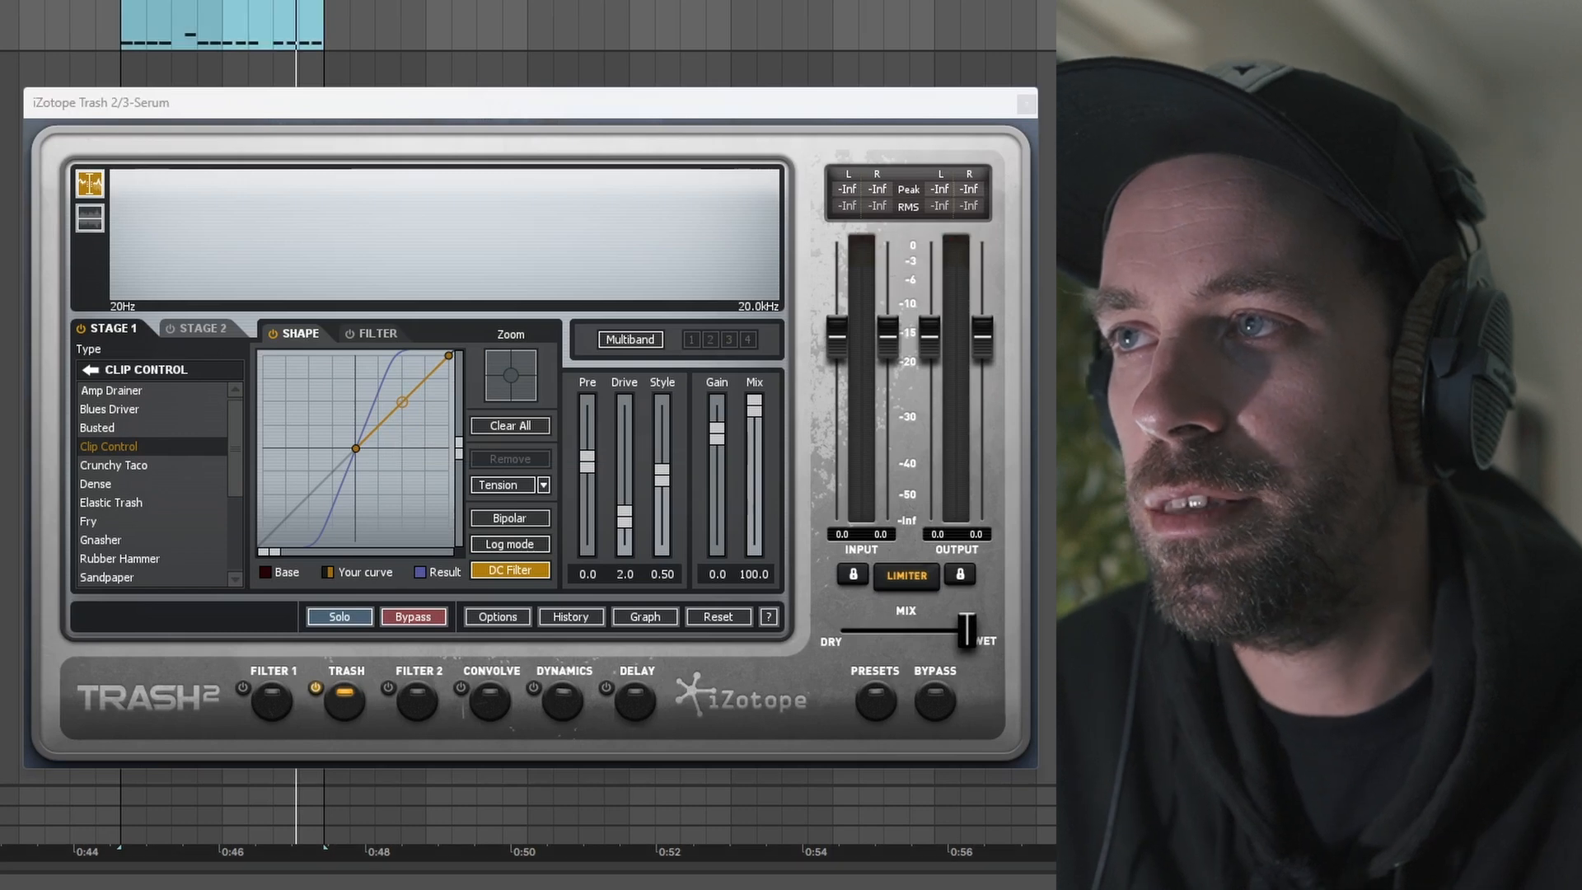
Step: With the track playing, lower Trash's Drive to 1.0 and bend the shape curve point upward
key(space)
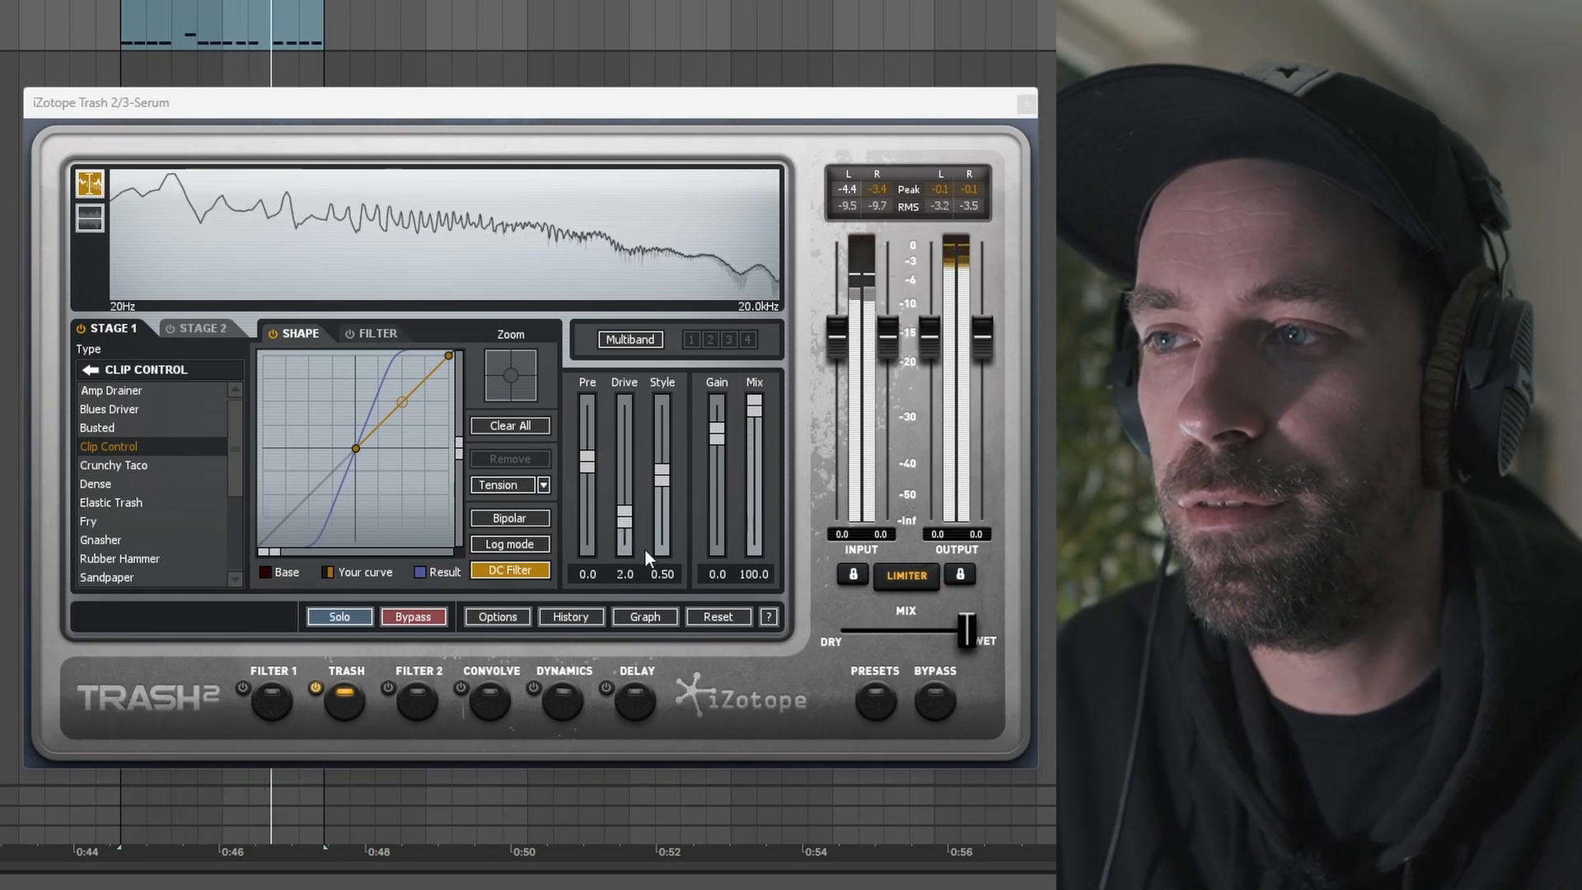
drag(623, 526, 626, 541)
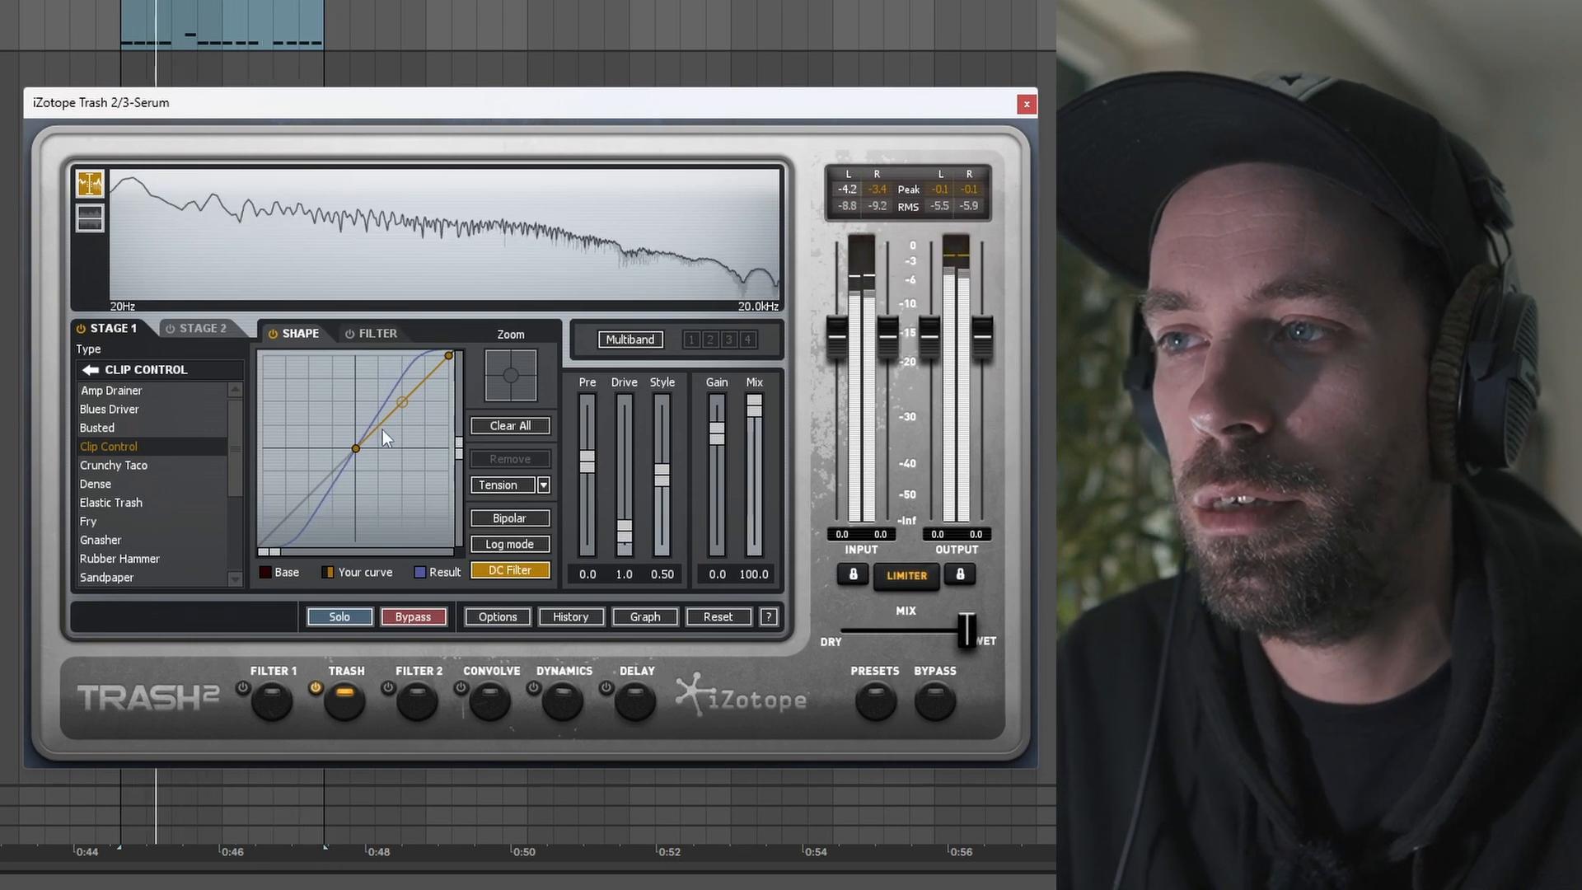
drag(398, 402, 392, 384)
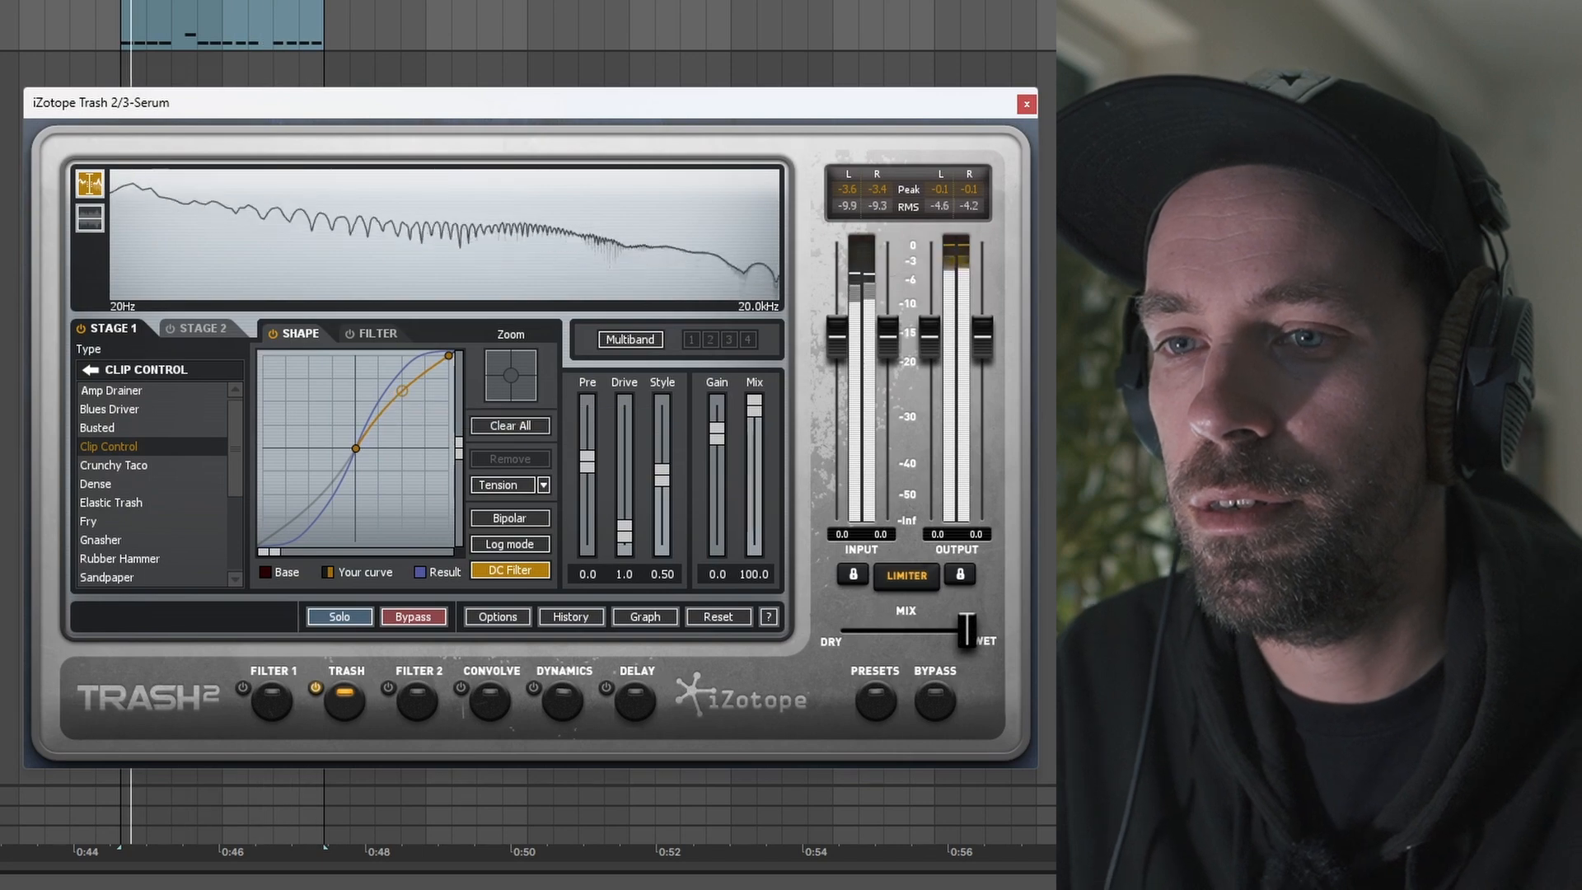
Step: Inspect the master spectrum in SPAN Plus
click(1154, 834)
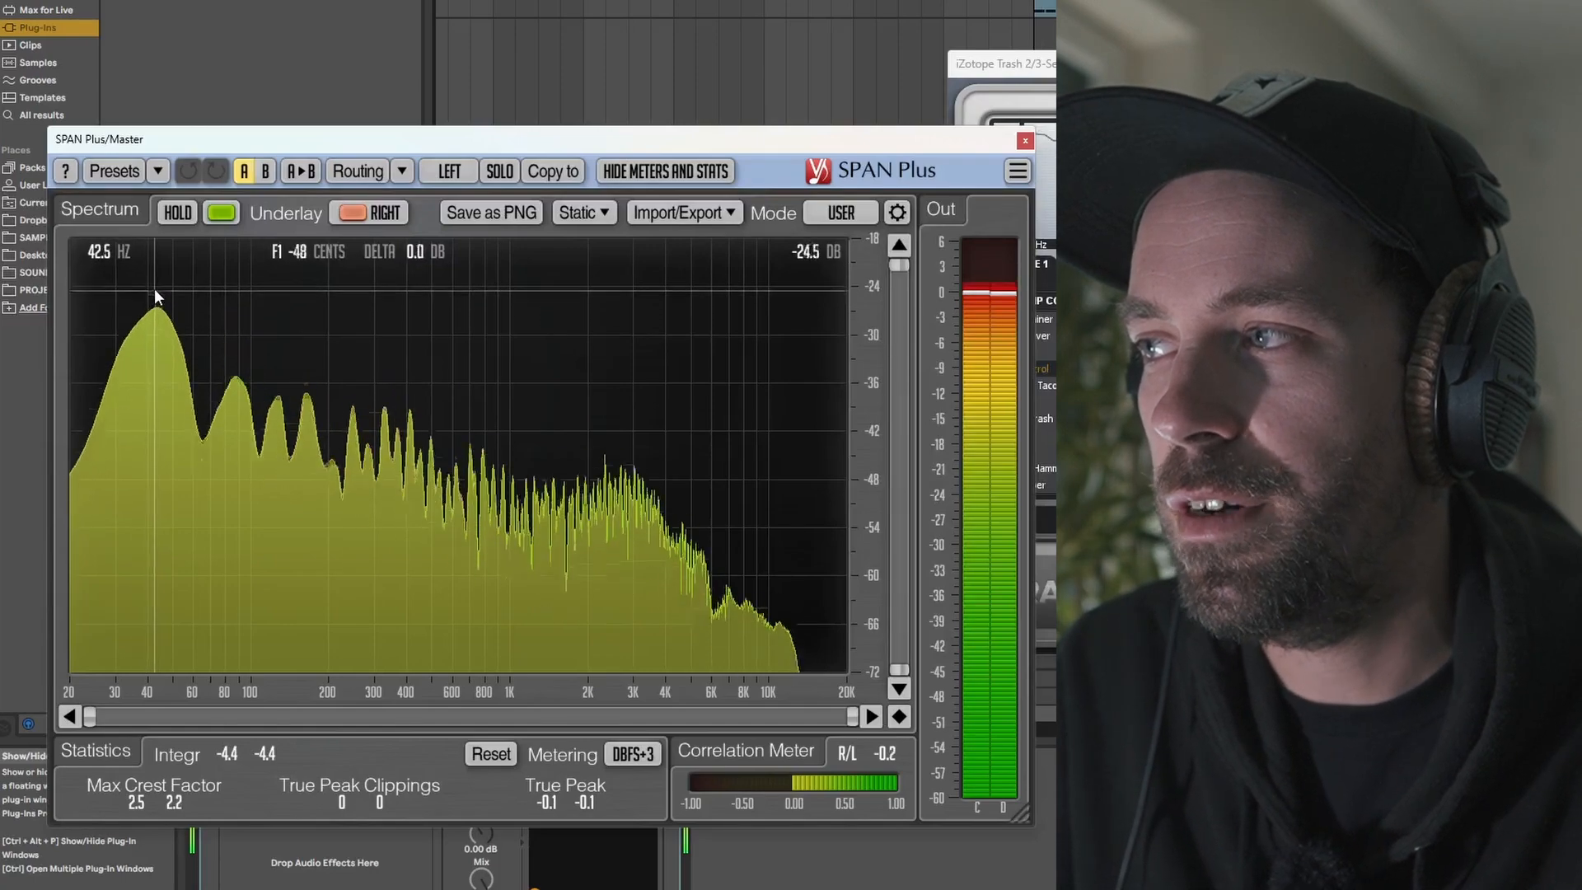
click(1024, 141)
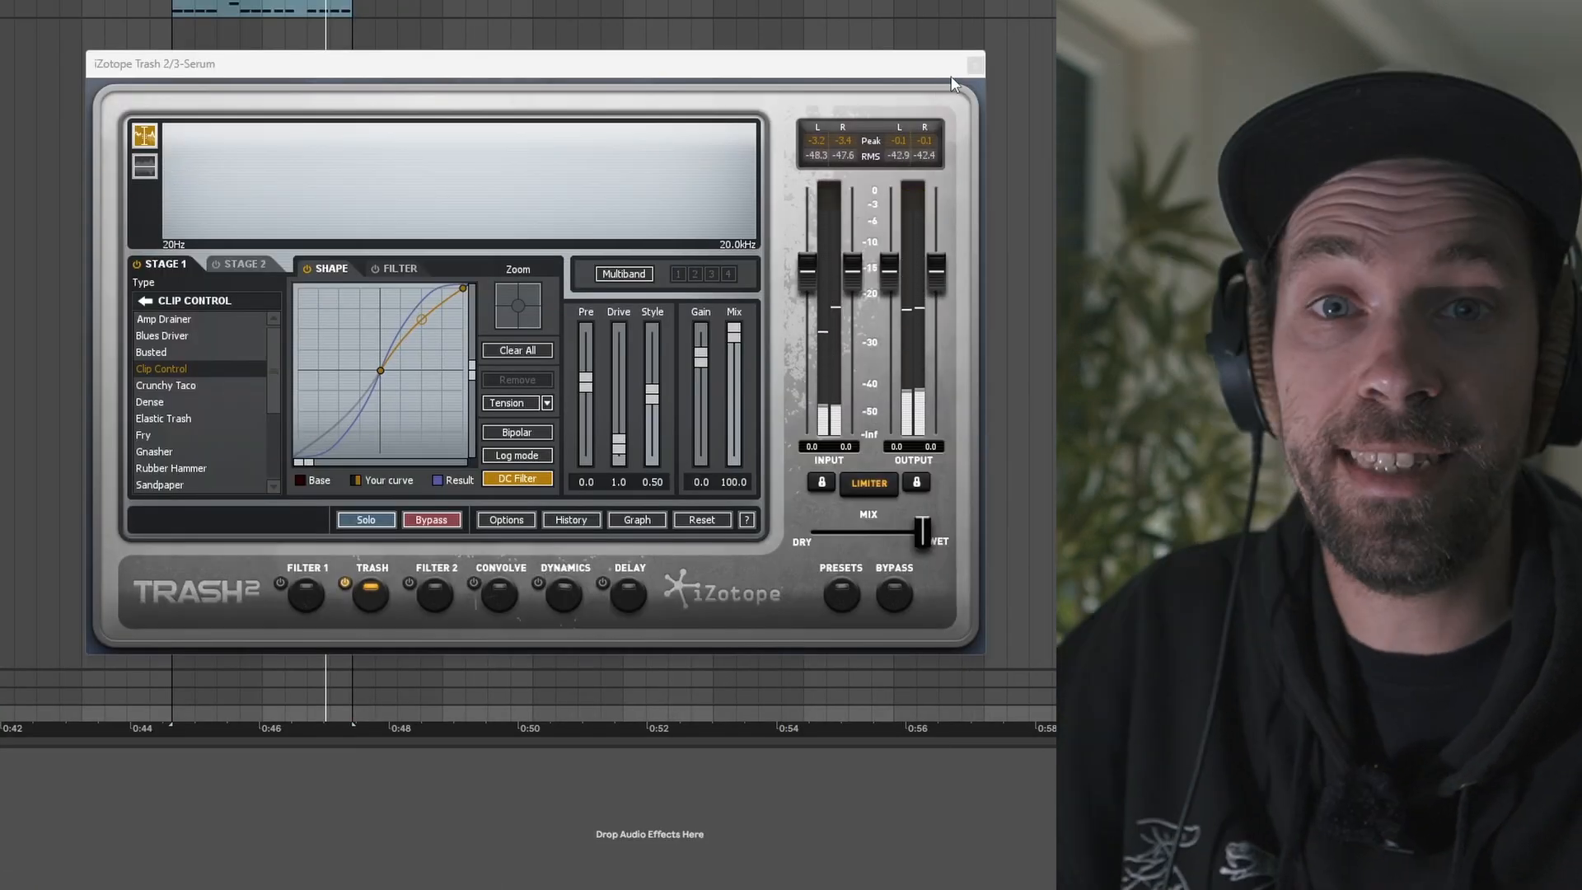
Step: In Pro-Q 3, add a low cut band and set its stereo placement to Side
click(974, 66)
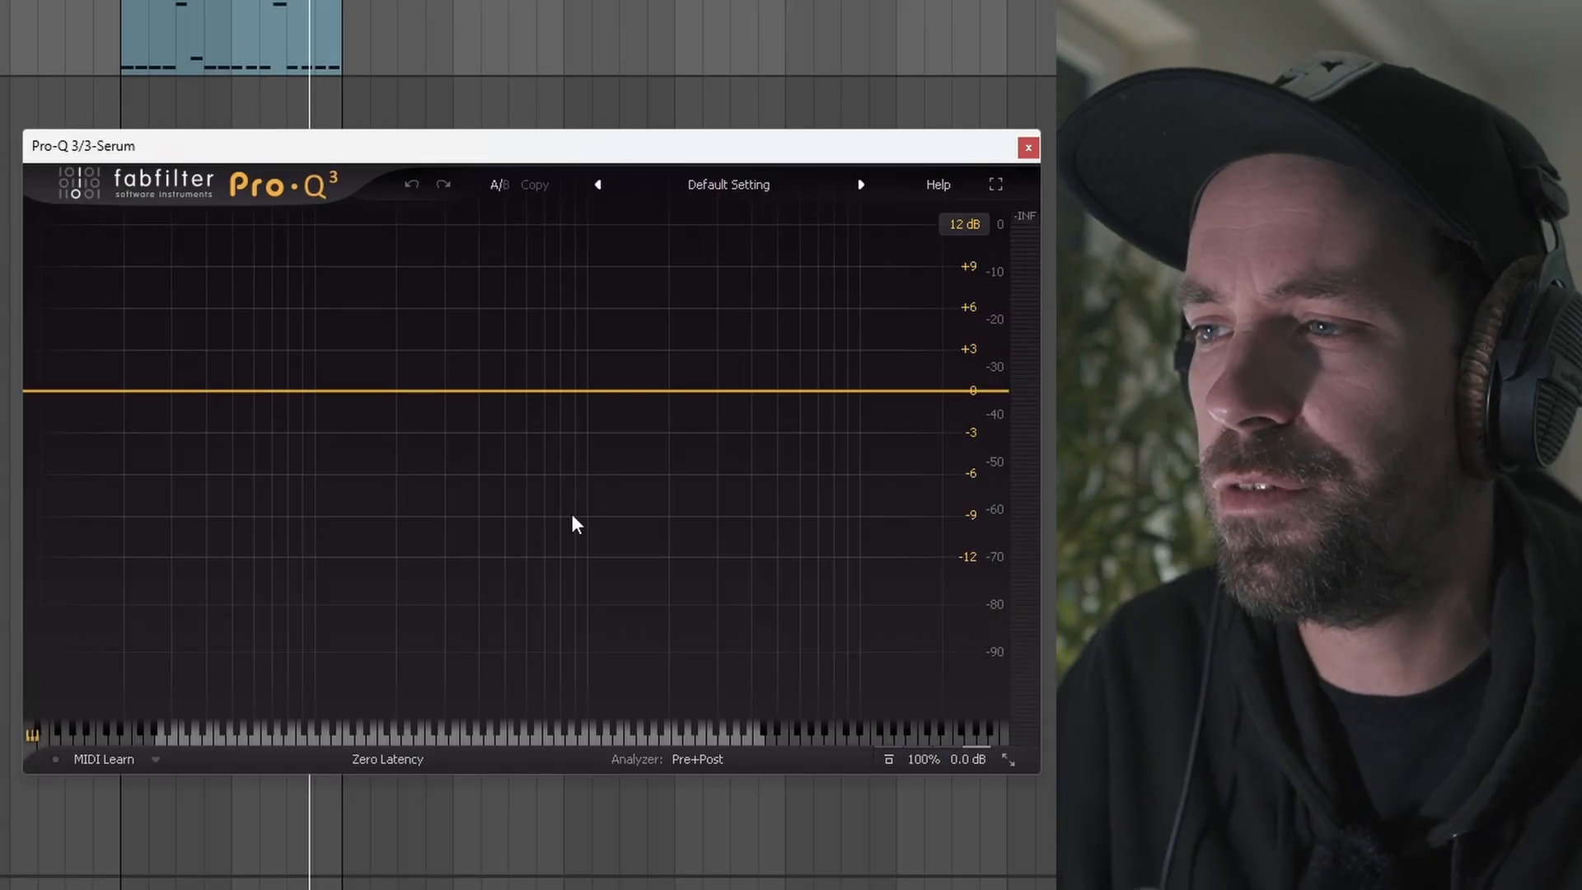
click(46, 389)
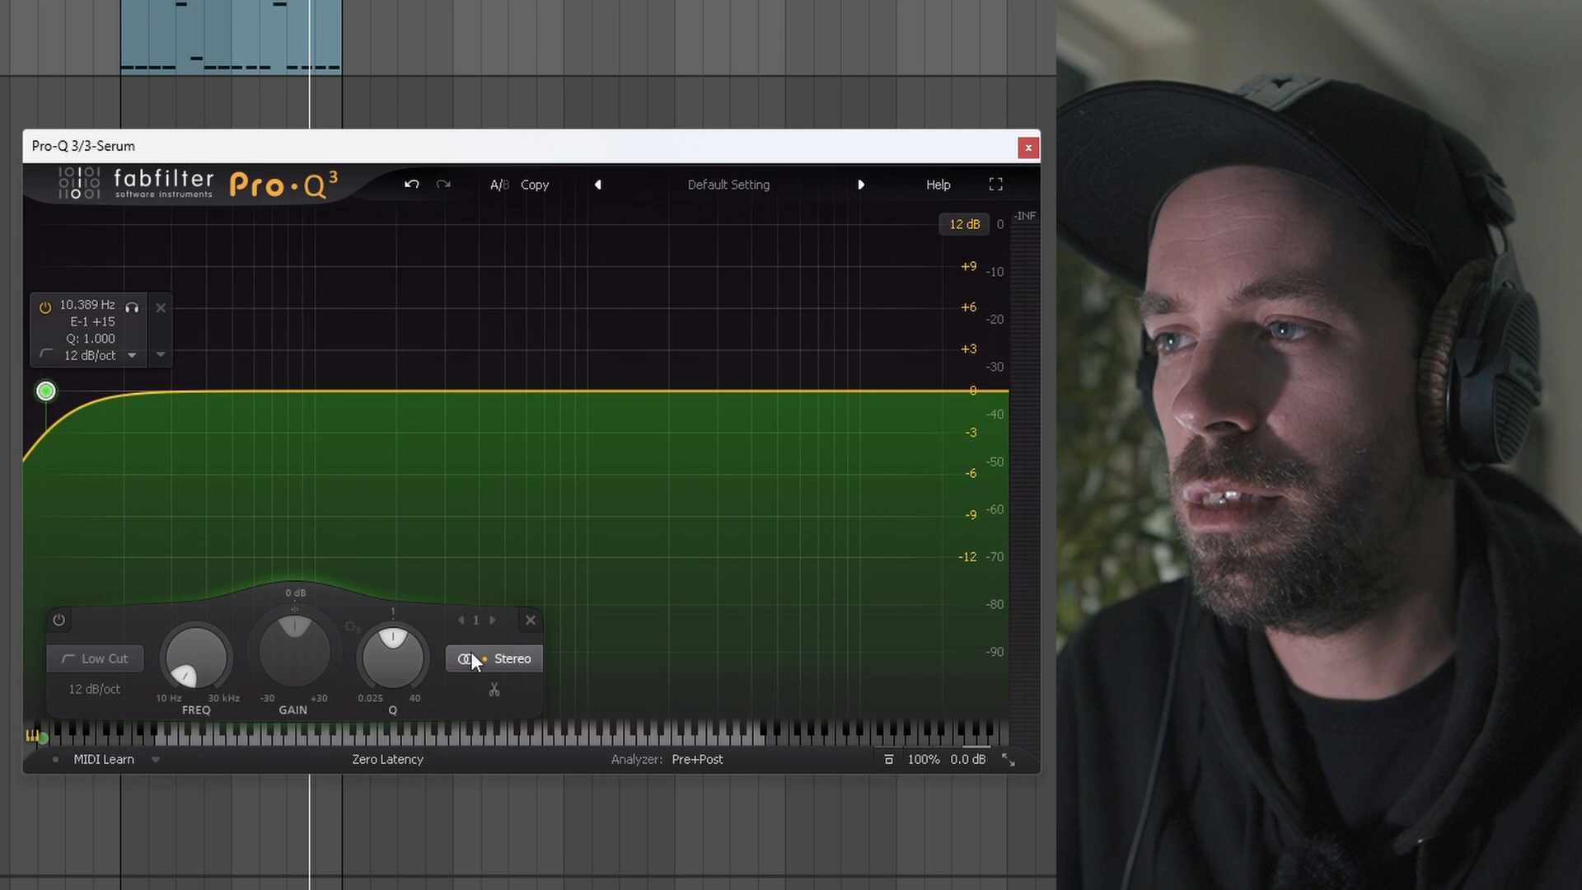
mouse_move(472, 651)
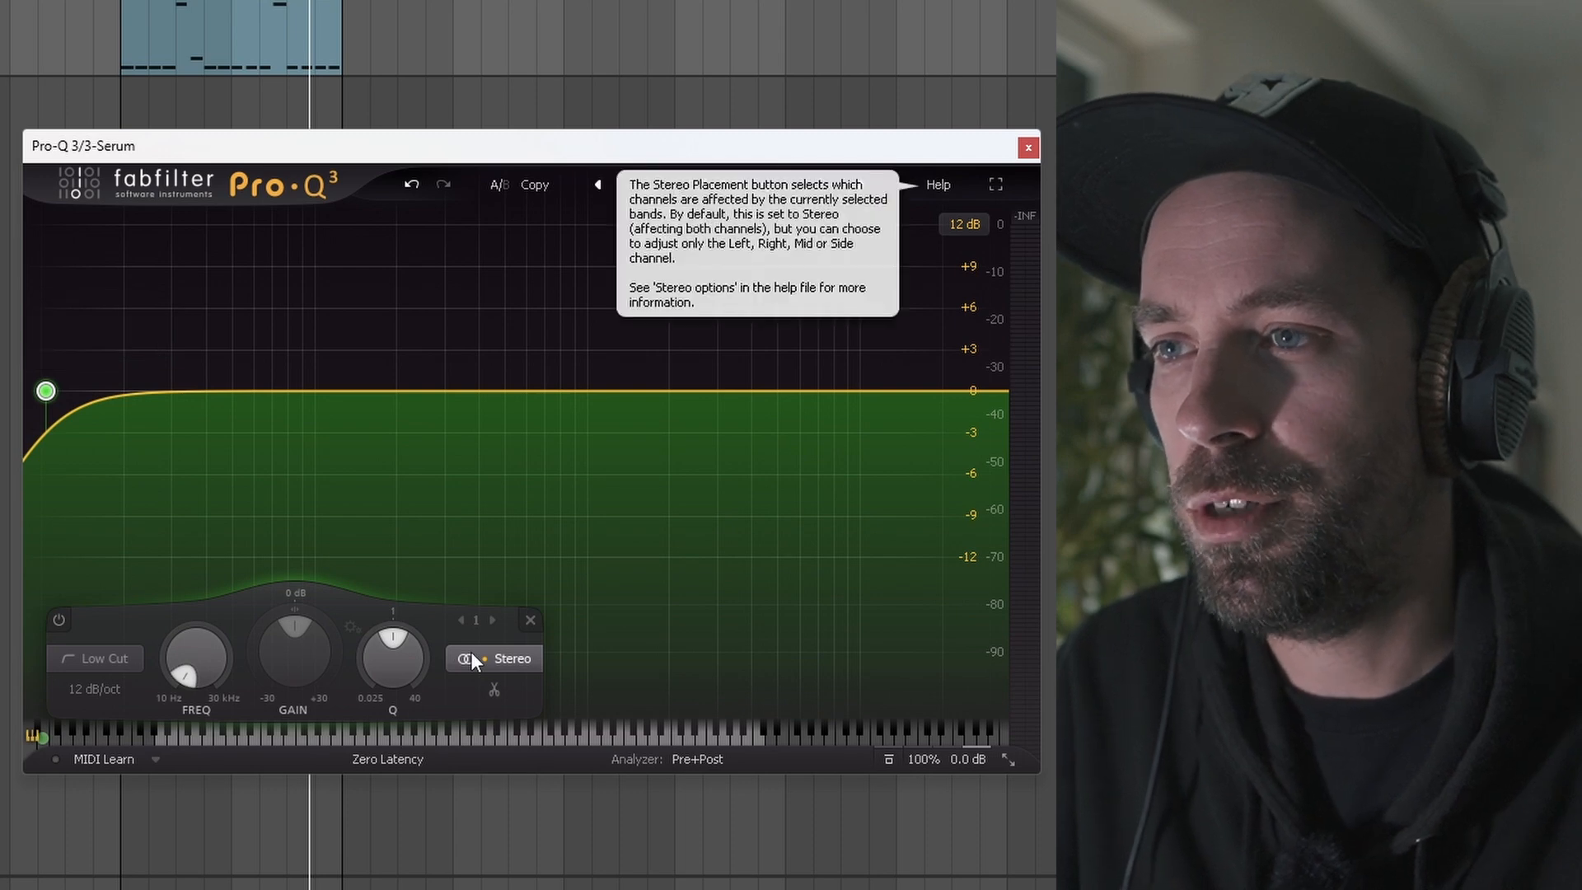
scroll(471, 656, down, 2)
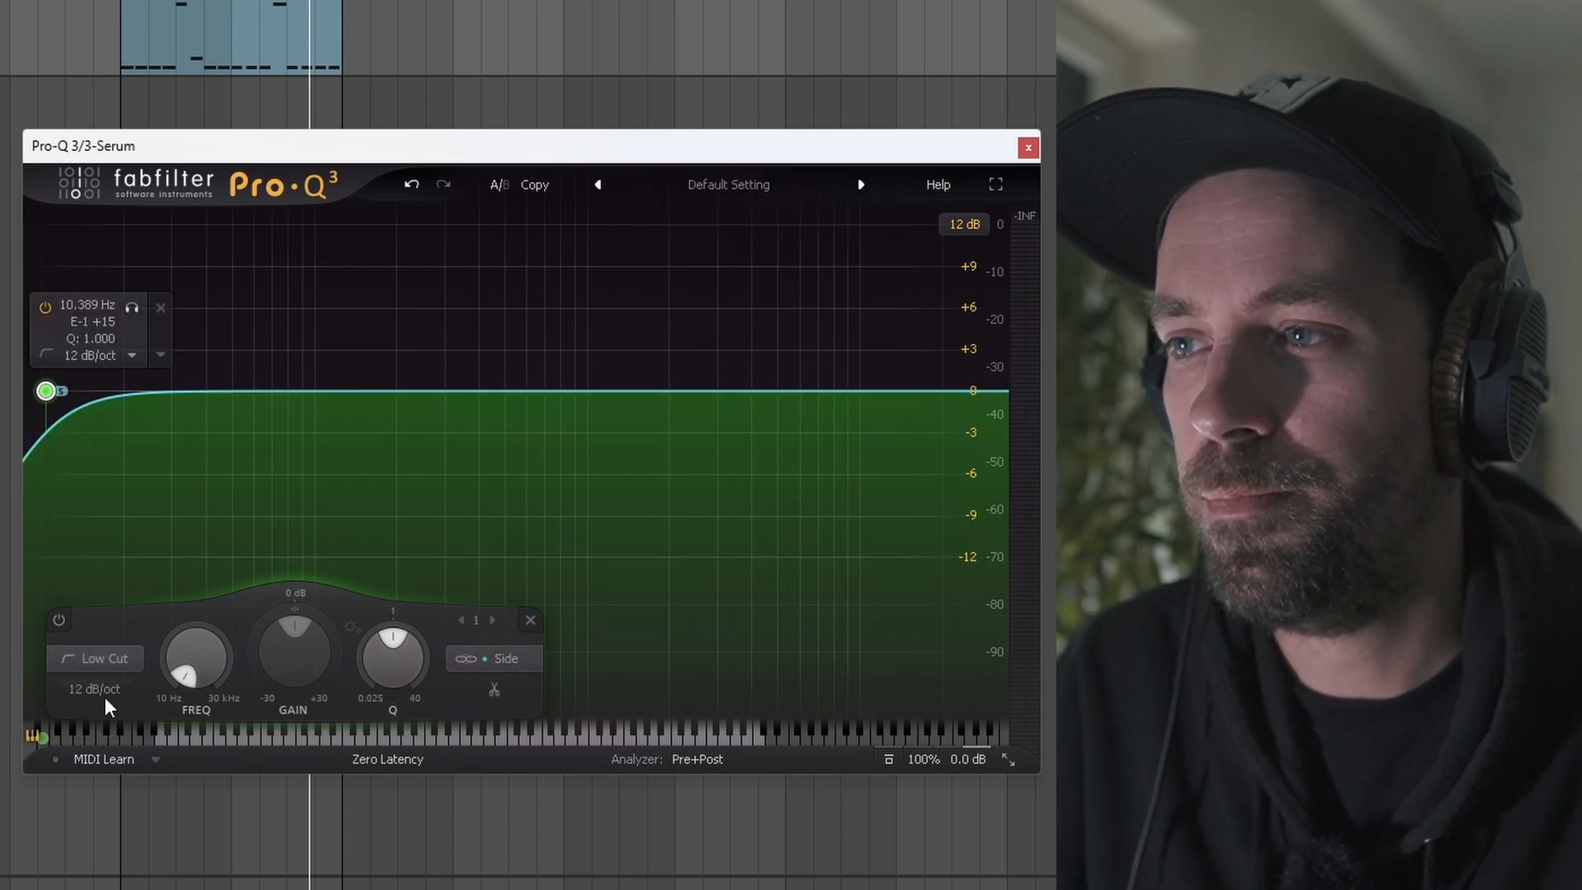
Step: Set the low cut slope to 72 dB/oct and its frequency to about 96 Hz
scroll(87, 688, up, 5)
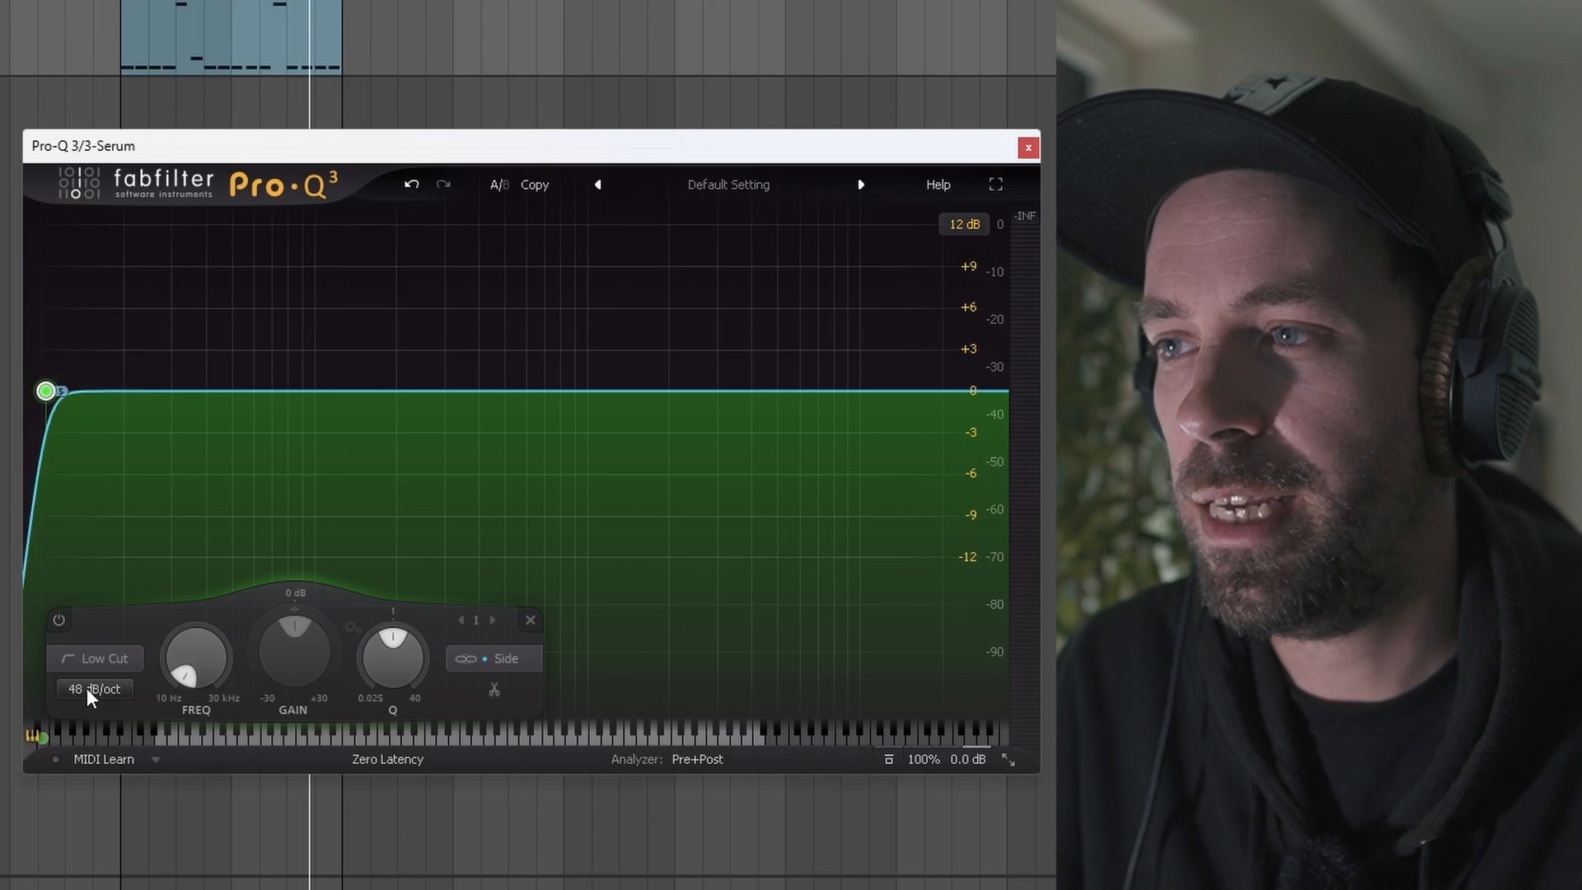
scroll(87, 689, up, 1)
drag(200, 662, 145, 536)
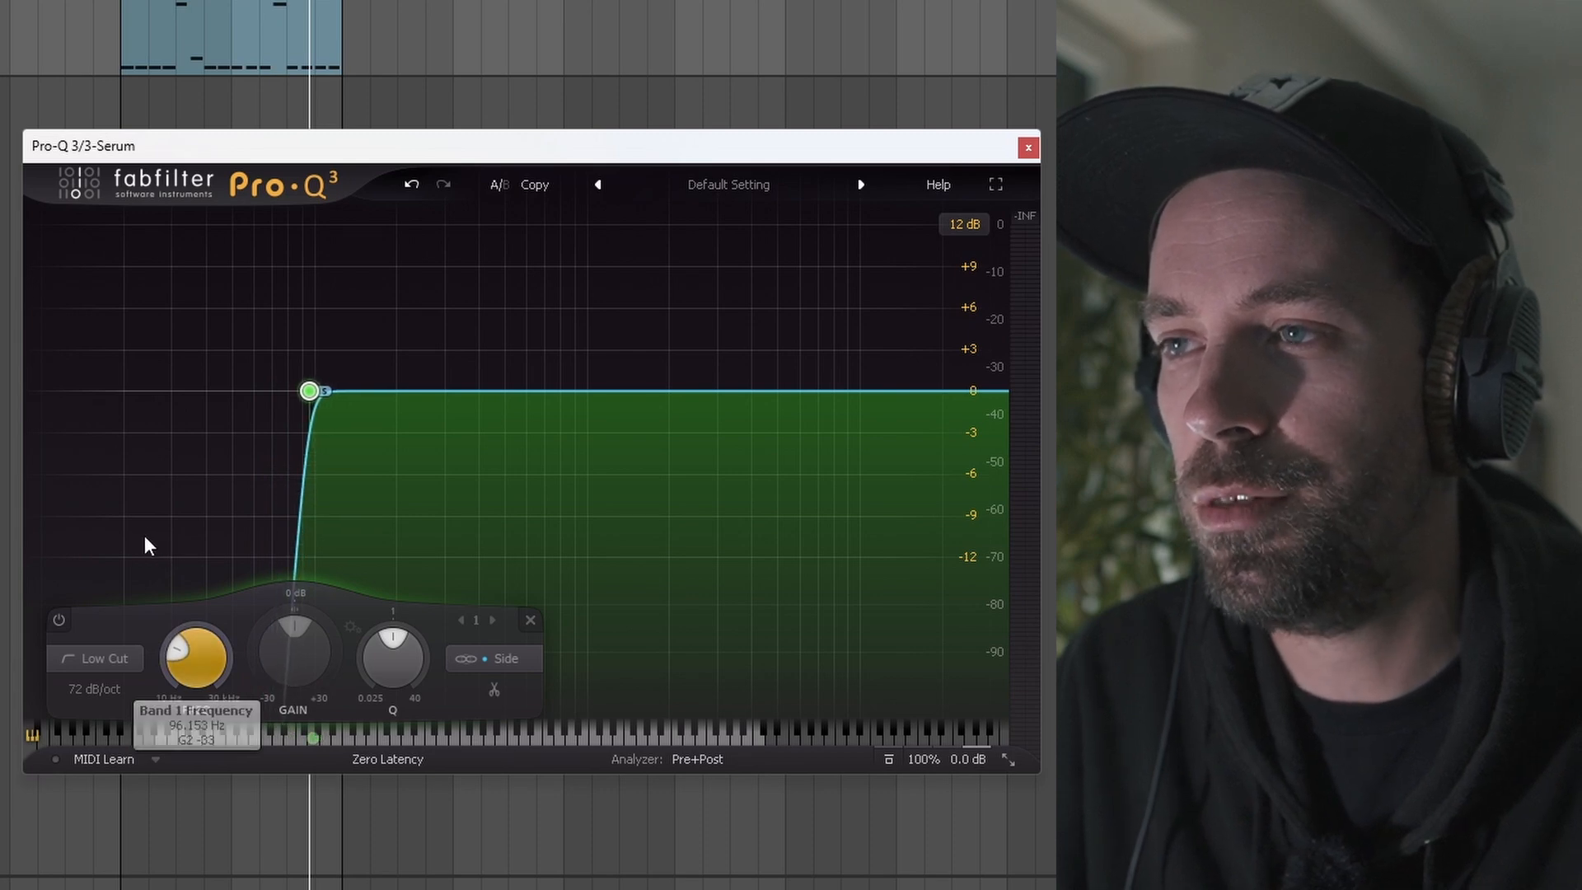
Step: Play the track and nudge the low cut frequency to about 98 Hz
key(space)
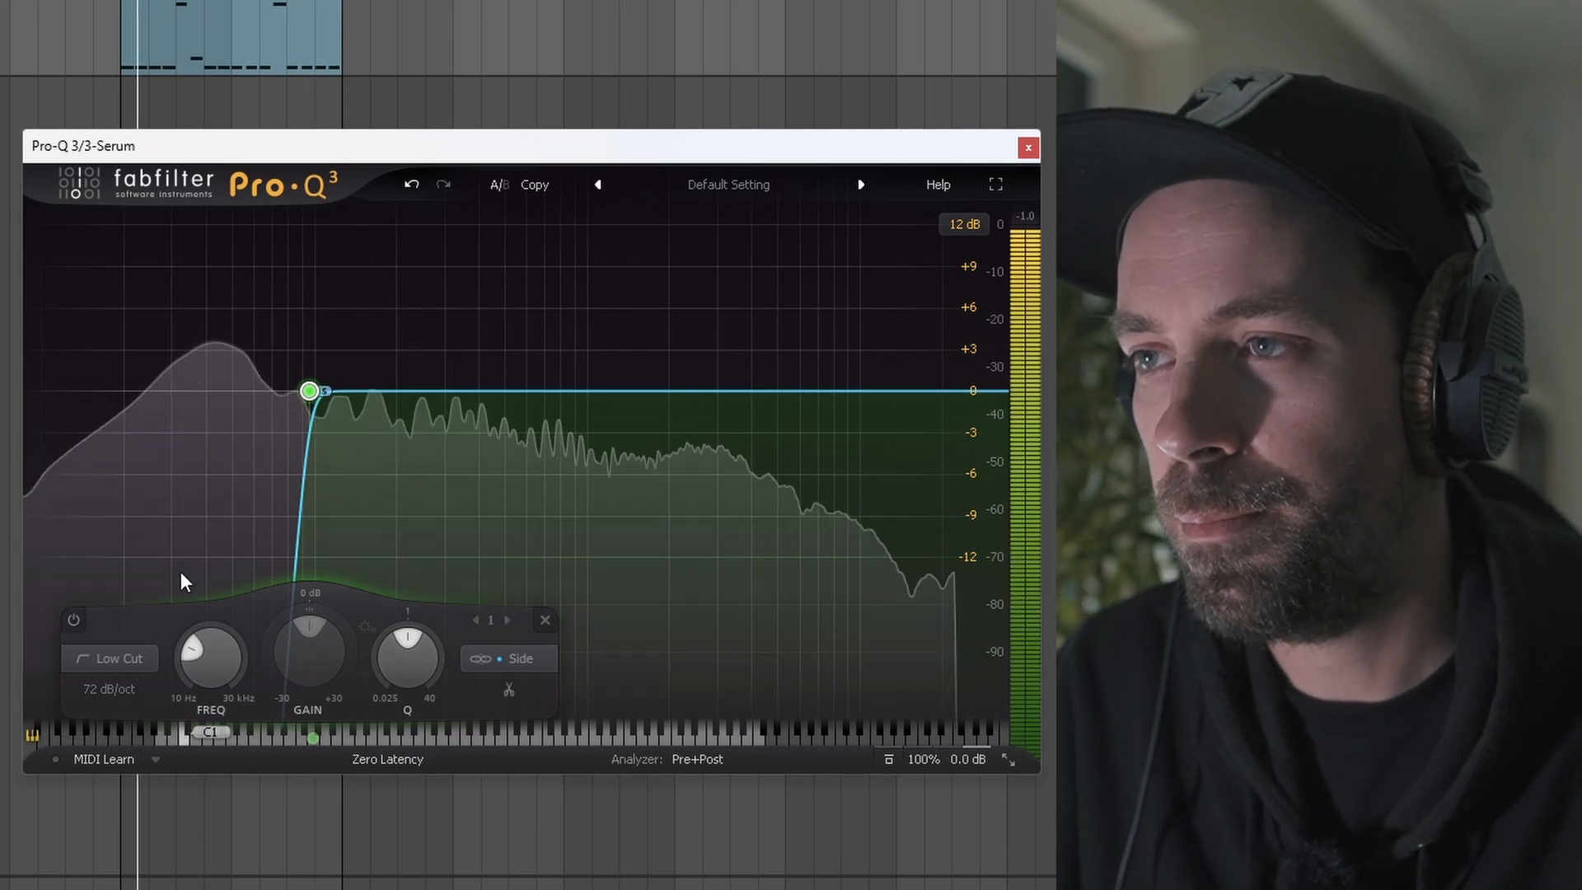
mouse_move(309, 394)
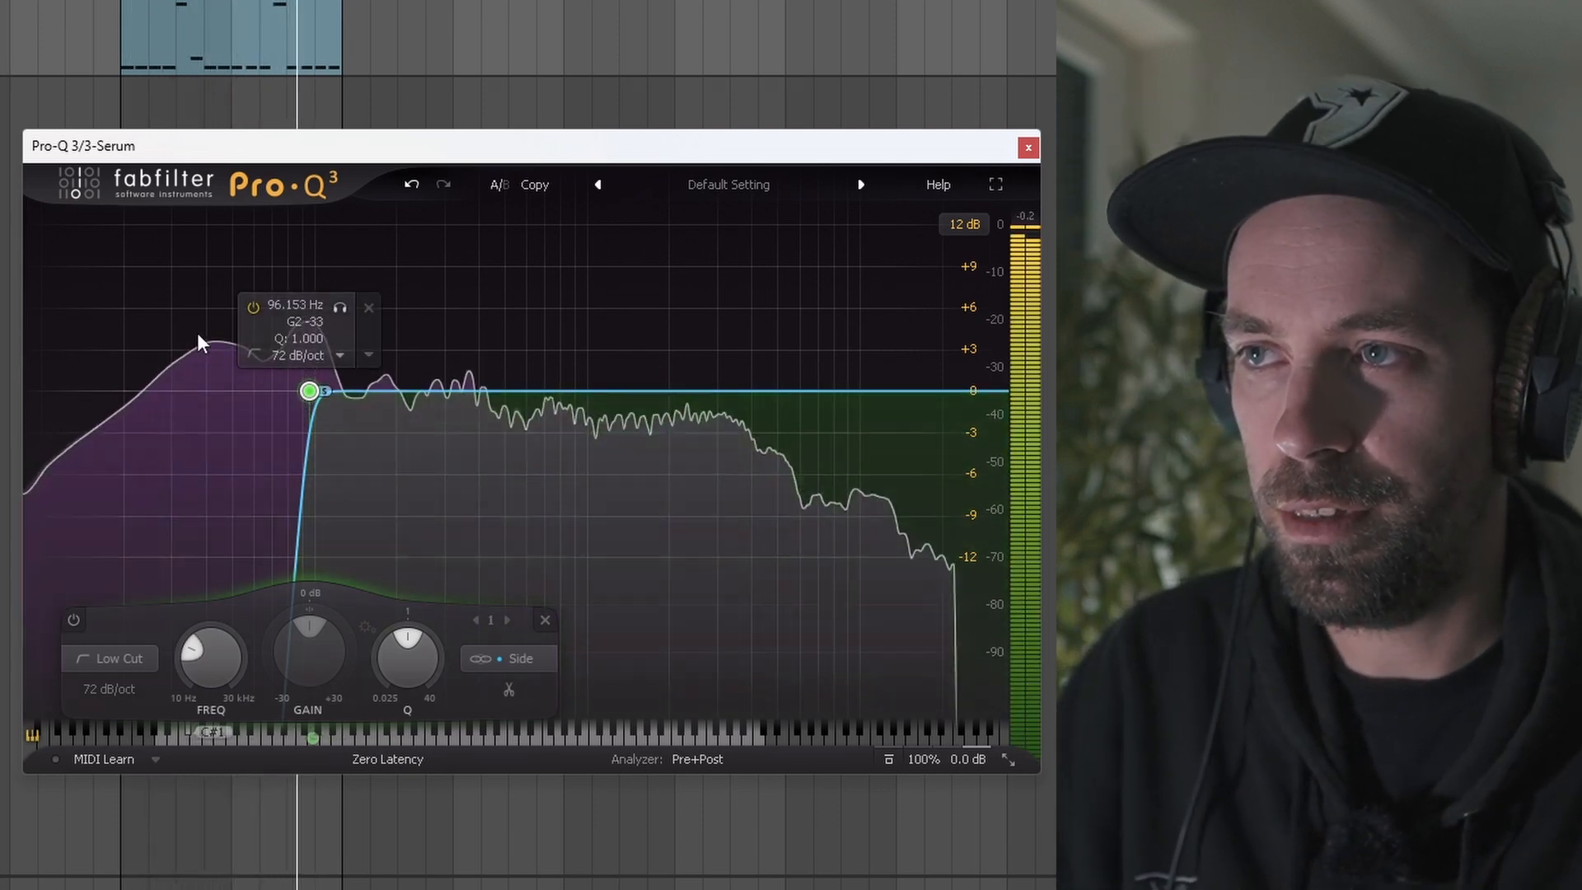
drag(298, 392, 300, 395)
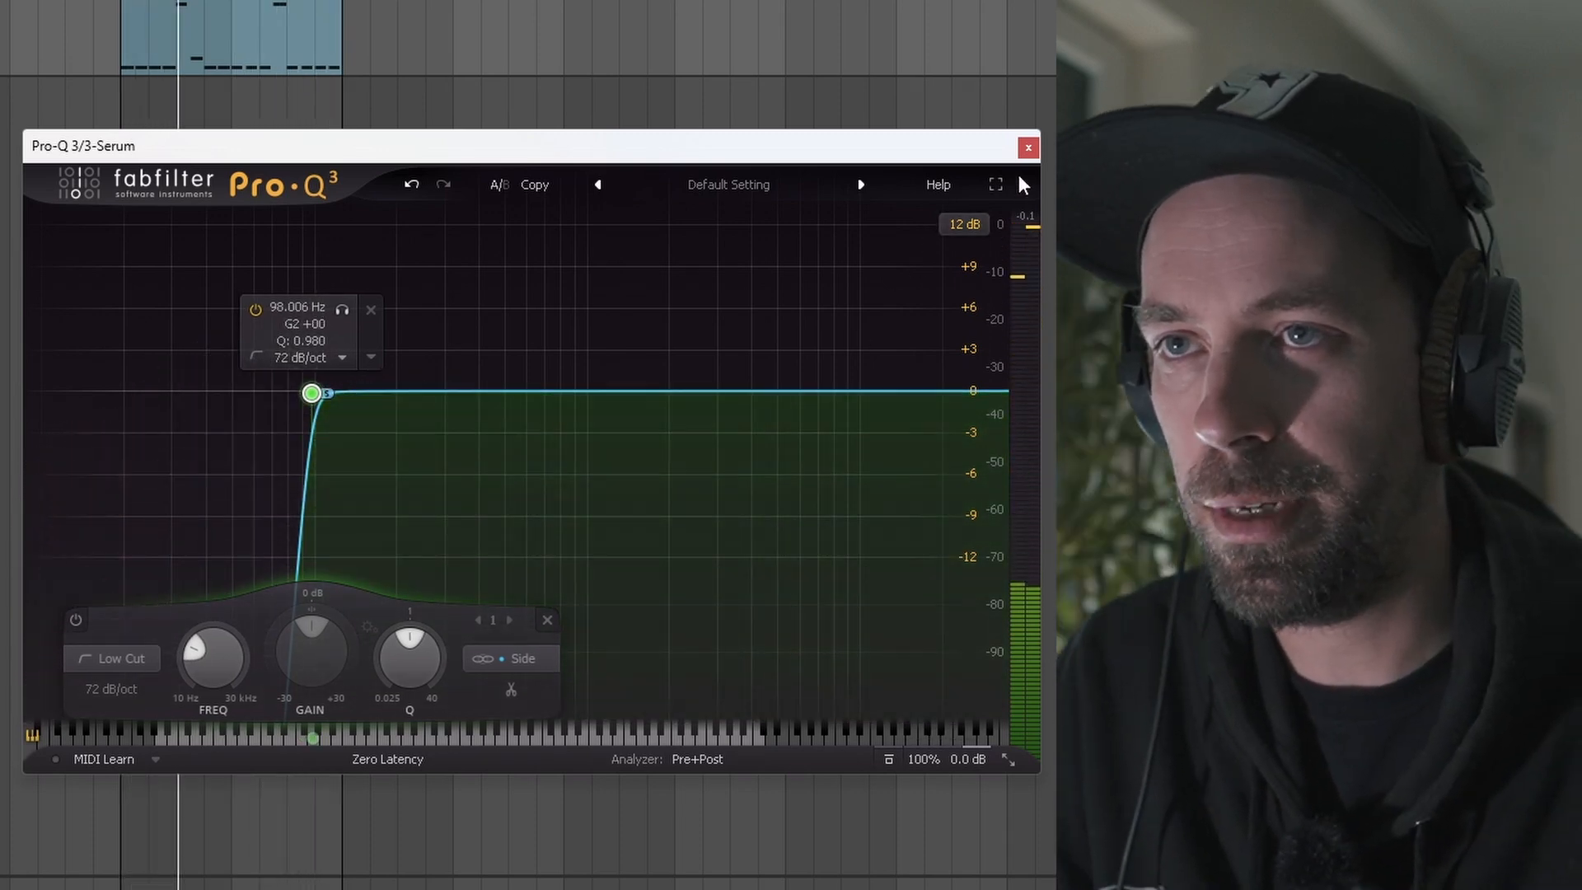
Step: Close the Pro-Q 3 and SPAN Plus windows and stop playback
click(1027, 147)
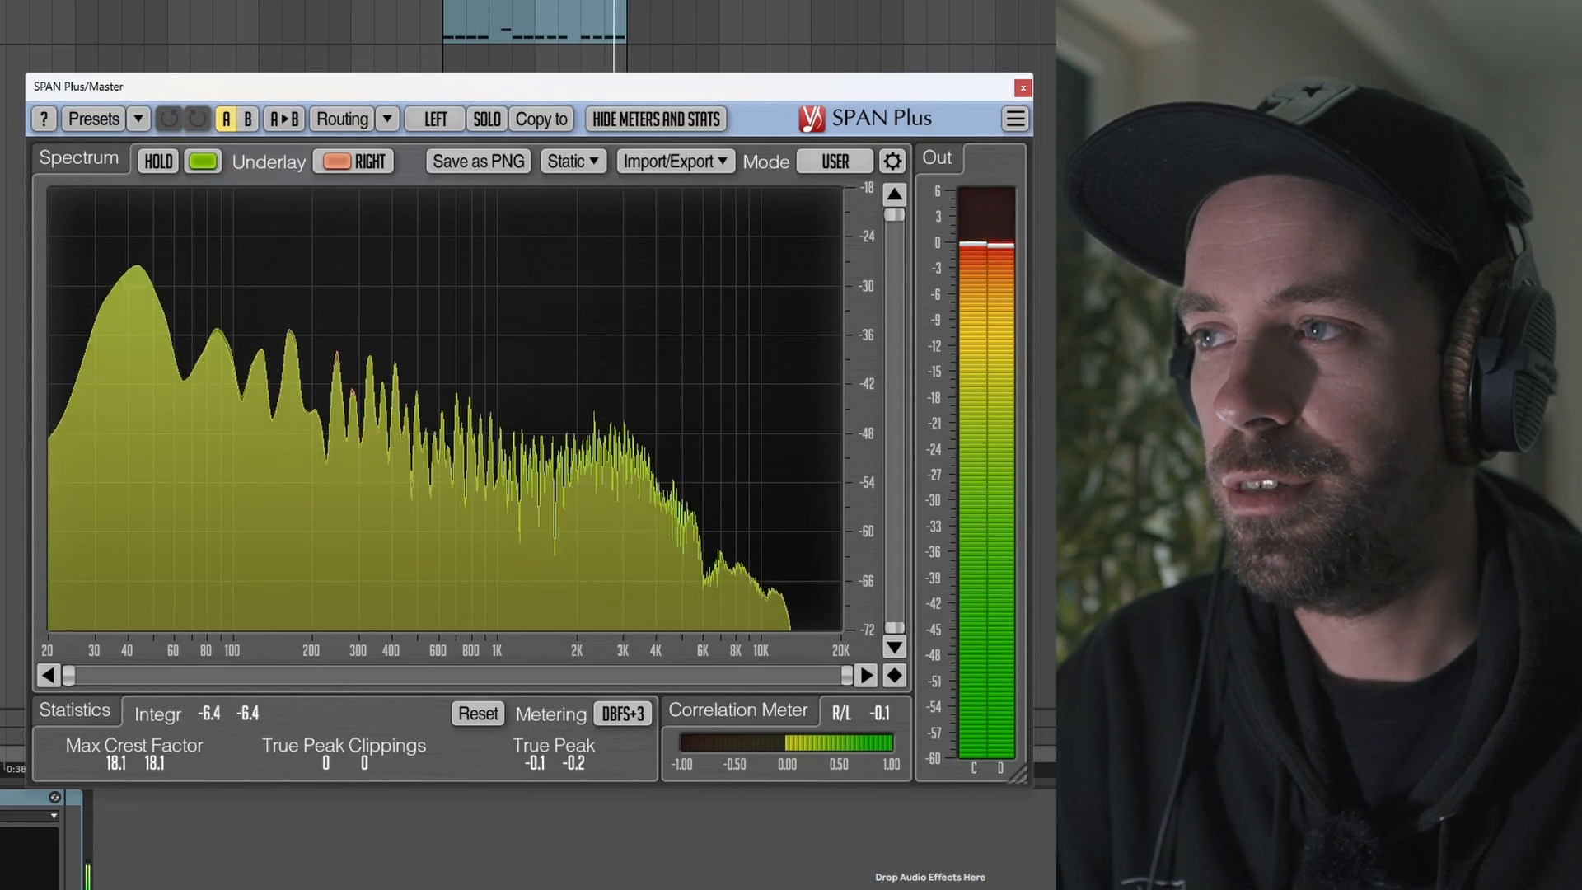
click(1023, 88)
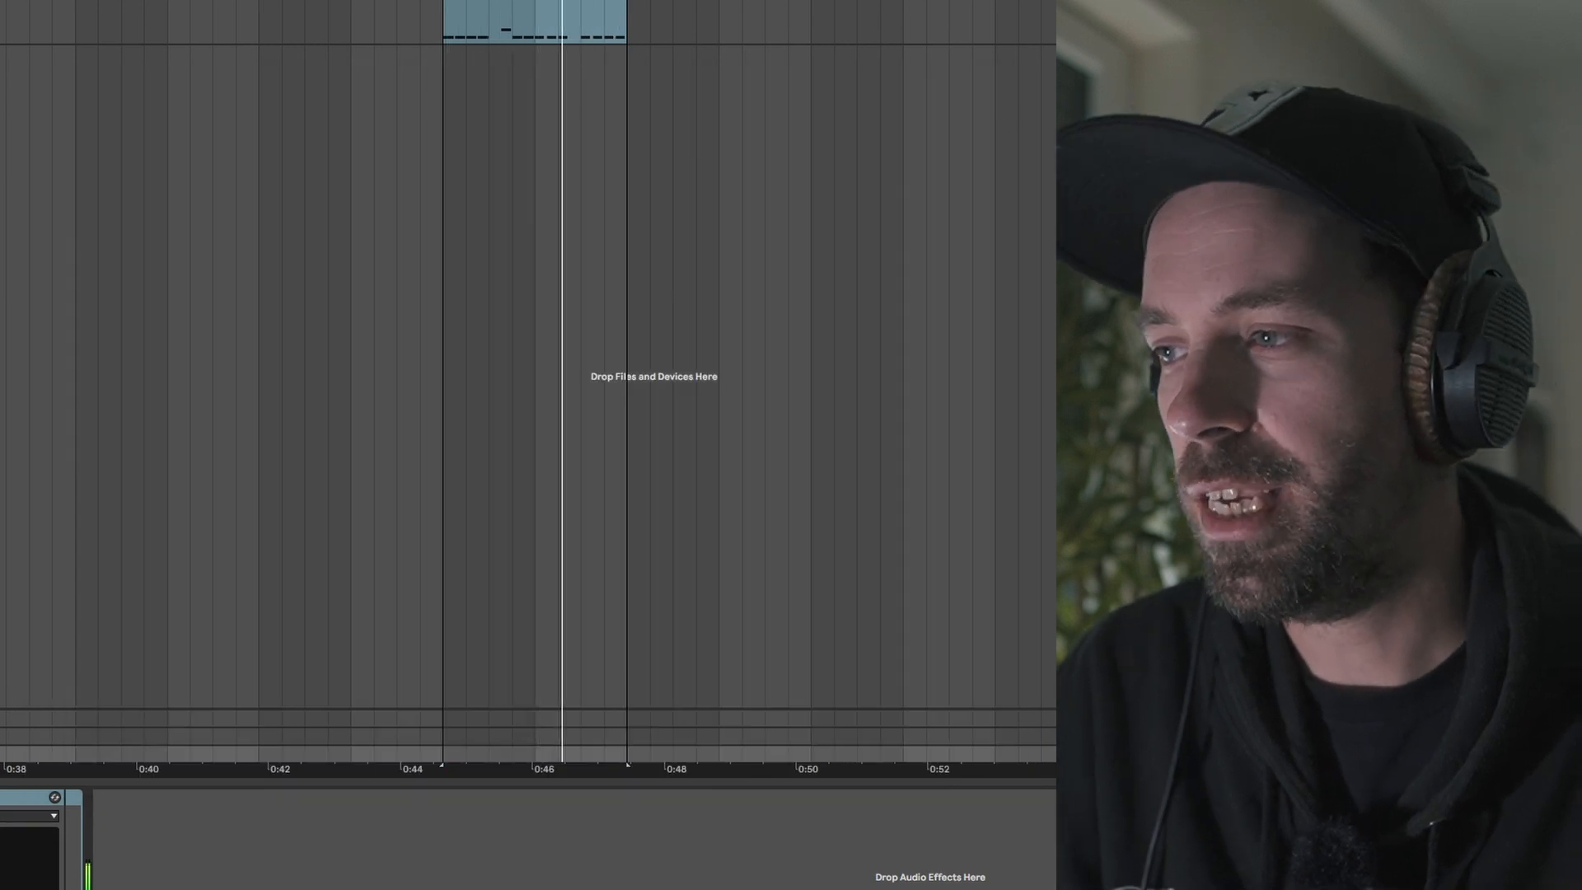
key(space)
click(1532, 20)
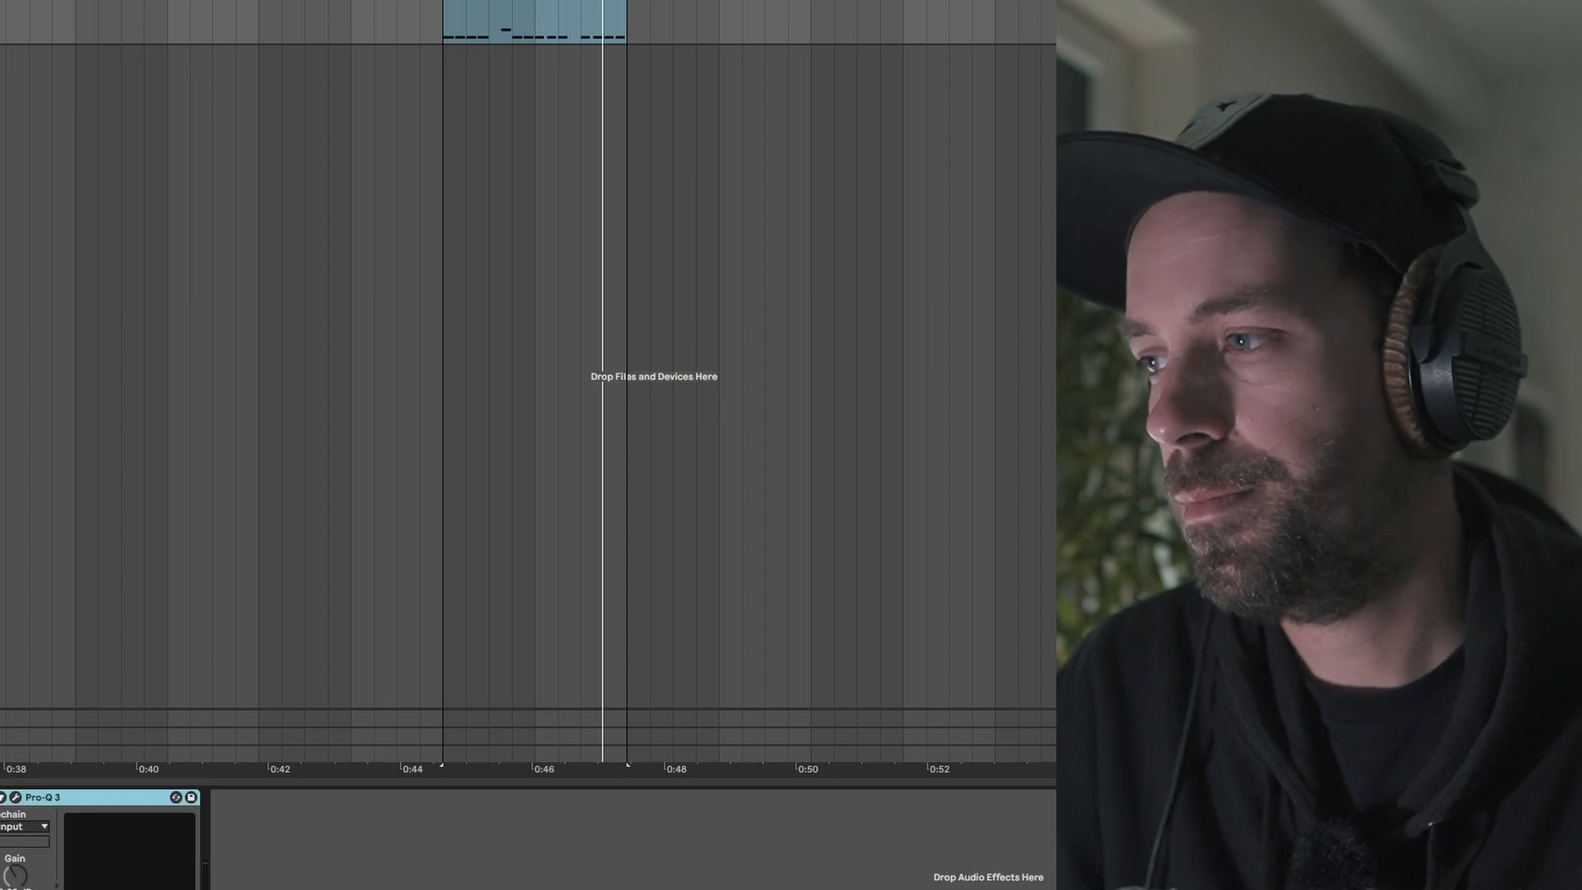
Step: Reopen Serum and turn oscillator B's random phase fully down, playing the track to audition the change
key(ctrl+alt+p)
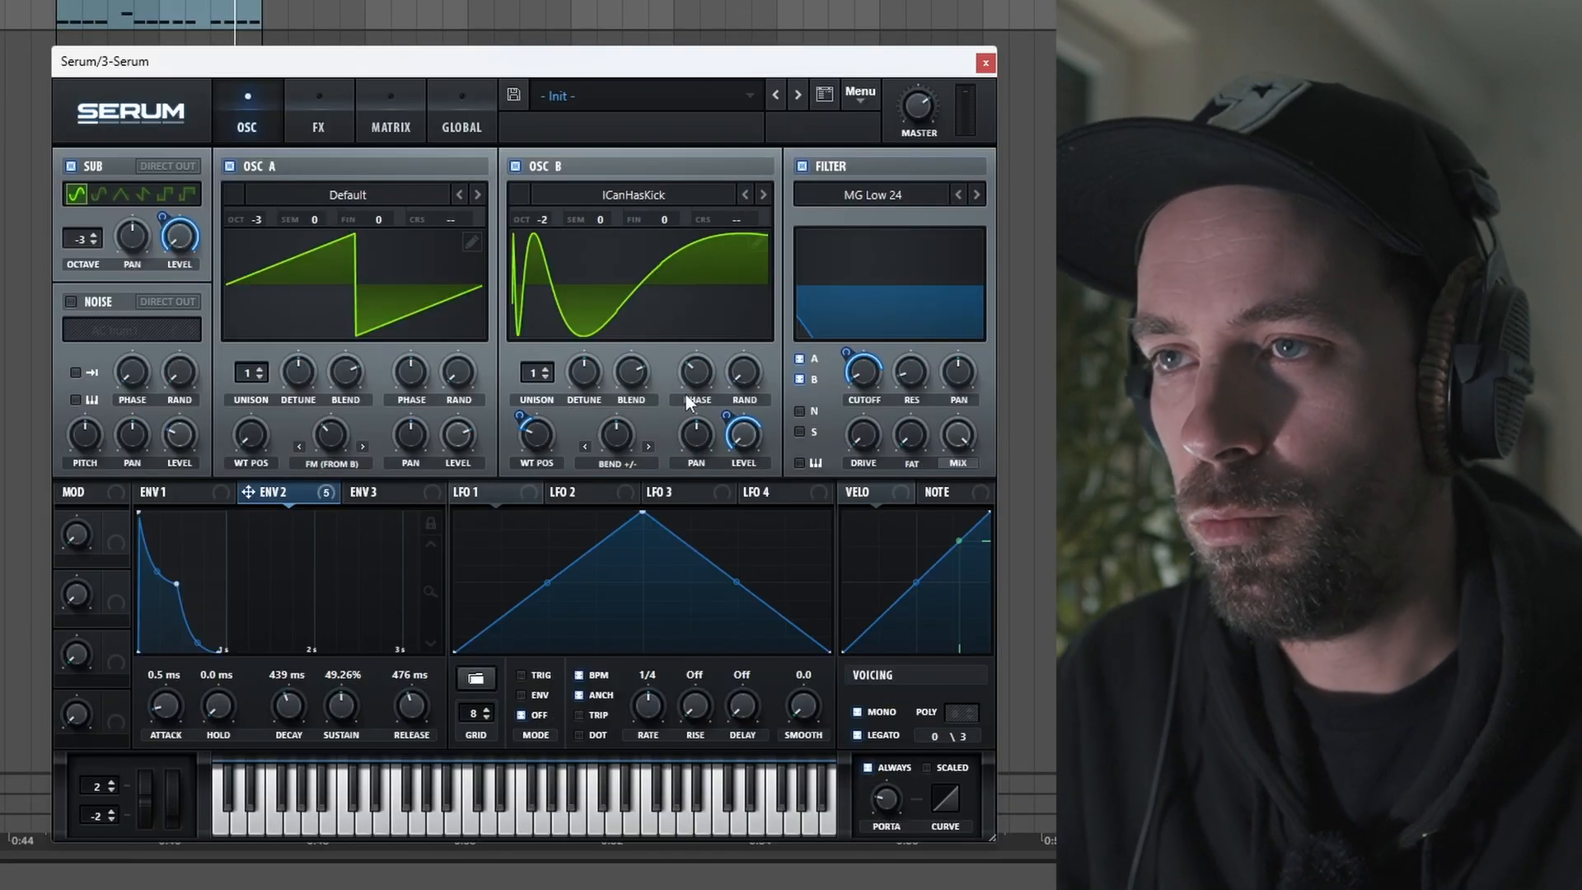
drag(743, 379, 709, 170)
key(space)
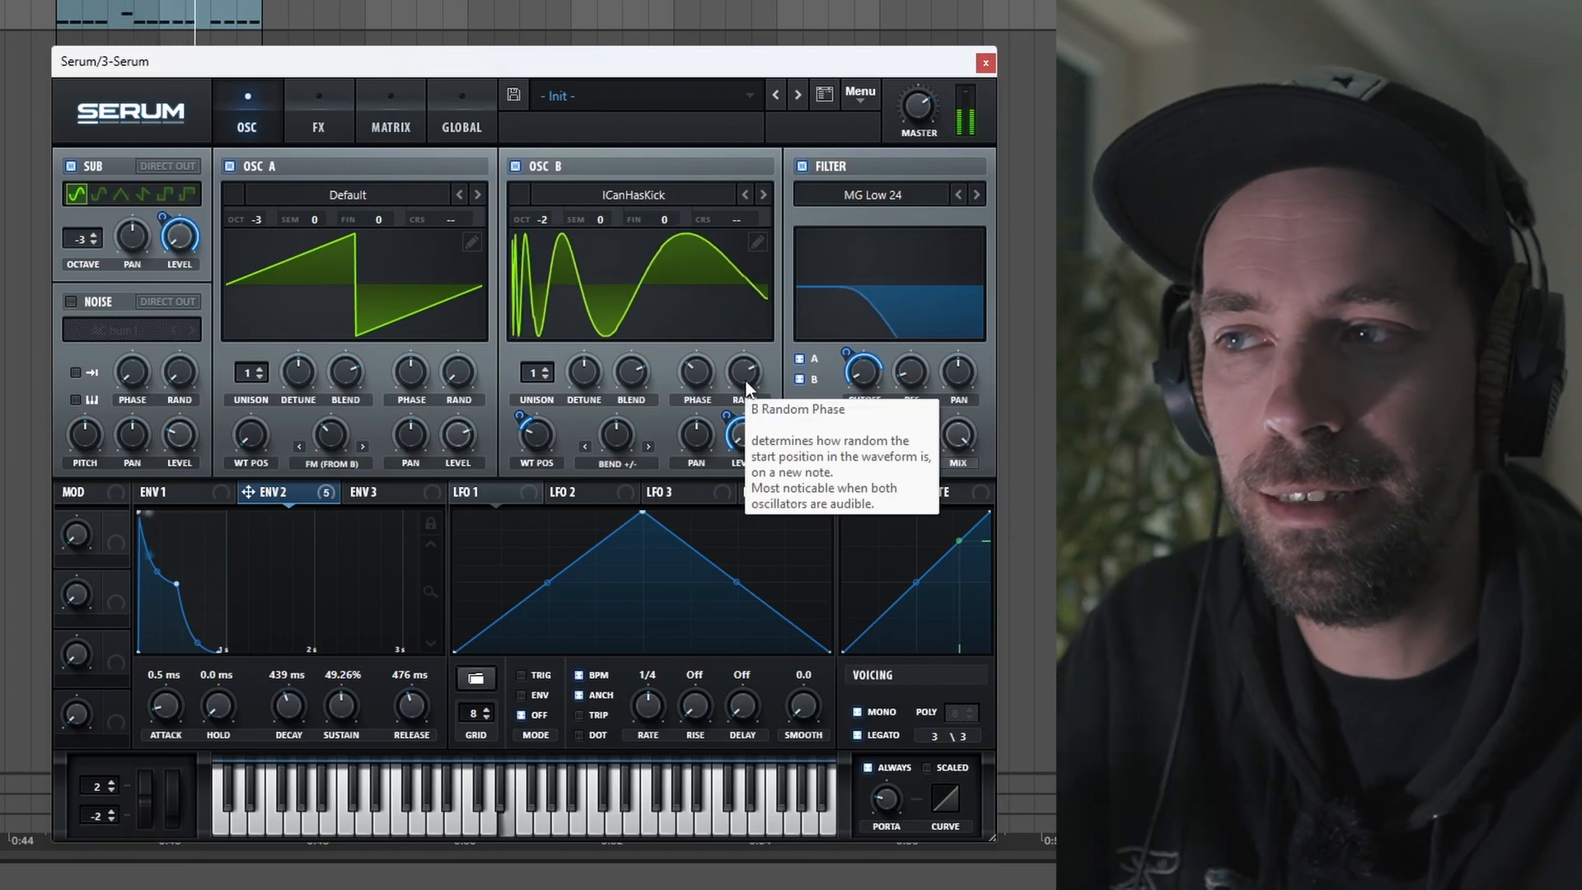
drag(747, 387, 741, 589)
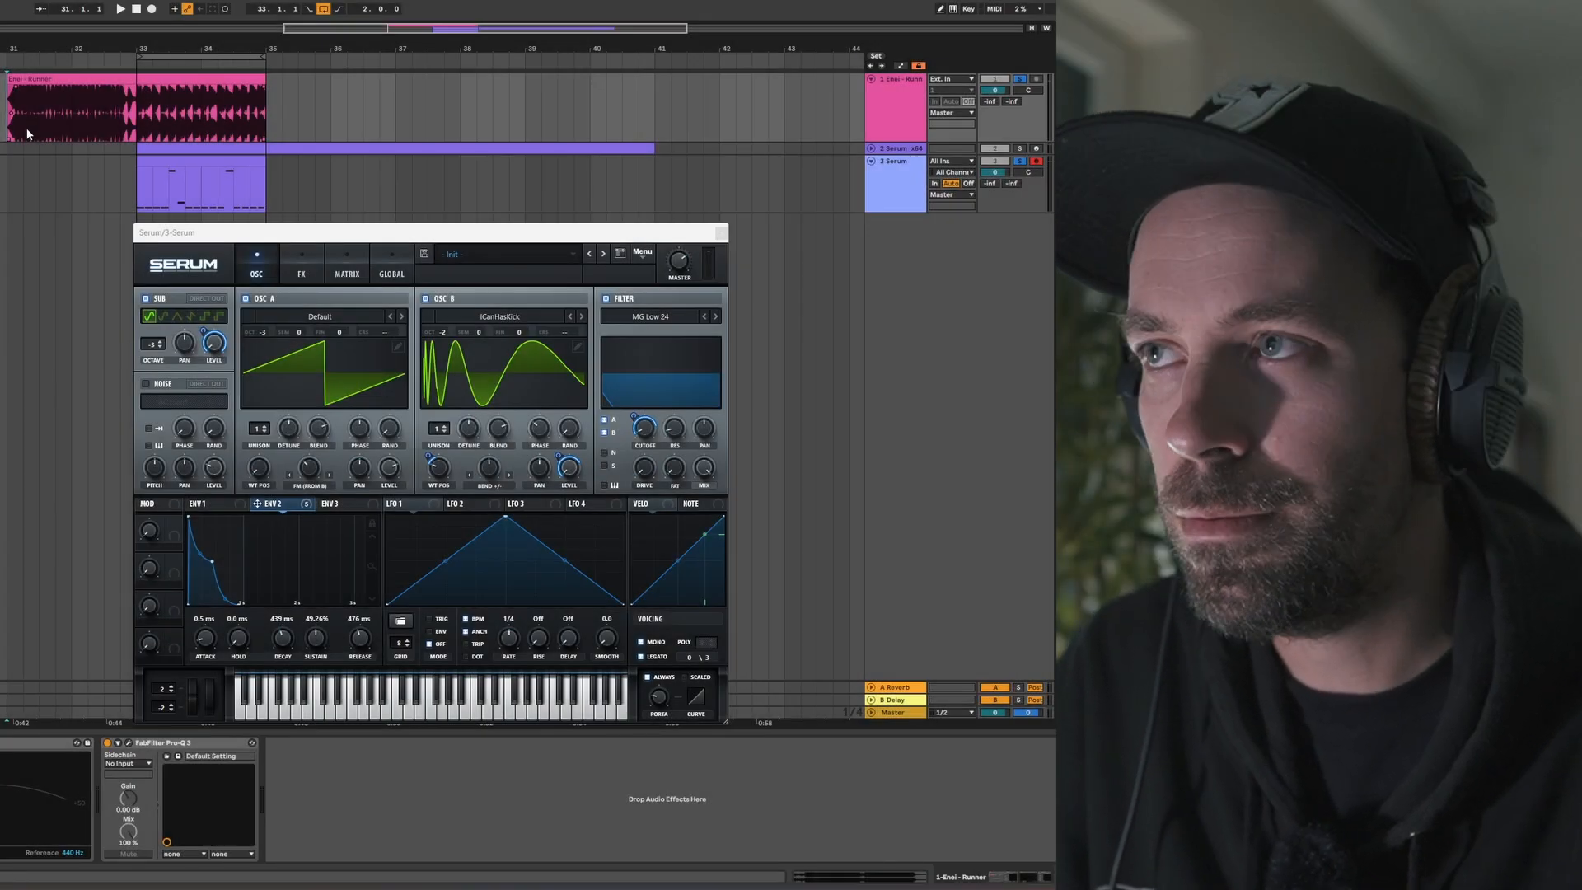
key(space)
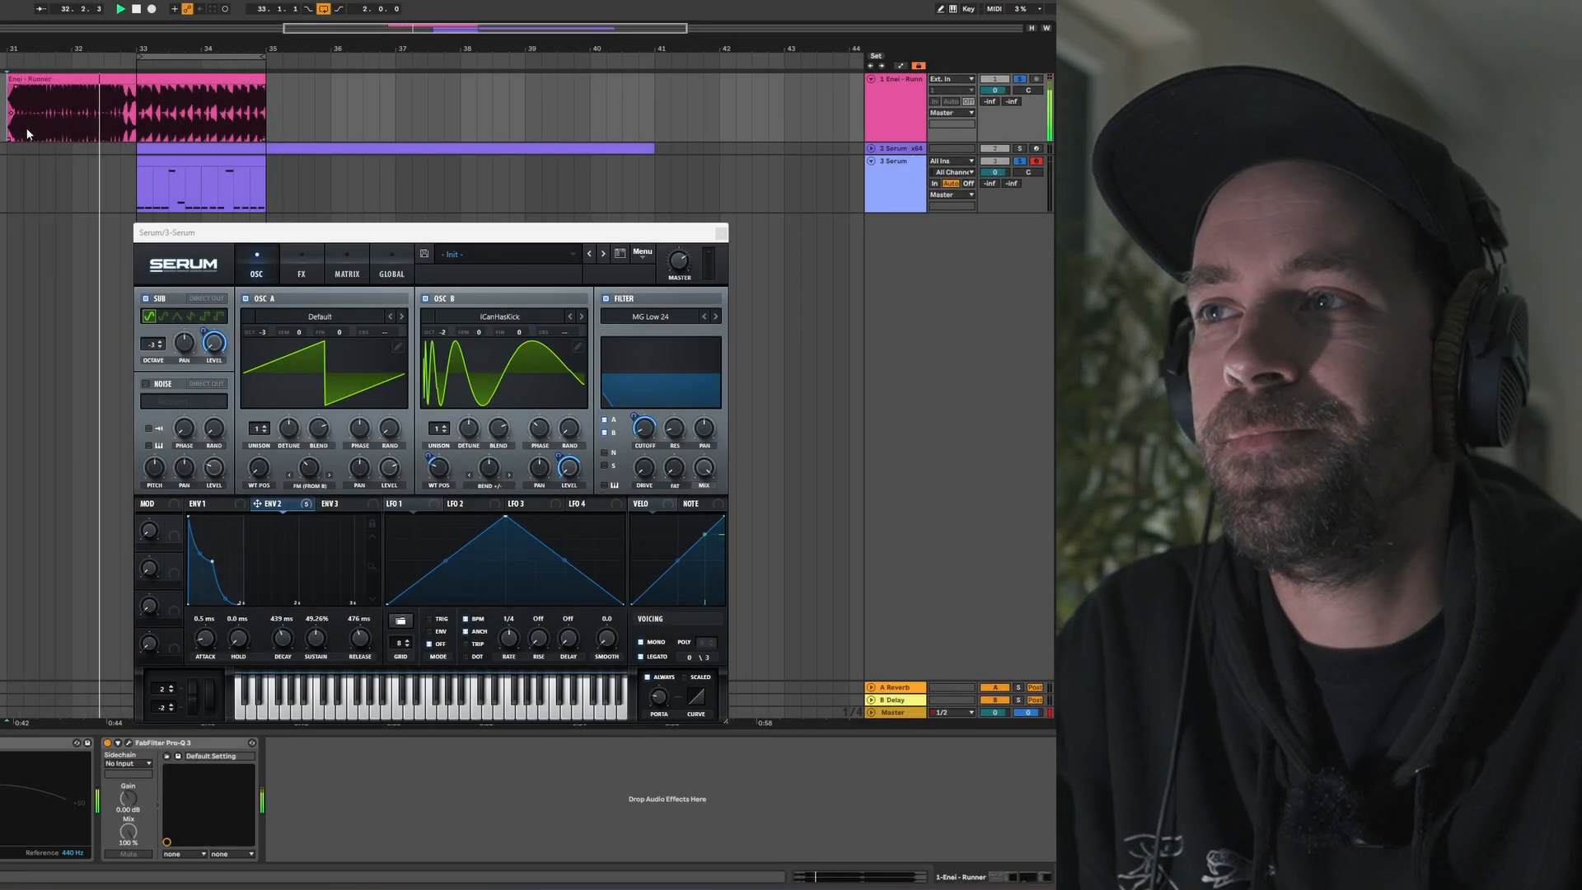